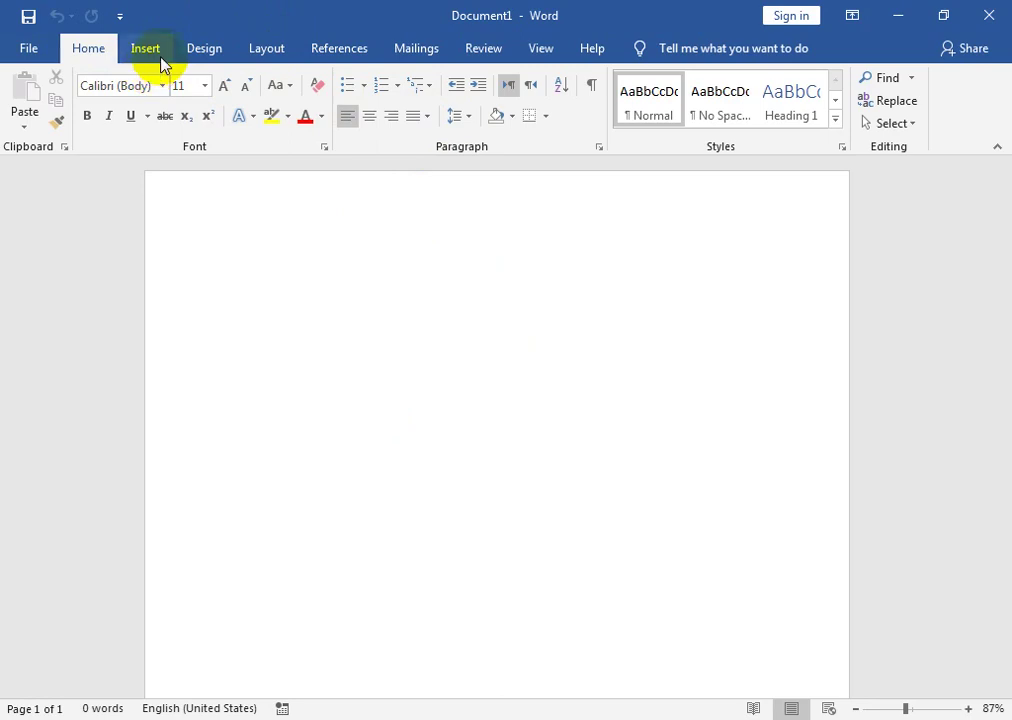
Step: Draw a large Rectangle shape across the upper part of the page
left_click(160, 58)
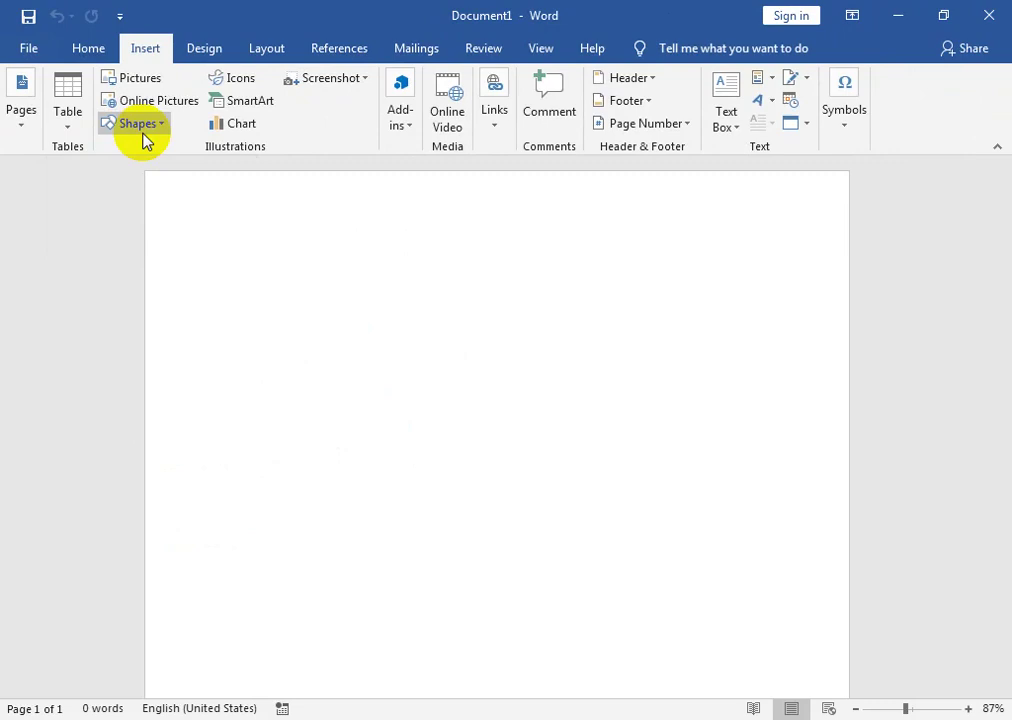
left_click(143, 136)
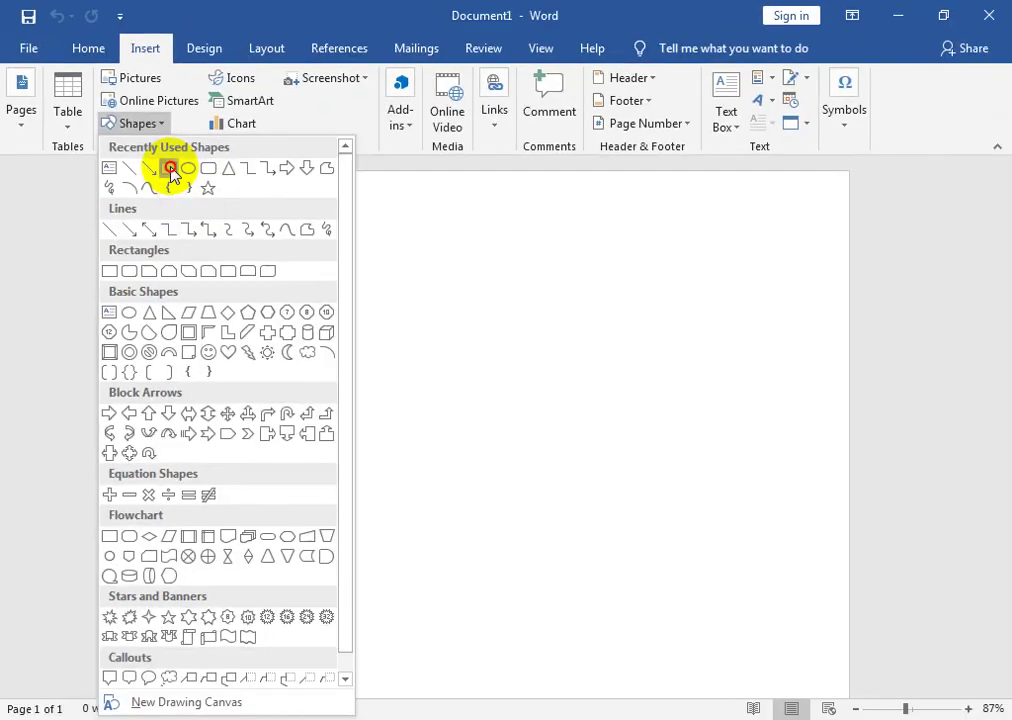
left_click(165, 168)
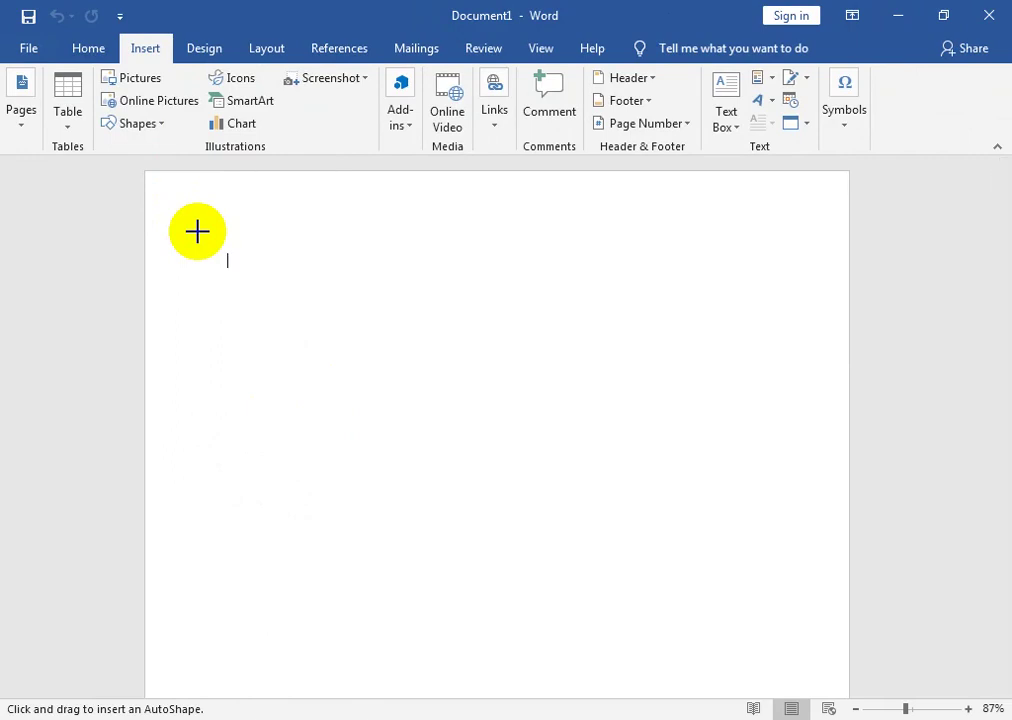
mouse_move(213, 240)
left_mouse_down()
mouse_move(797, 652)
mouse_move(799, 612)
left_mouse_up()
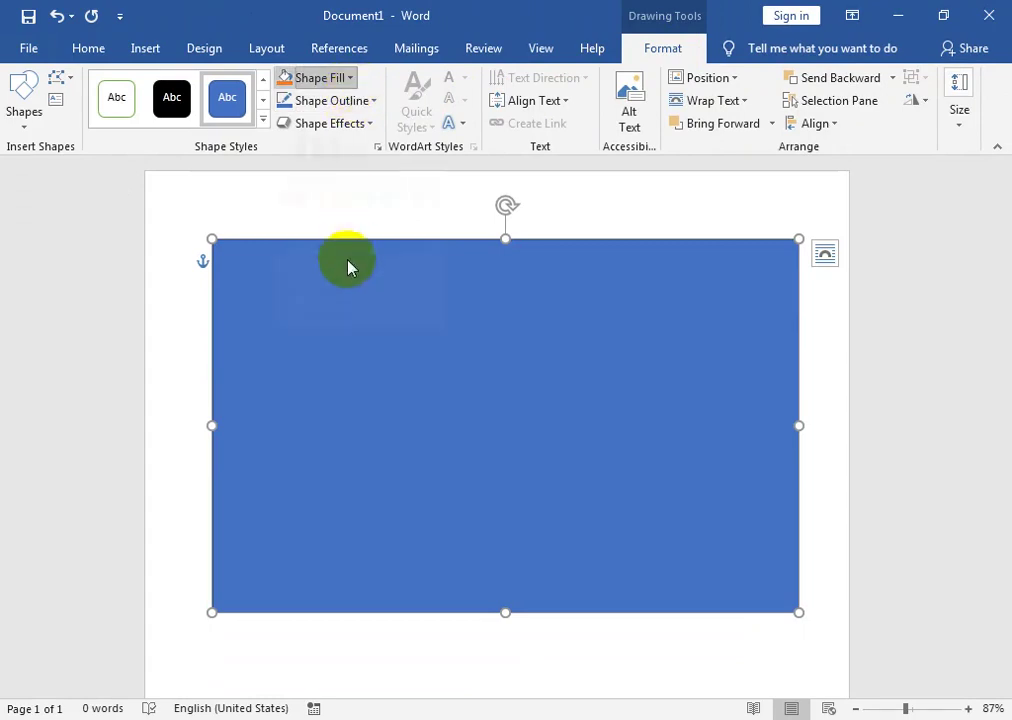
Step: Give the rectangle No Fill and a black outline
left_click(346, 264)
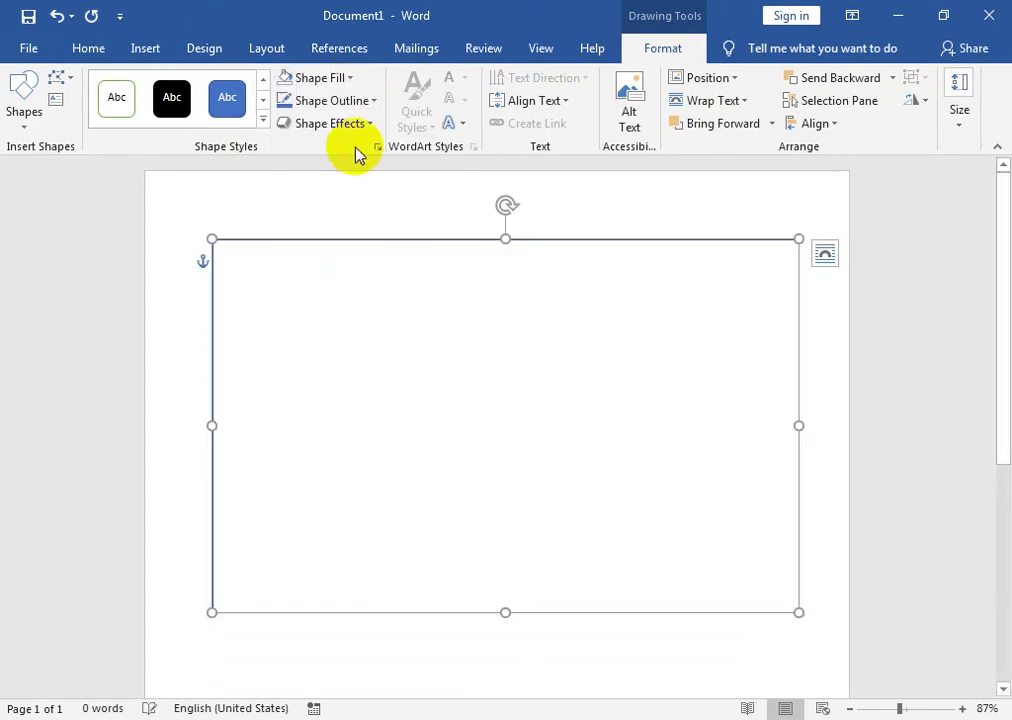
left_click(362, 100)
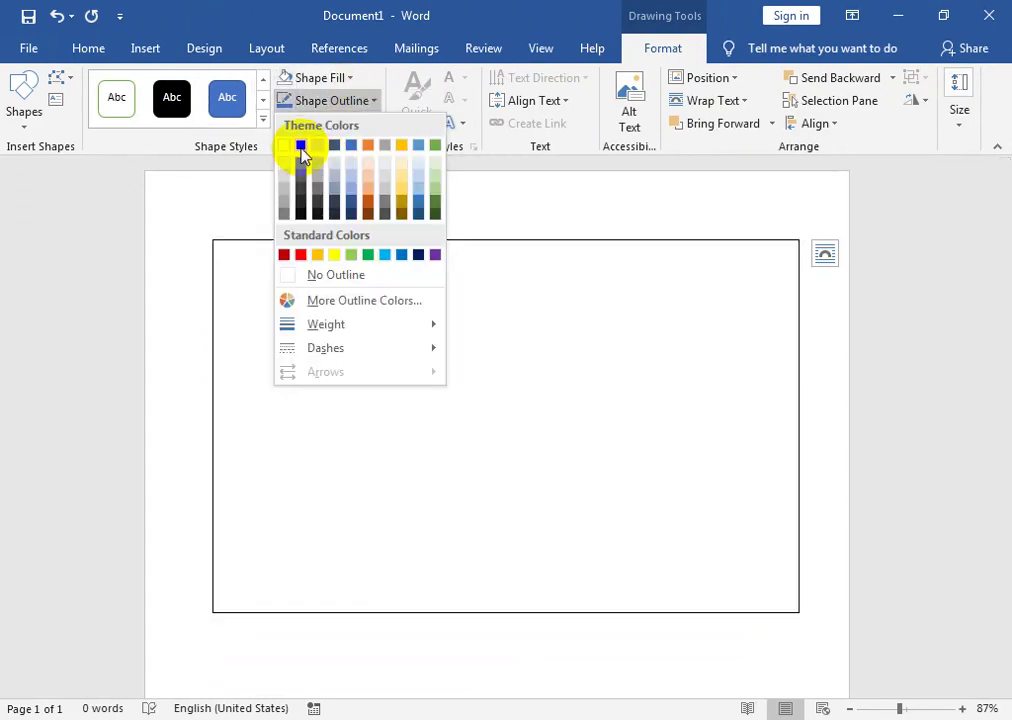
left_click(300, 148)
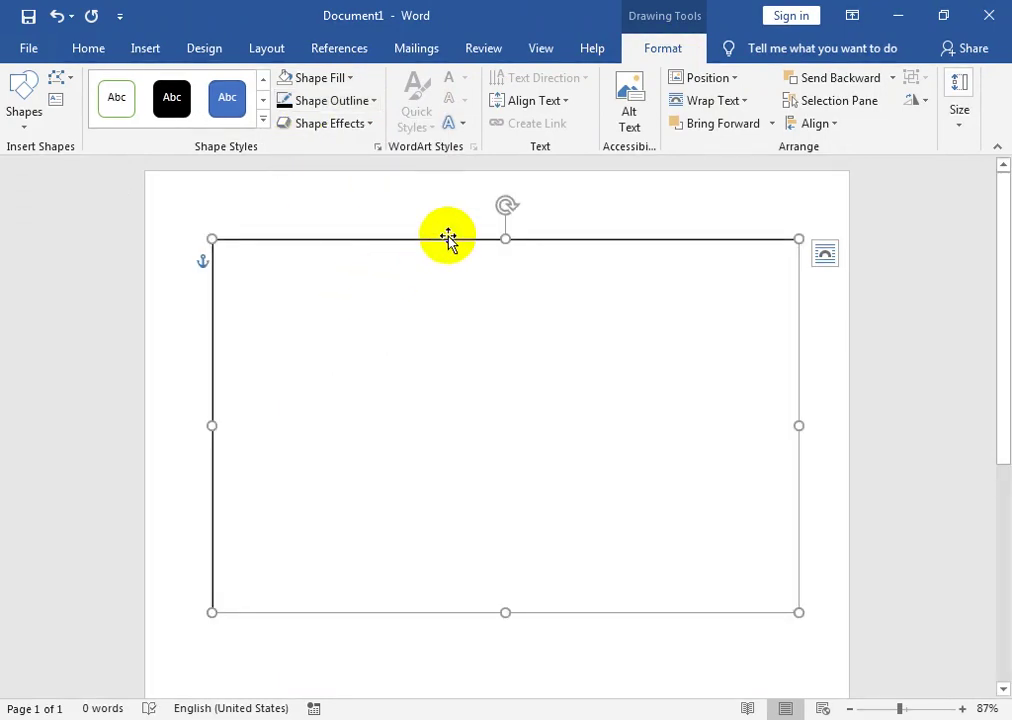
Step: Use Add Text from the rectangle's shortcut menu so it holds text, with the caret inside
left_click(382, 357)
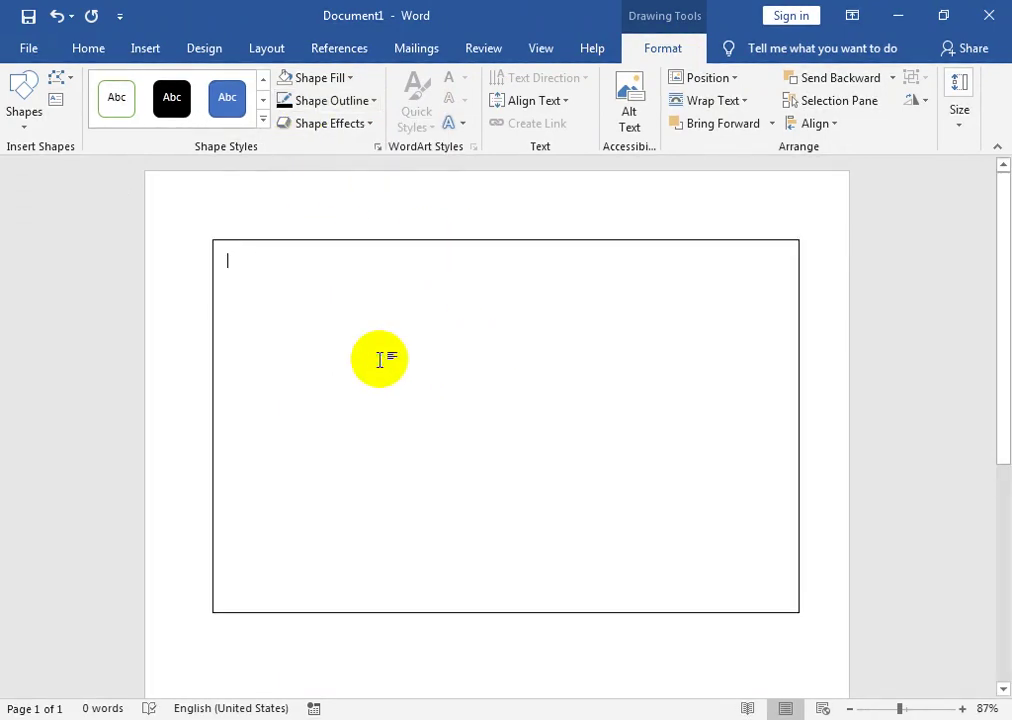
right_click(382, 357)
left_click(272, 271)
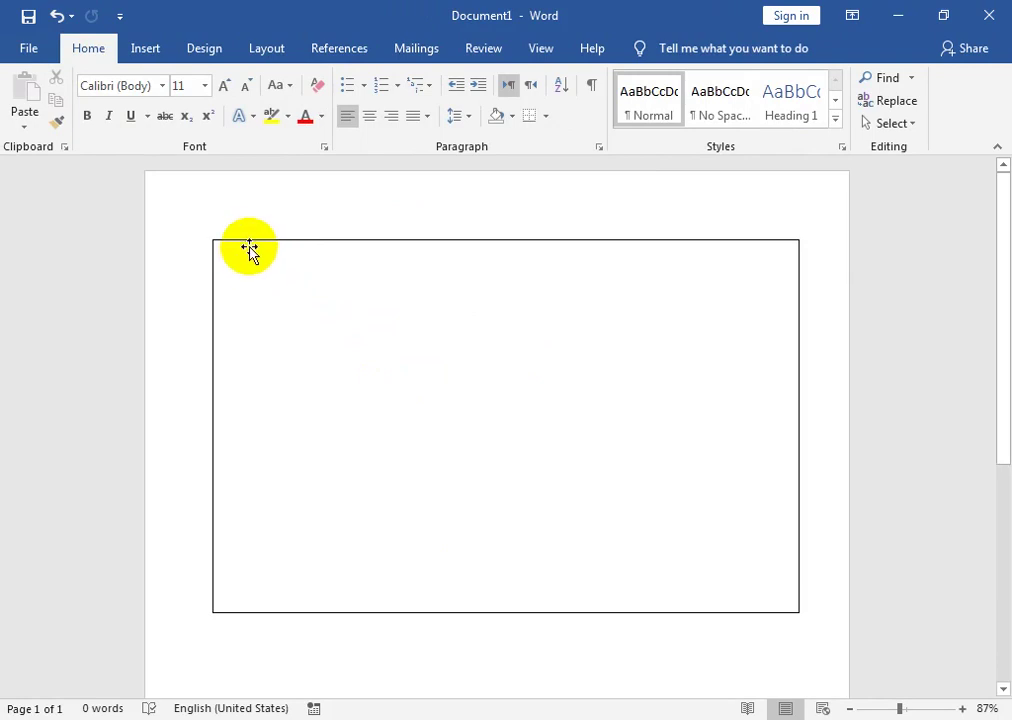
right_click(255, 244)
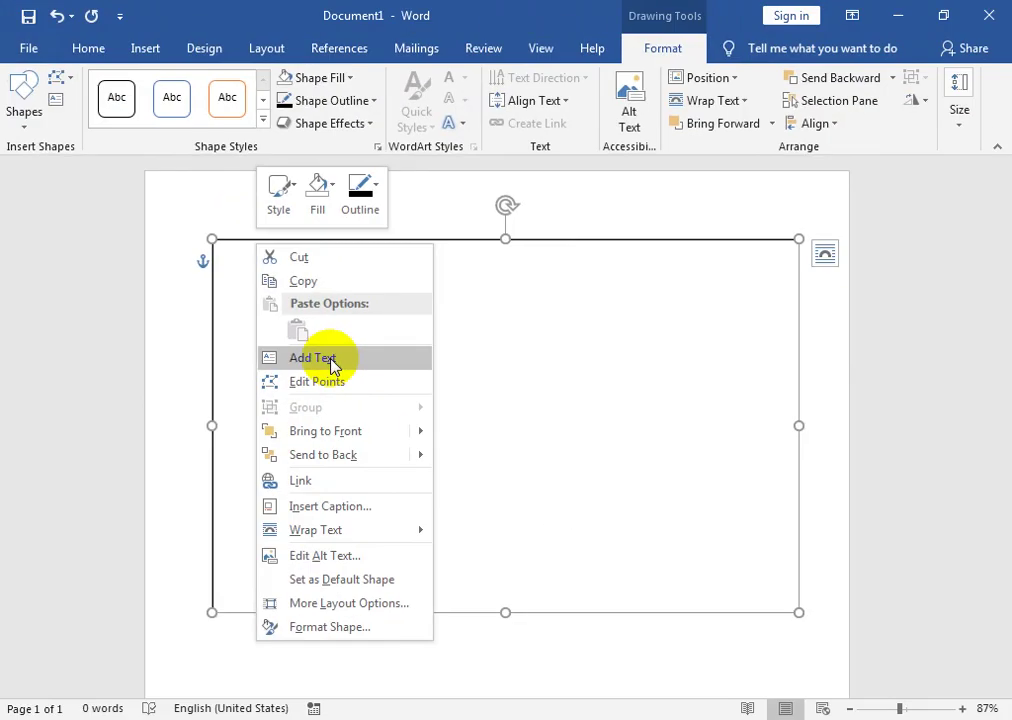
left_click(515, 375)
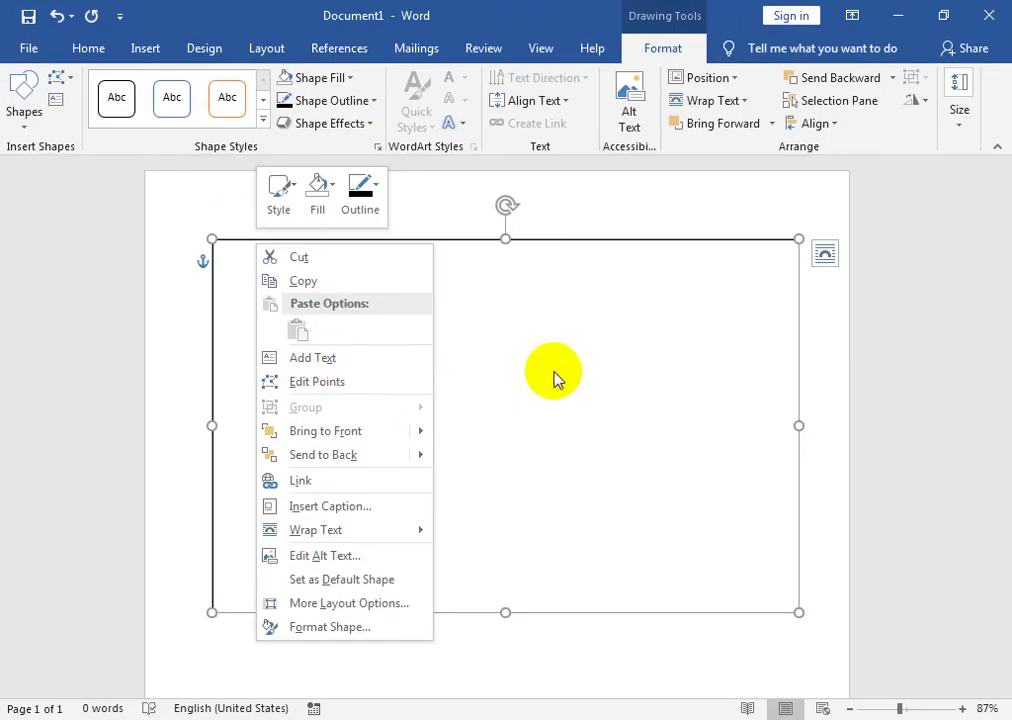
left_click(342, 300)
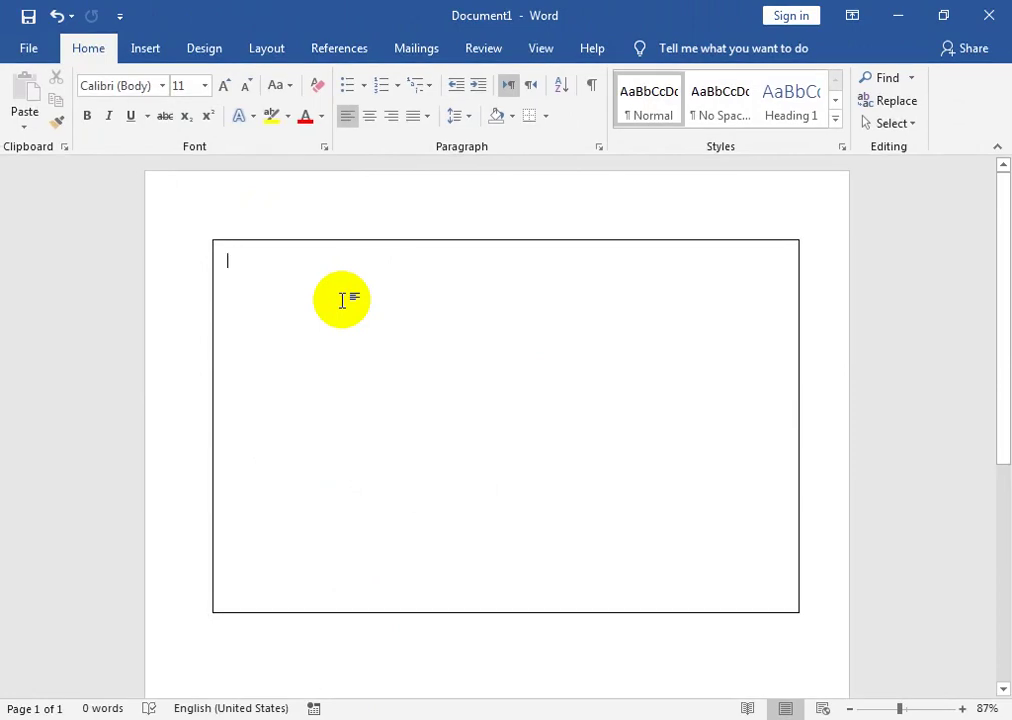
Step: Type 'Company Name' and 'Address' as two lines inside the rectangle and select them
type("Compan")
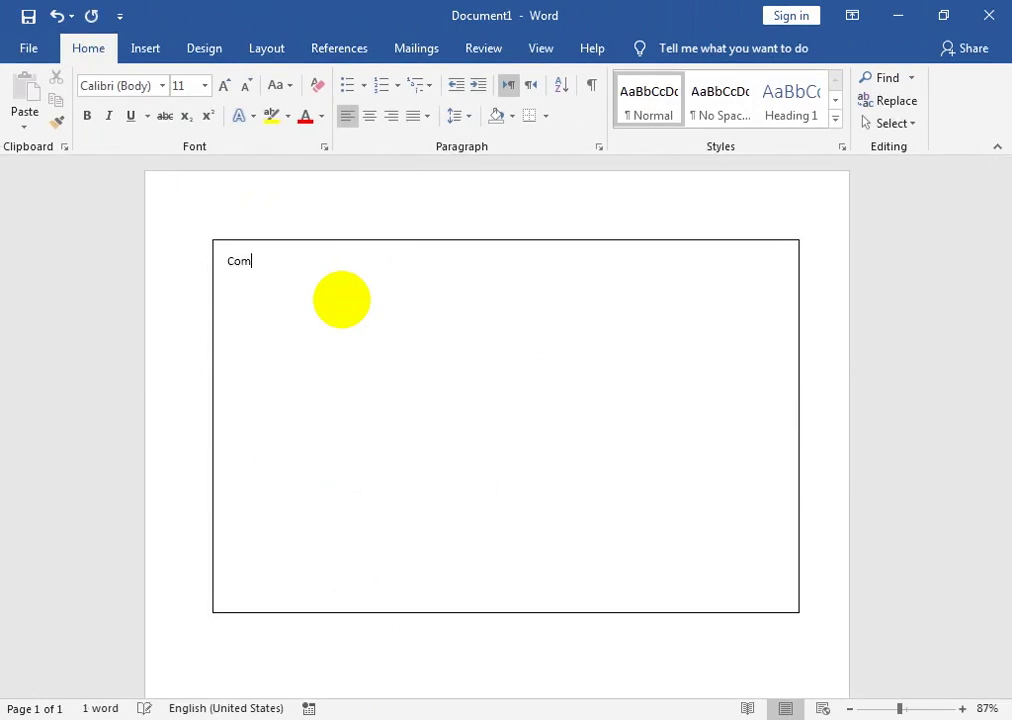
type("y Name")
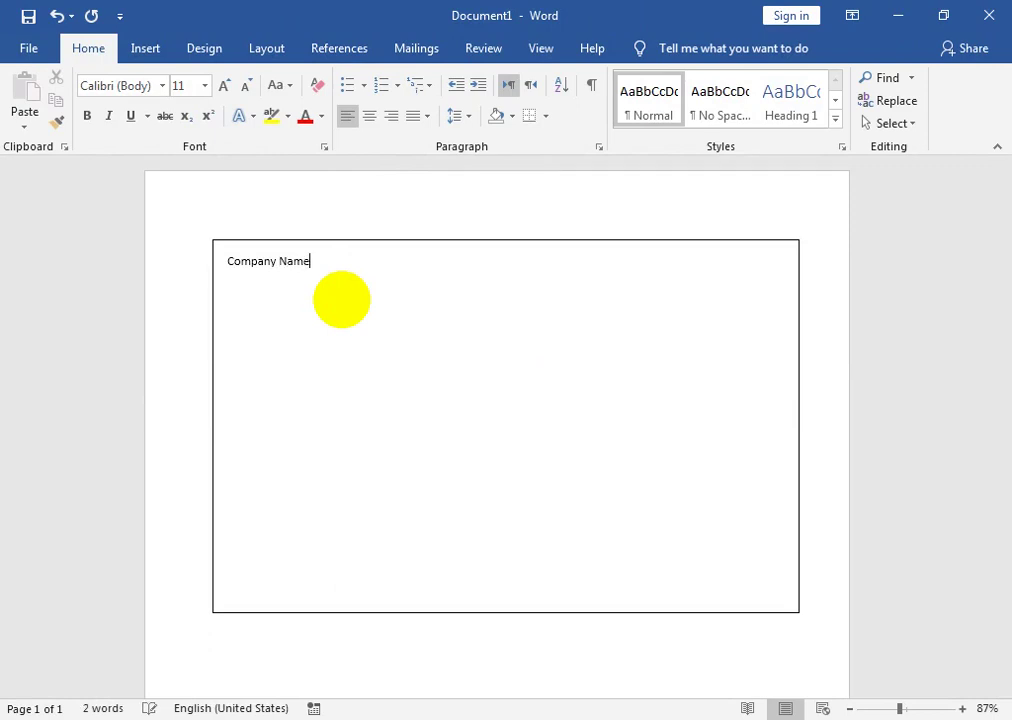
left_click(145, 48)
type("Address")
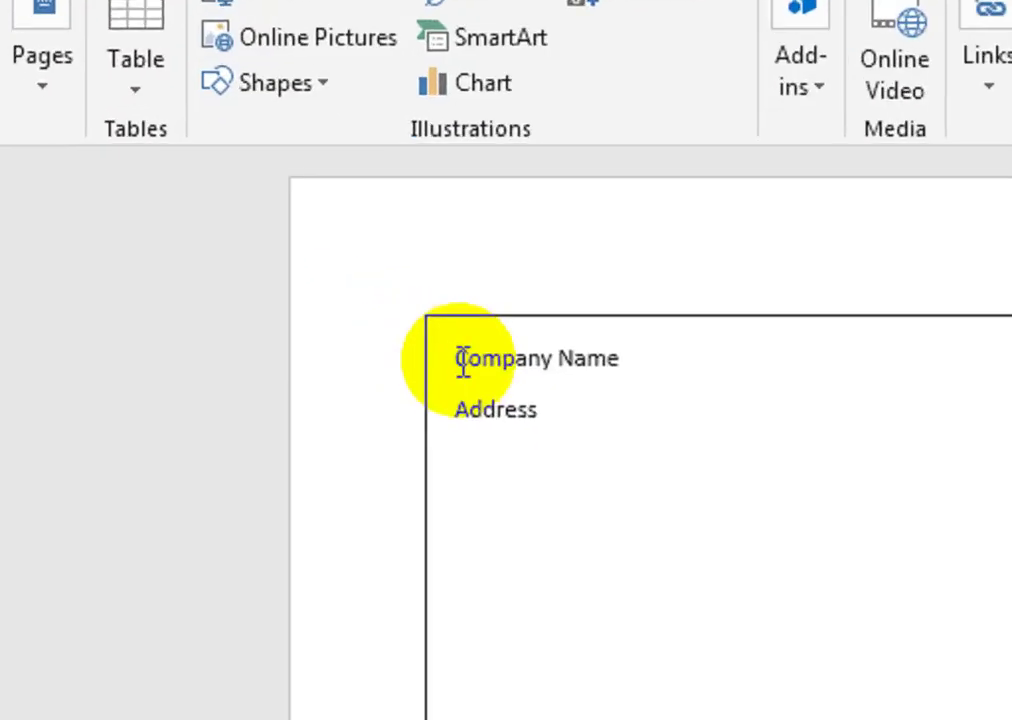
mouse_move(458, 358)
left_mouse_down()
mouse_move(551, 409)
mouse_move(461, 360)
left_mouse_up()
Step: Format the Company Name and Address lines with No Spacing, centred, italic, at 14 pt
left_click(550, 410)
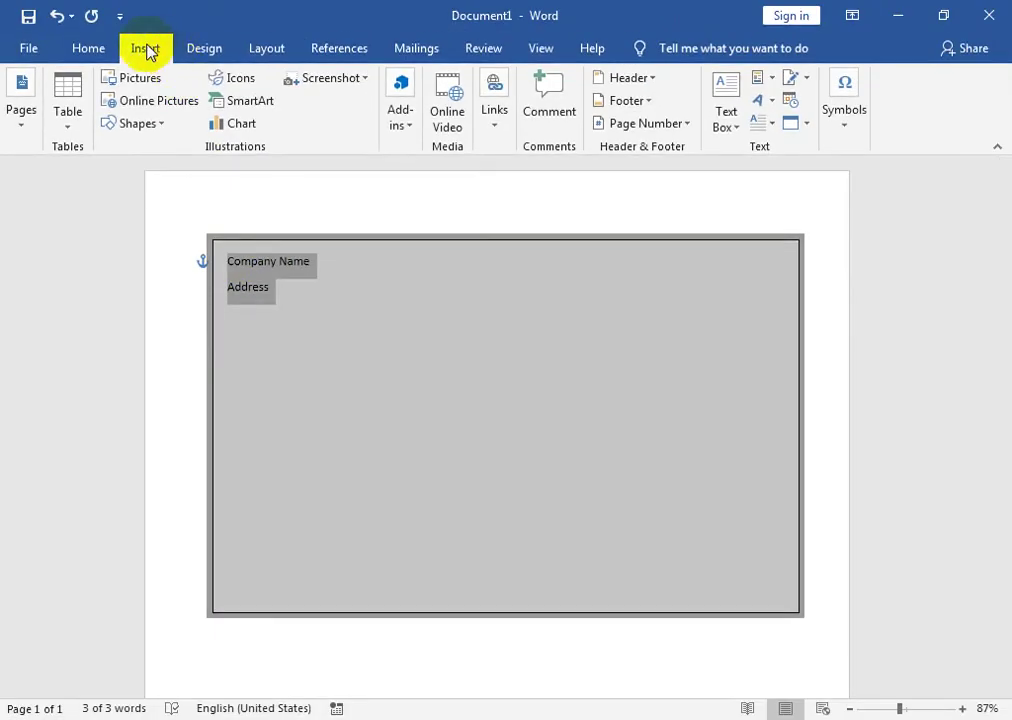
left_click(90, 58)
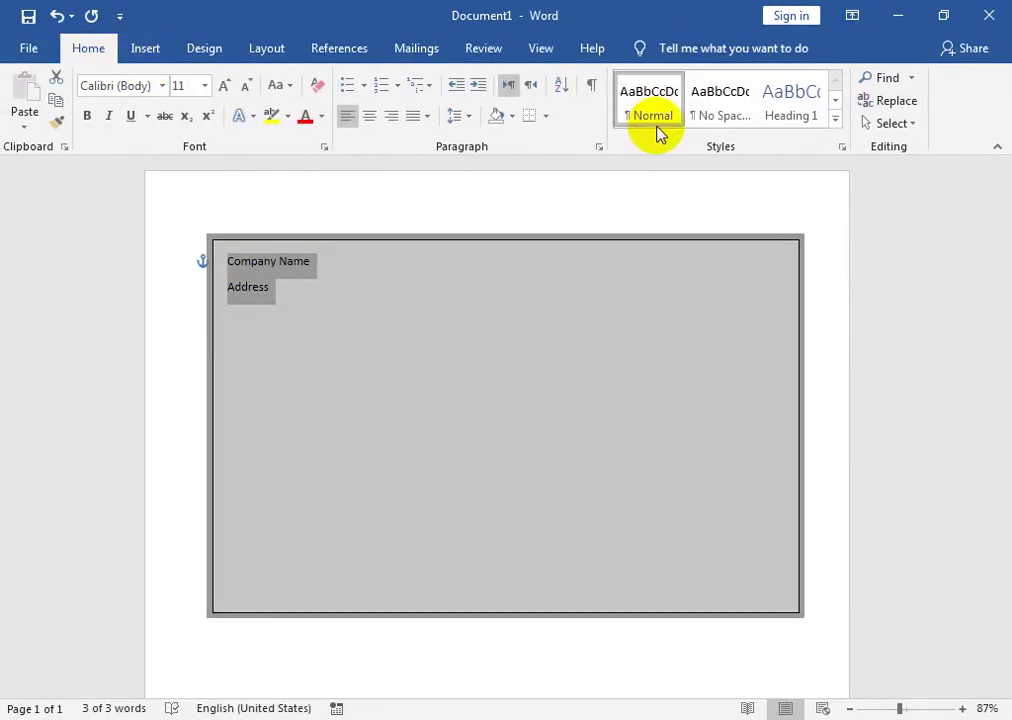
left_click(689, 120)
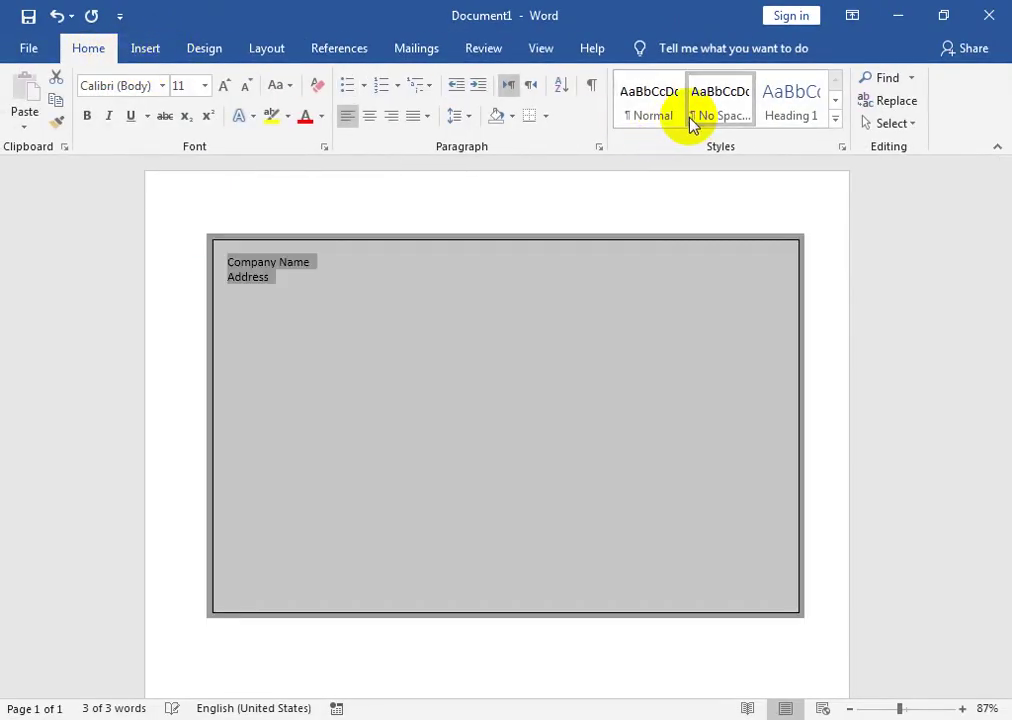
left_click(372, 118)
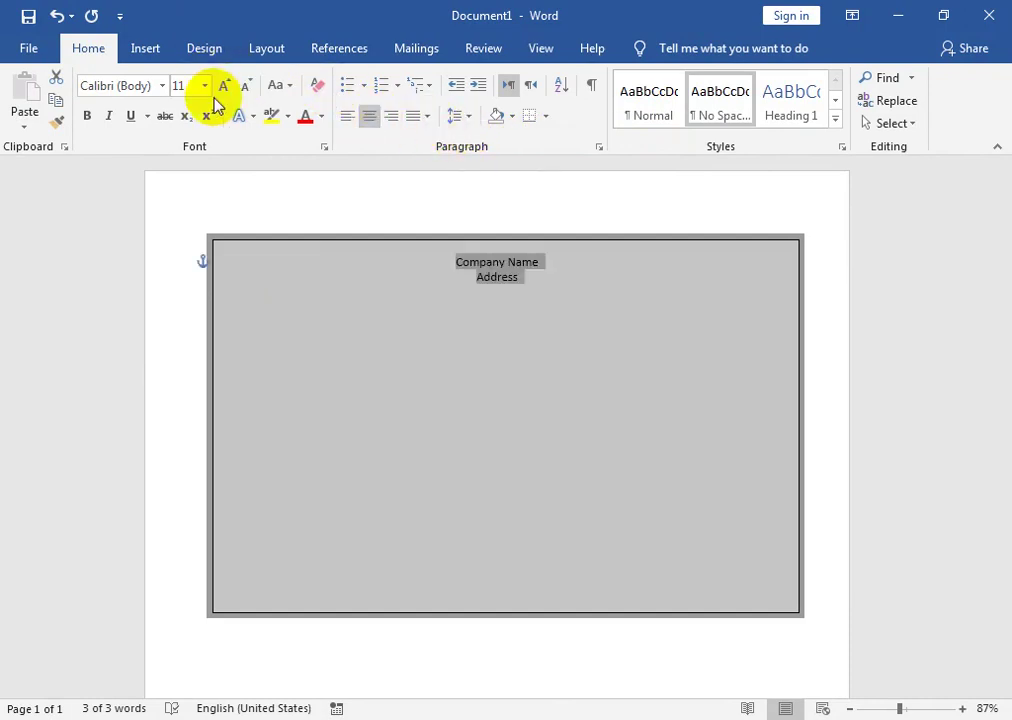
left_click(109, 116)
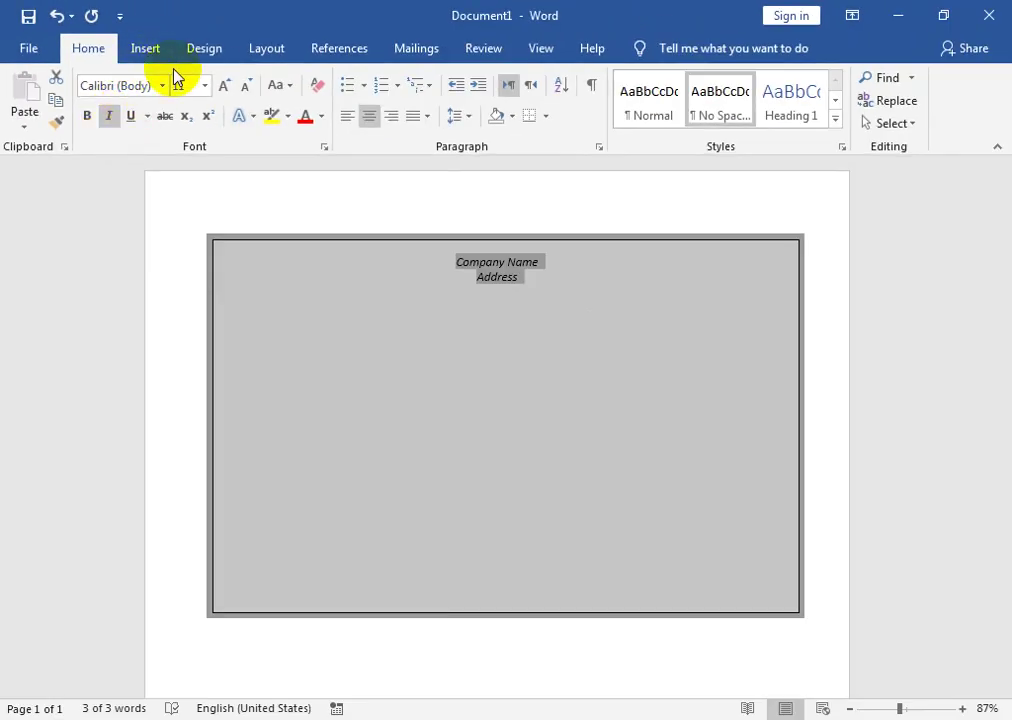
left_click(224, 85)
left_click(224, 85)
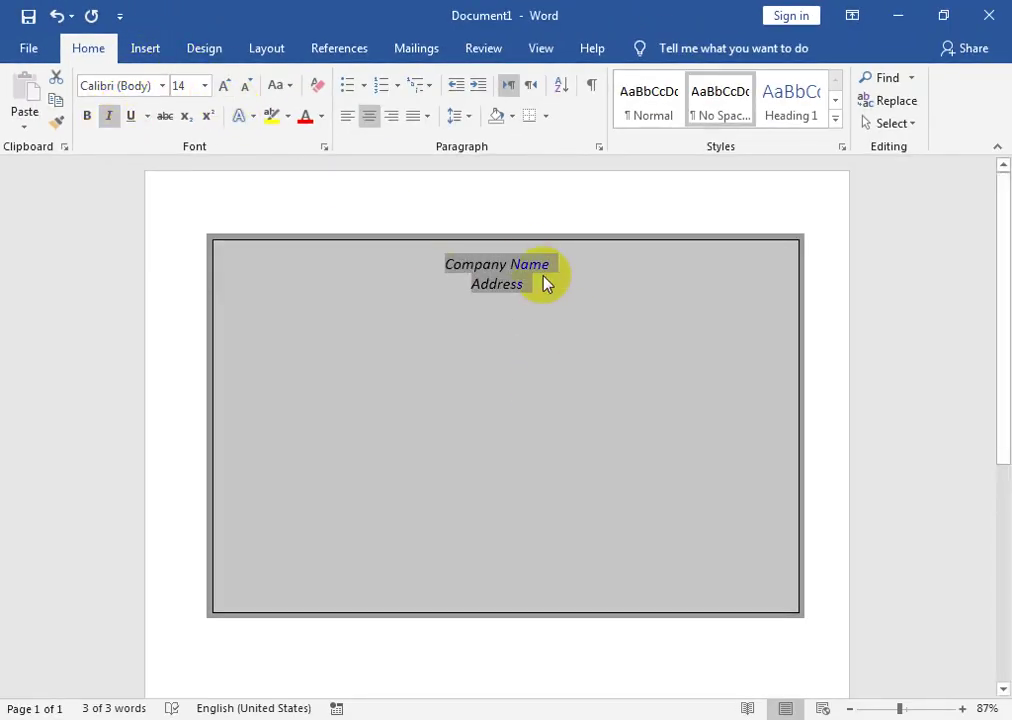
left_click(545, 284)
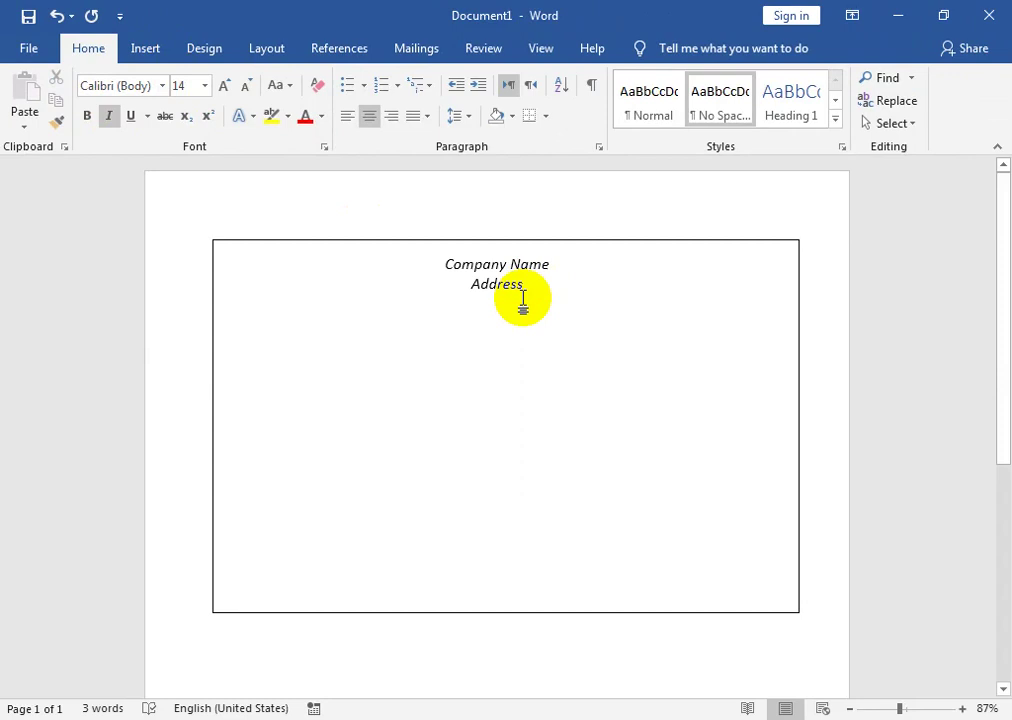
Step: Add a bold, upright 24 pt 'Salary Slip' title below Address
key("Return")
type("Salary Slip")
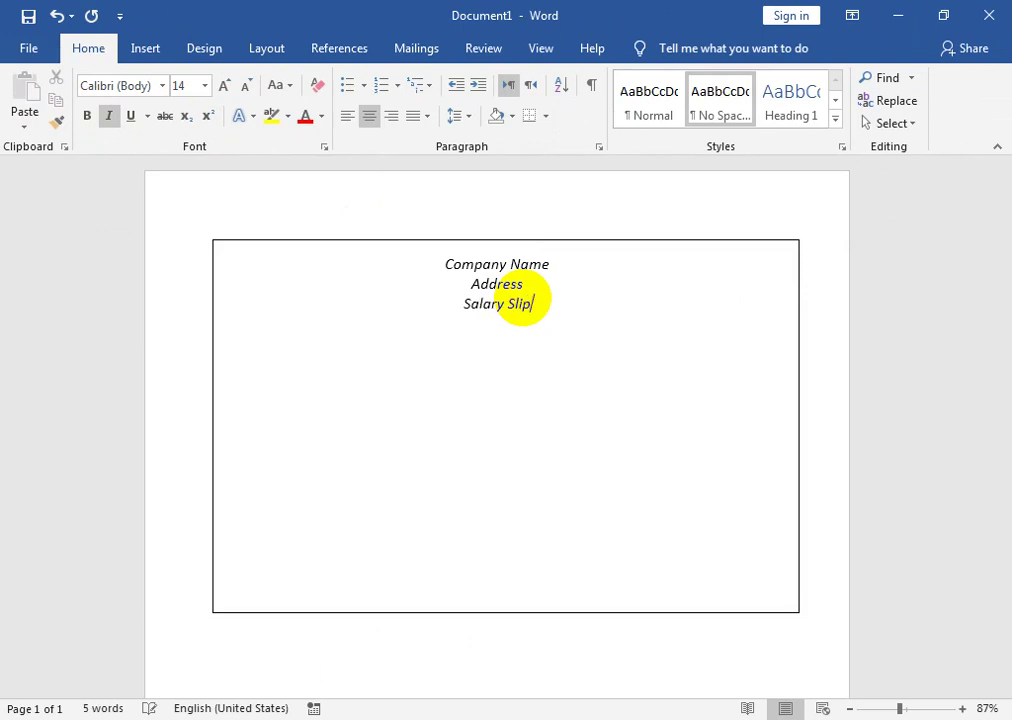
left_click_drag(538, 306, 463, 306)
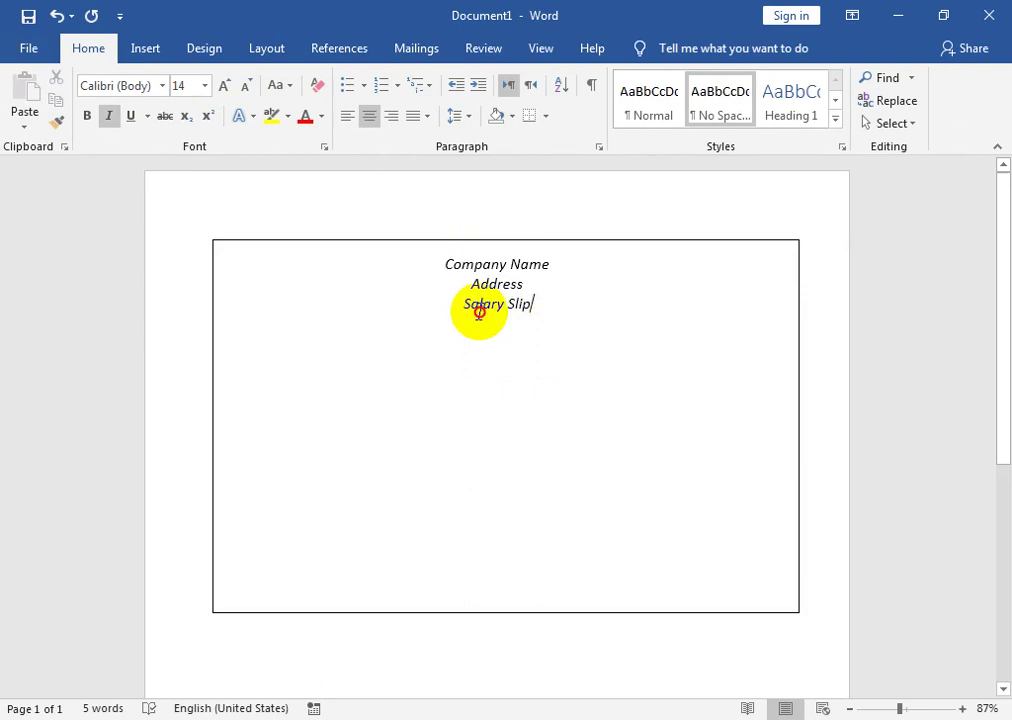
left_click(225, 87)
left_click(225, 87)
left_click(225, 87)
left_click(225, 87)
left_click(225, 87)
left_click(109, 116)
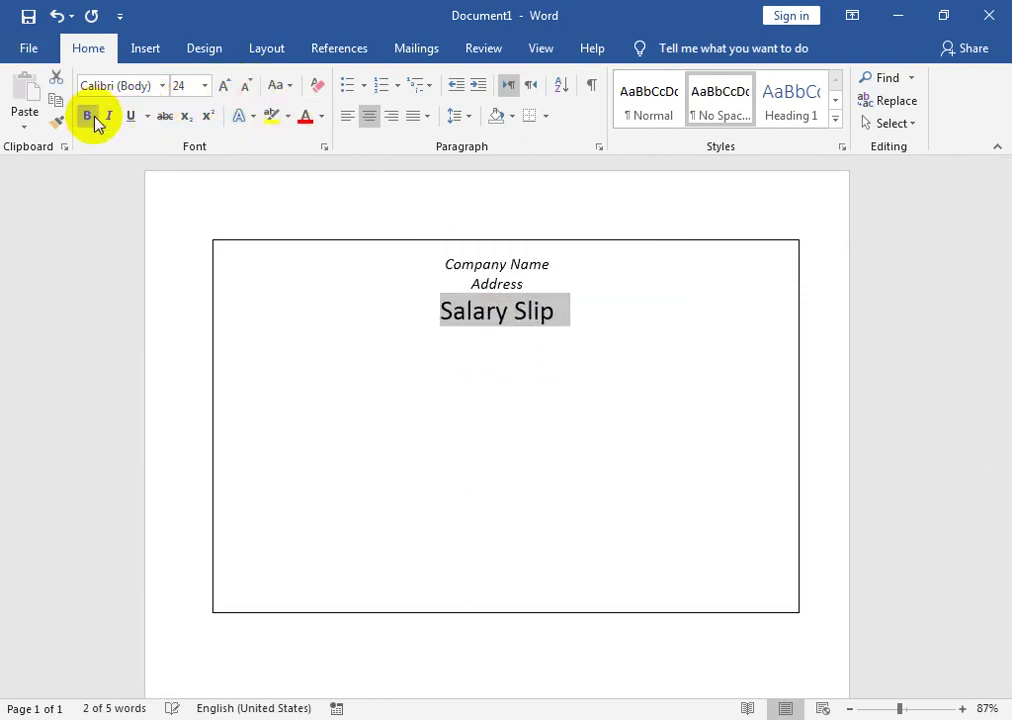
left_click(86, 117)
Step: Start a plain, left-aligned line below the title using Clear All Formatting
left_click(619, 320)
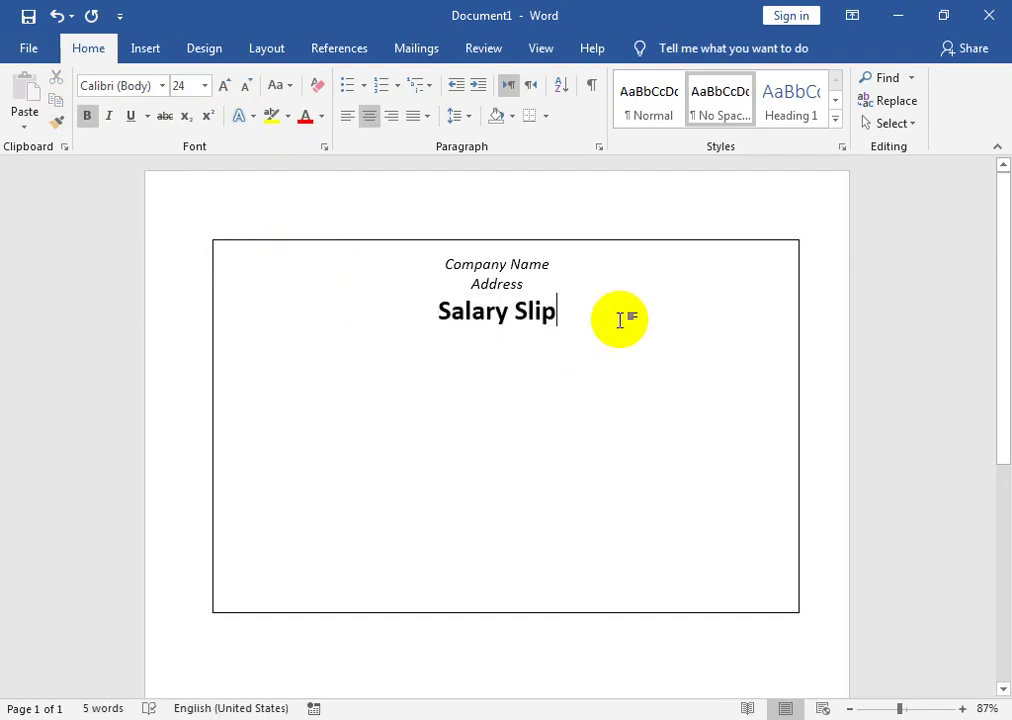
key("Return")
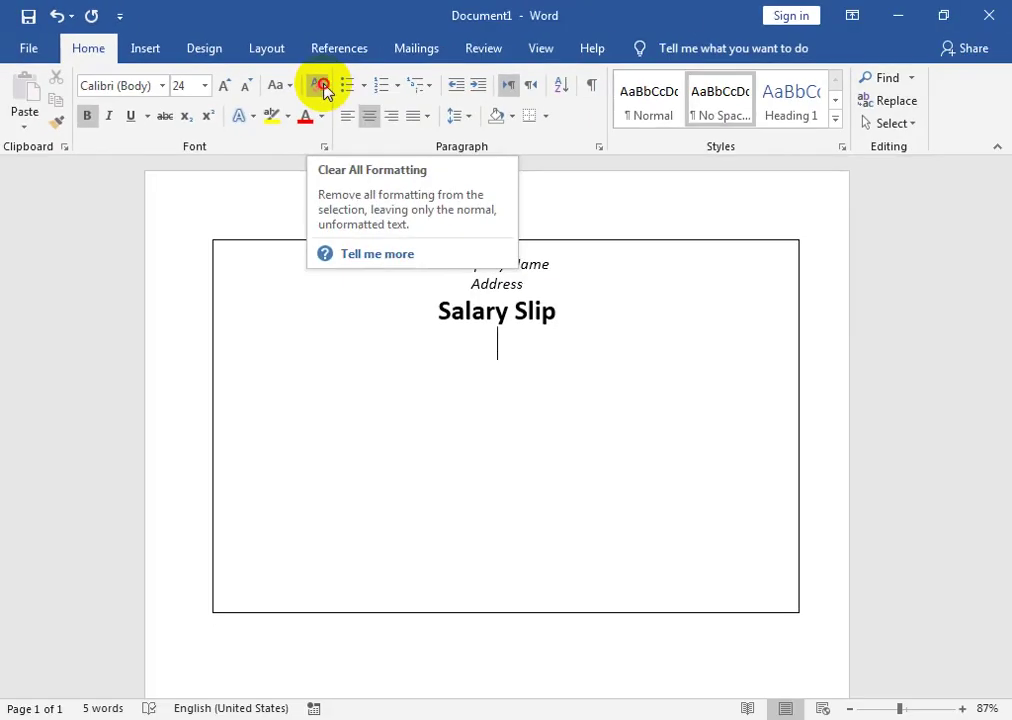
left_click(507, 168)
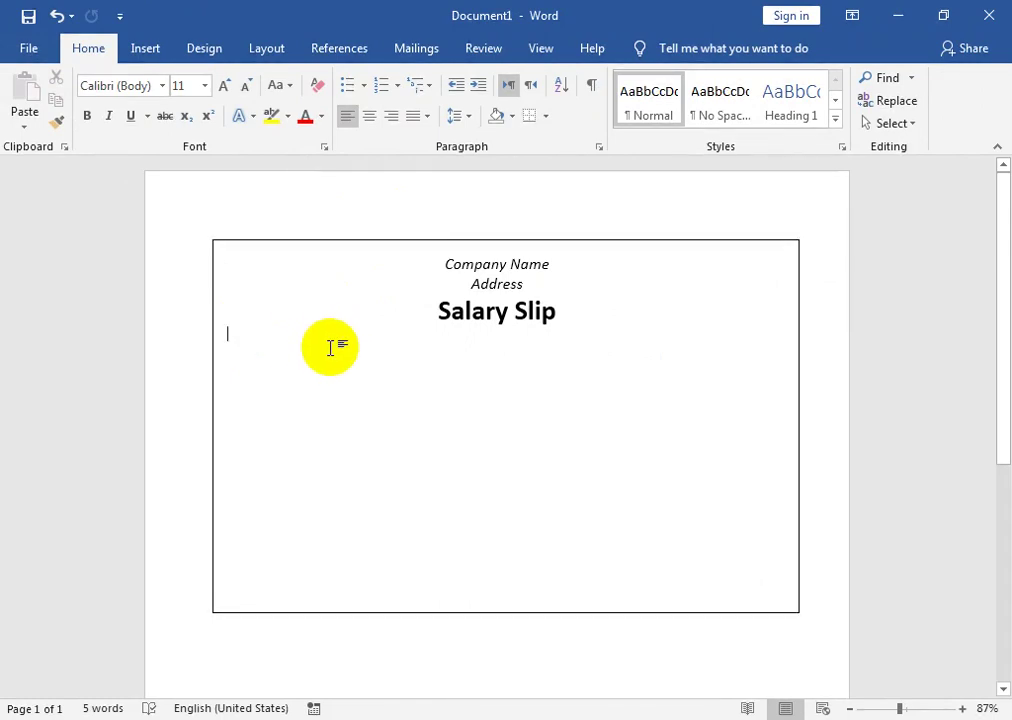
Step: Add a centred 'NAme' field with a long underscore blank, then begin a new line
type("NA")
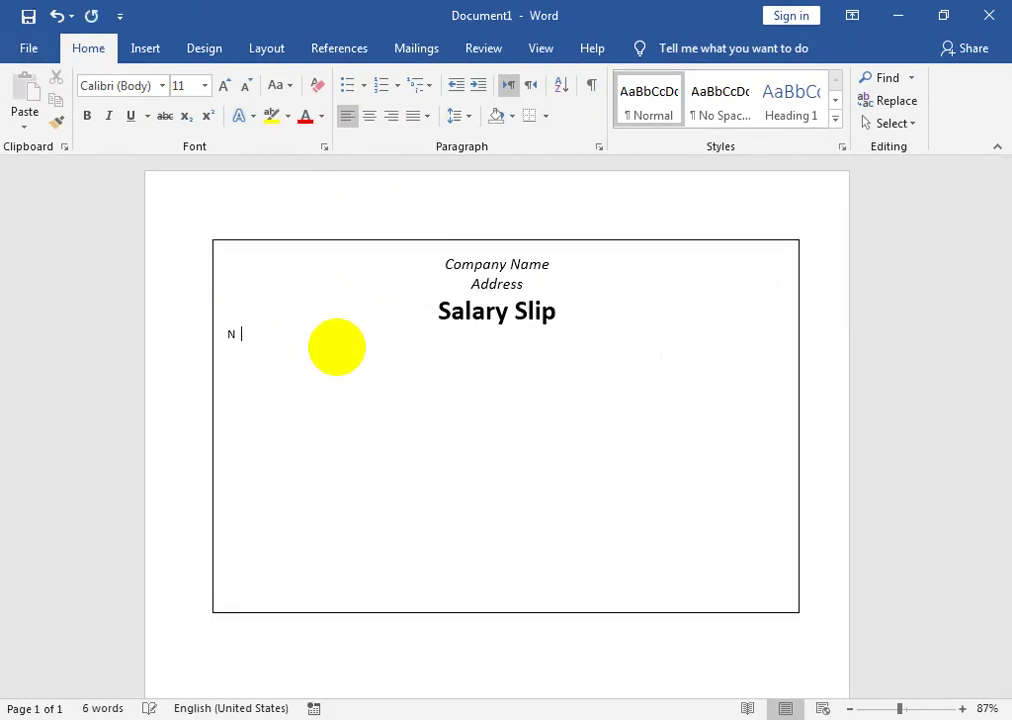
type("me")
type("__________________________________________")
left_click(226, 335)
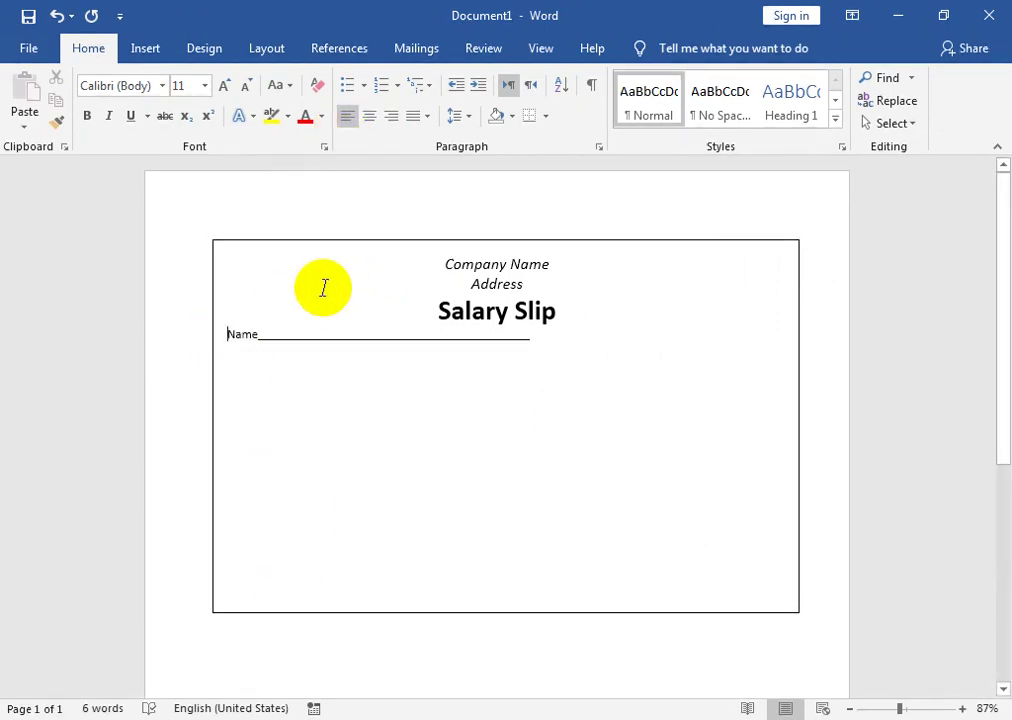
left_click(367, 118)
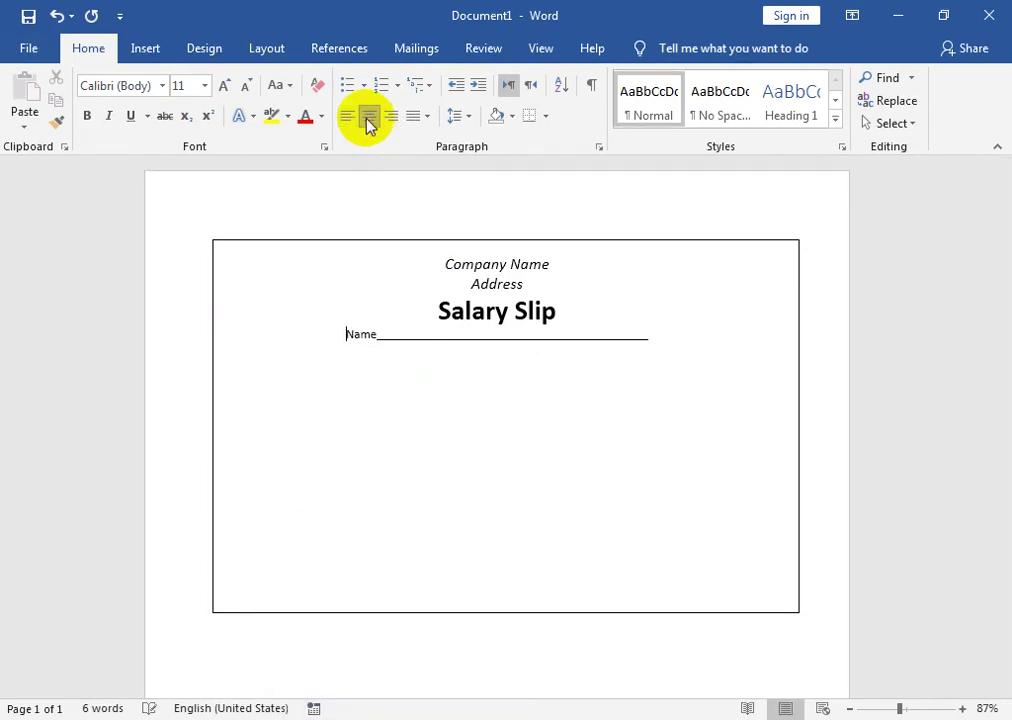
left_click(682, 345)
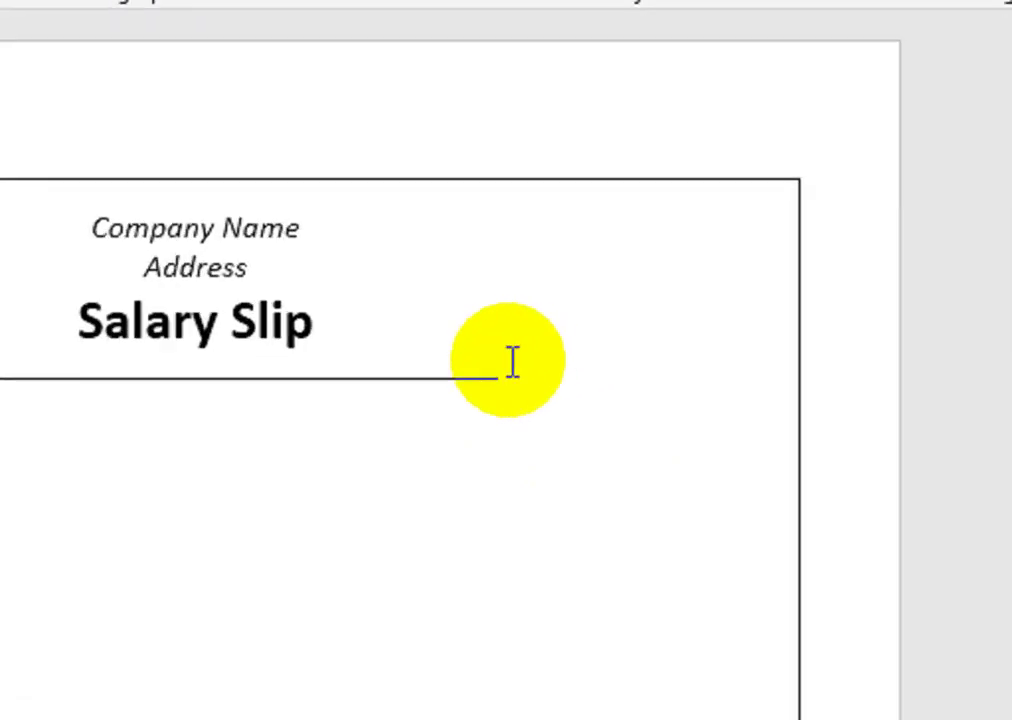
key("Return")
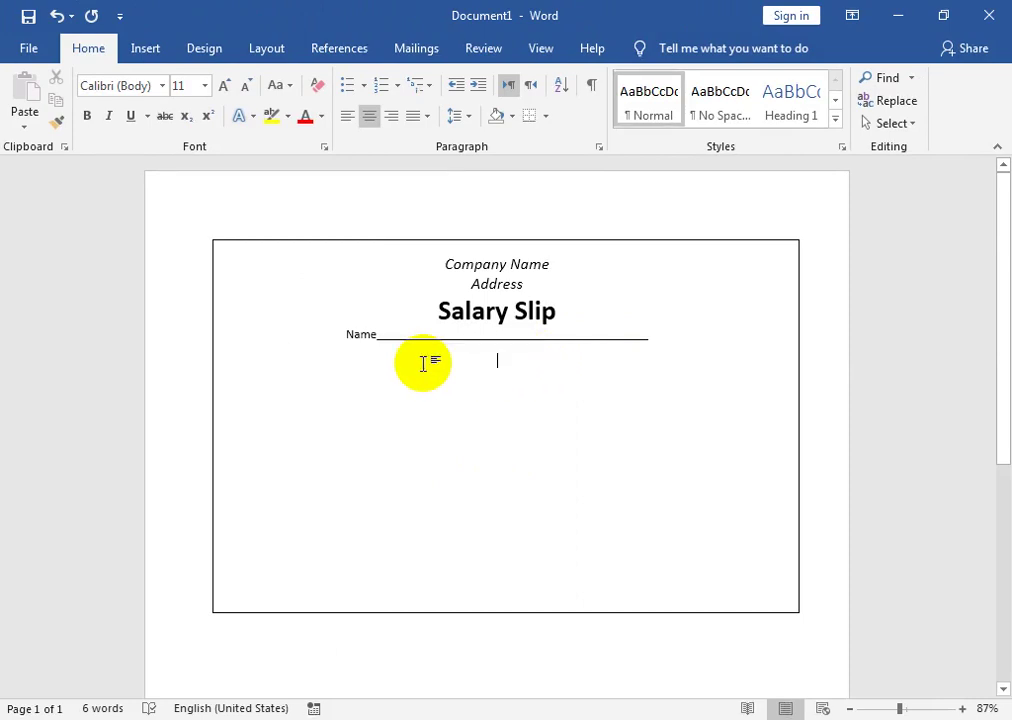
Step: Add a 'Designation' underscore blank and a 'Month' / 'Year' blanks line beneath Name
type("D")
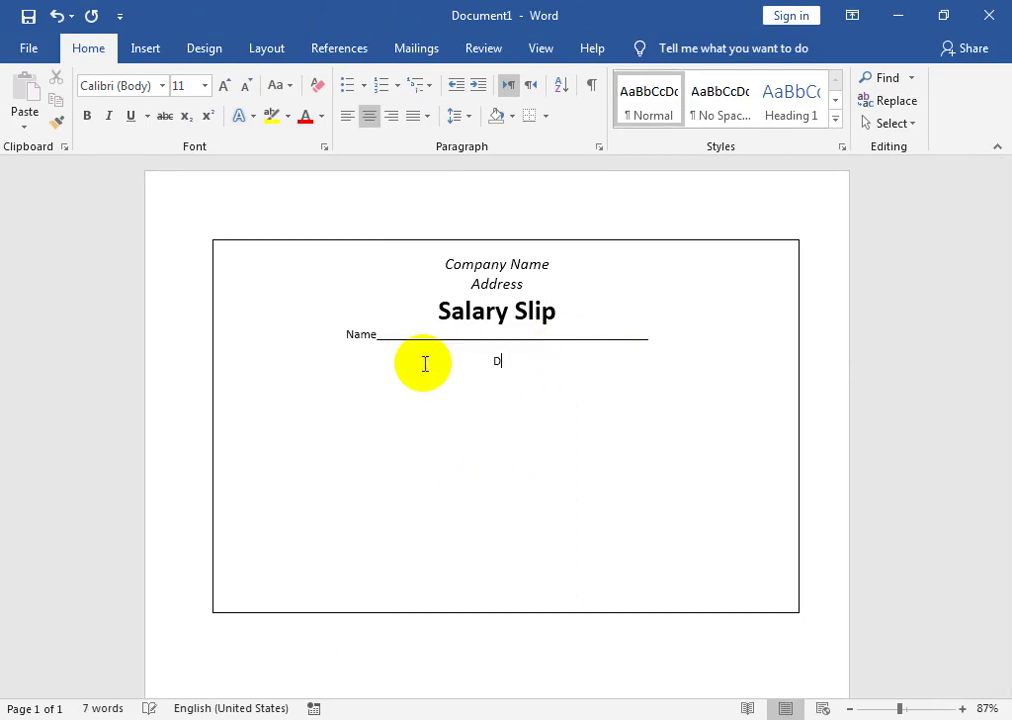
type("esi")
type("gnation")
type("______________________________________")
key("Return")
type("month")
key("BackSpace")
key("BackSpace")
key("BackSpace")
key("BackSpace")
key("ctrl+l")
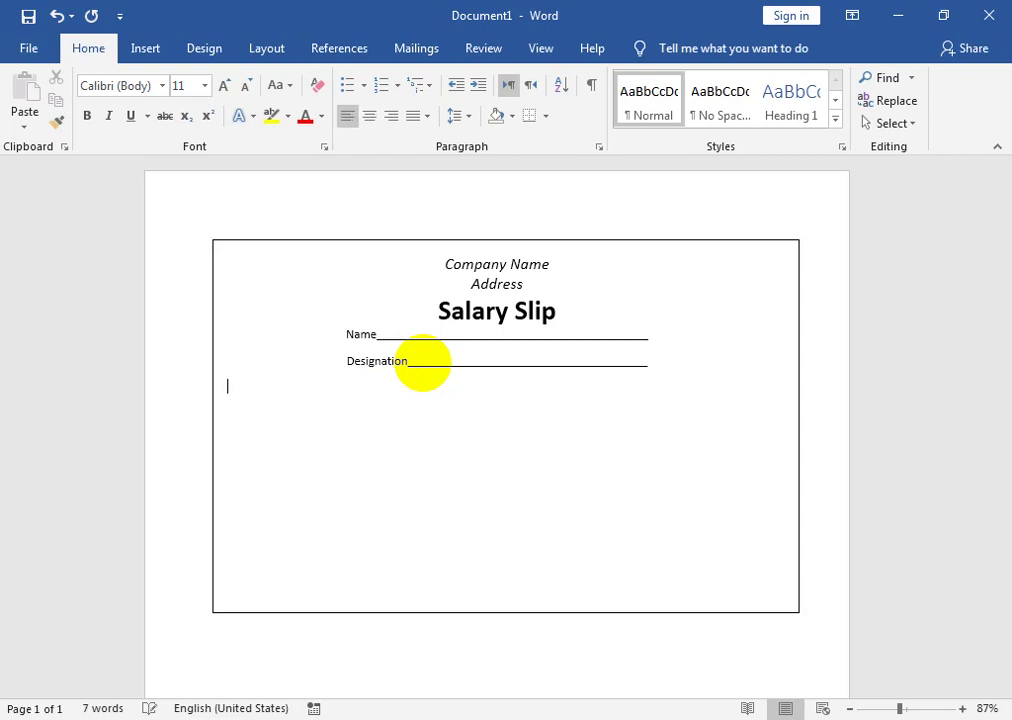
key("ctrl+z")
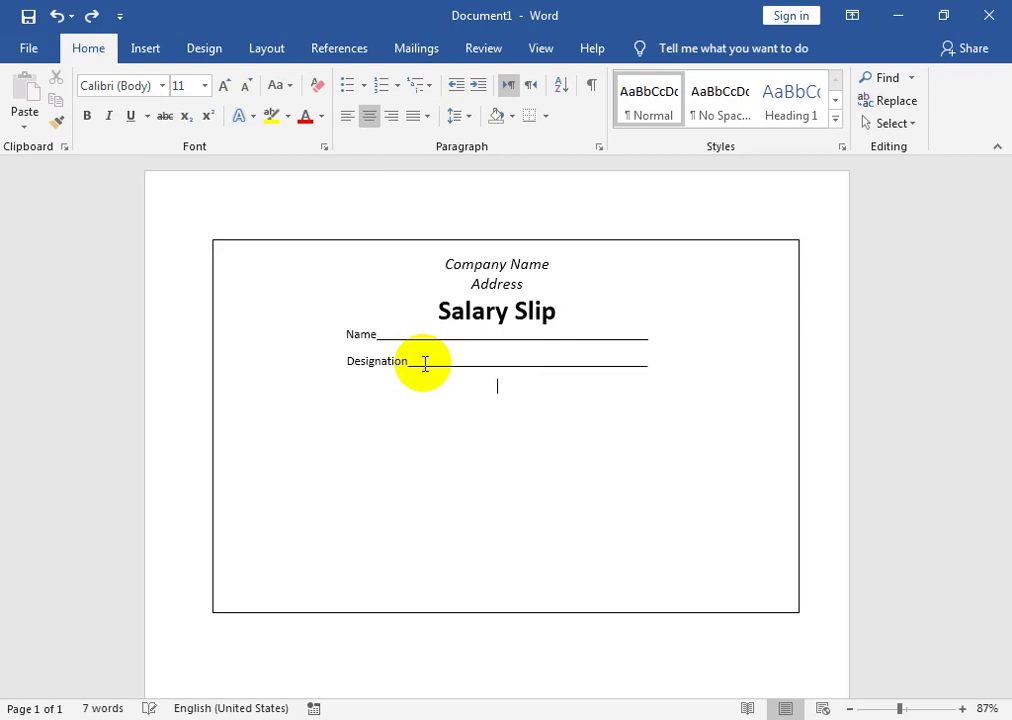
type("Month__________________ ")
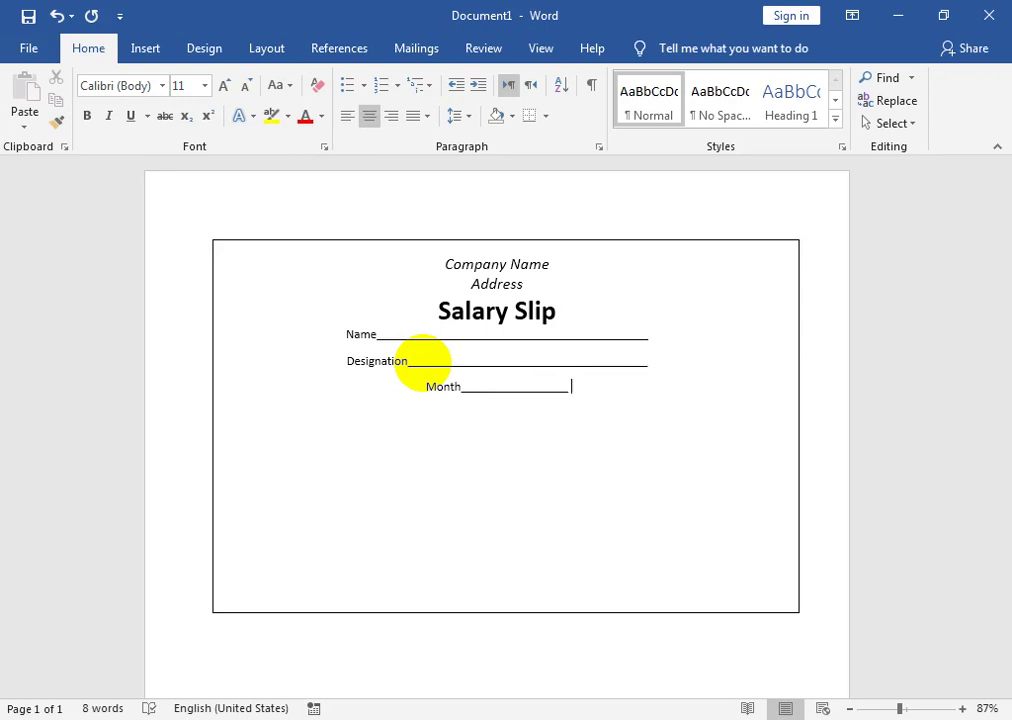
type("year")
key("BackSpace")
key("BackSpace")
key("BackSpace")
key("BackSpace")
type("Year_")
type("________________________")
type("_")
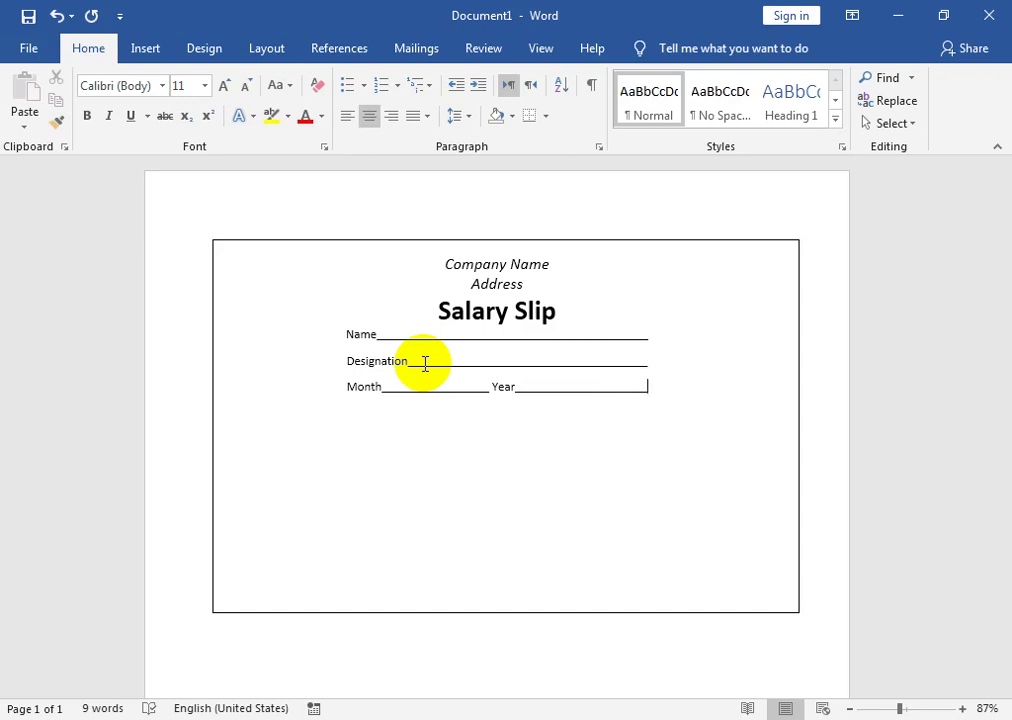
key("Return")
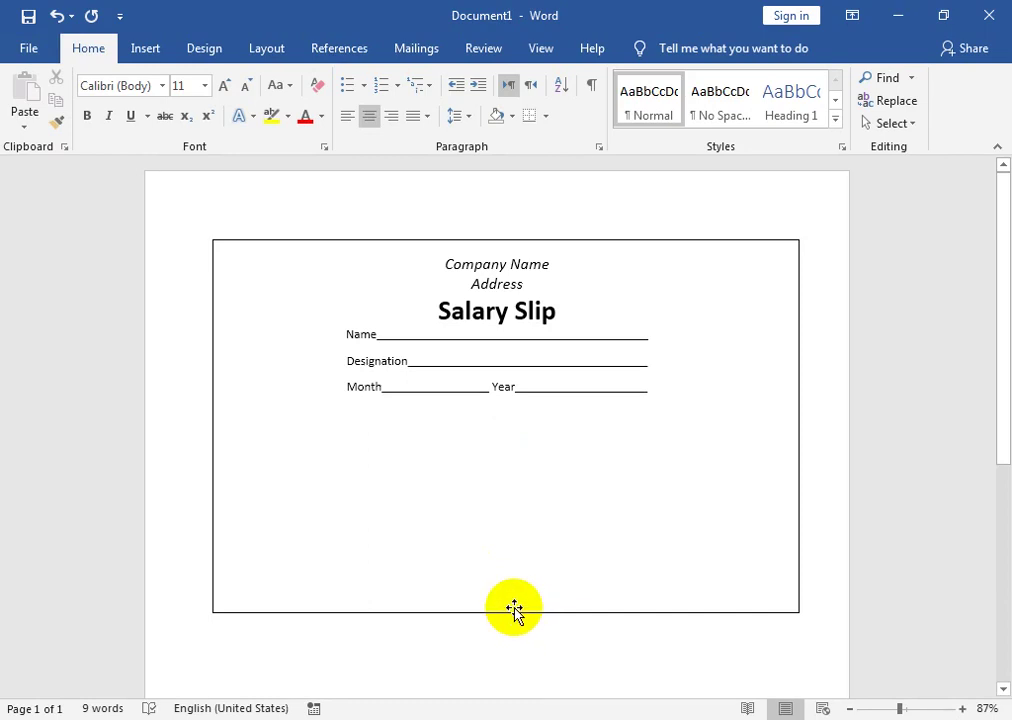
left_click_drag(513, 610, 509, 593)
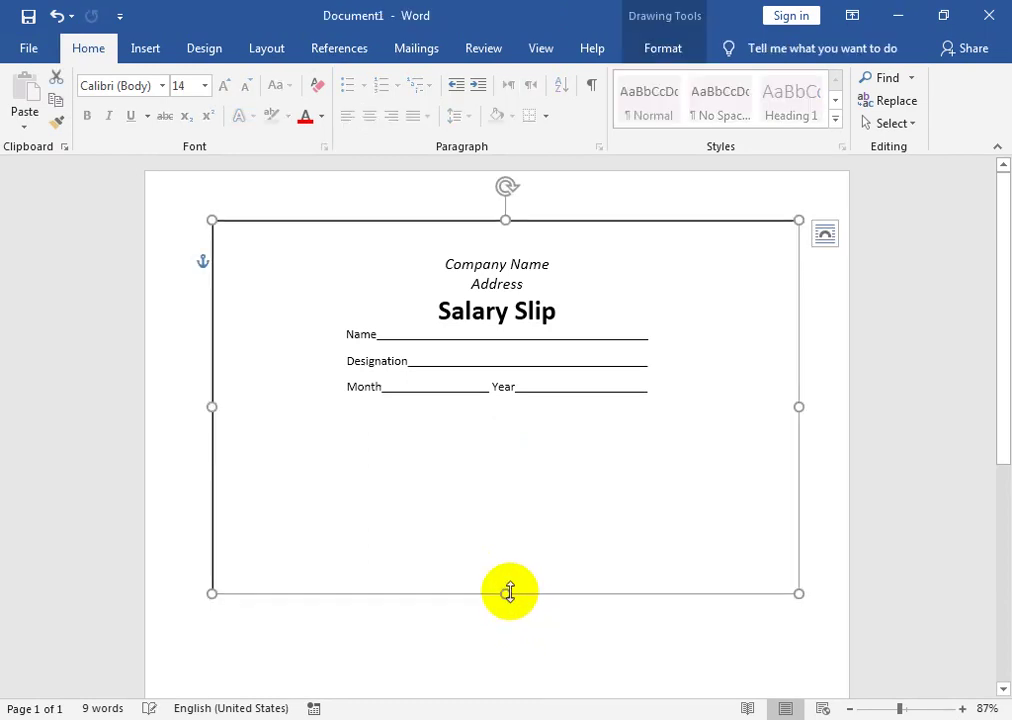
left_click(451, 258)
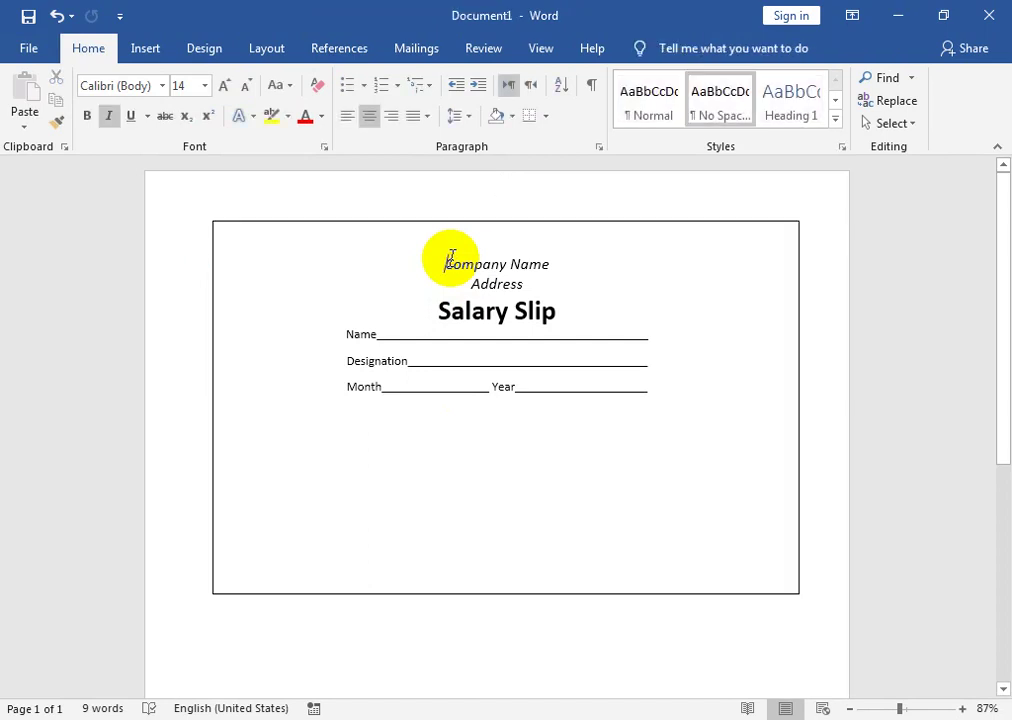
key("ctrl+l")
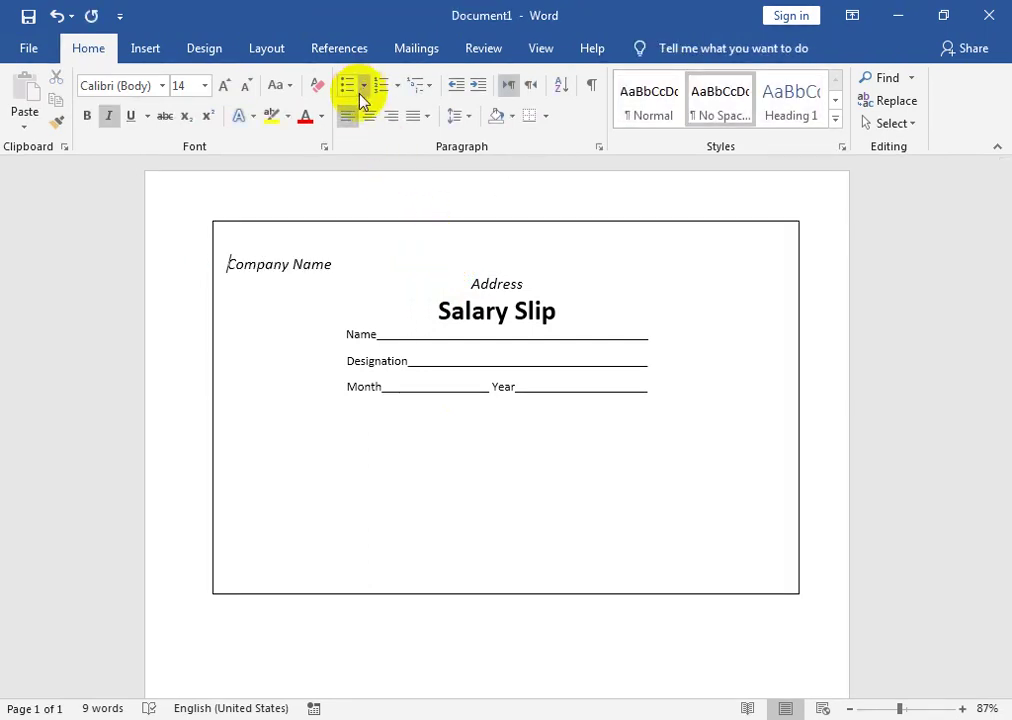
left_click(369, 116)
left_click_drag(523, 222, 525, 235)
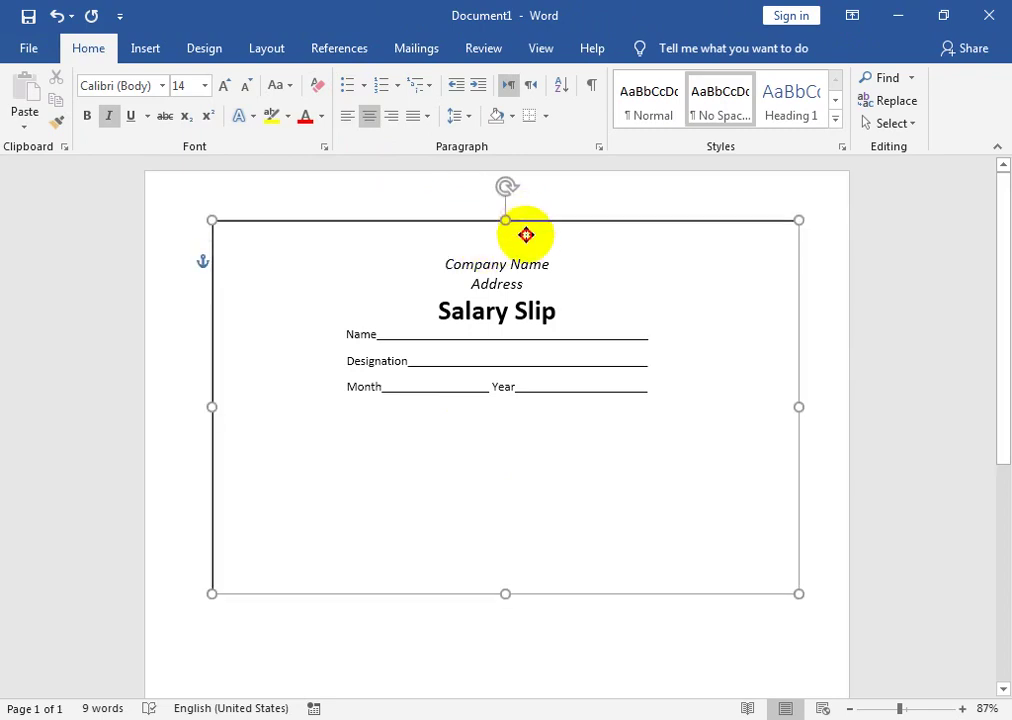
left_click(511, 434)
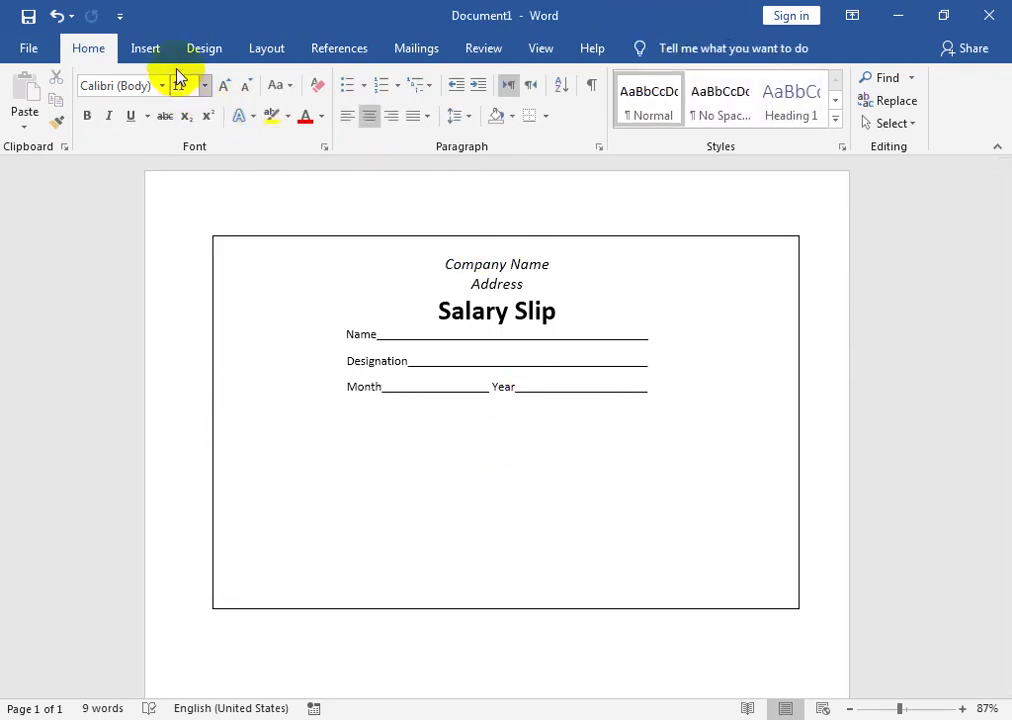
Step: Insert a 4x8 table below the Month/Year line
left_click(148, 49)
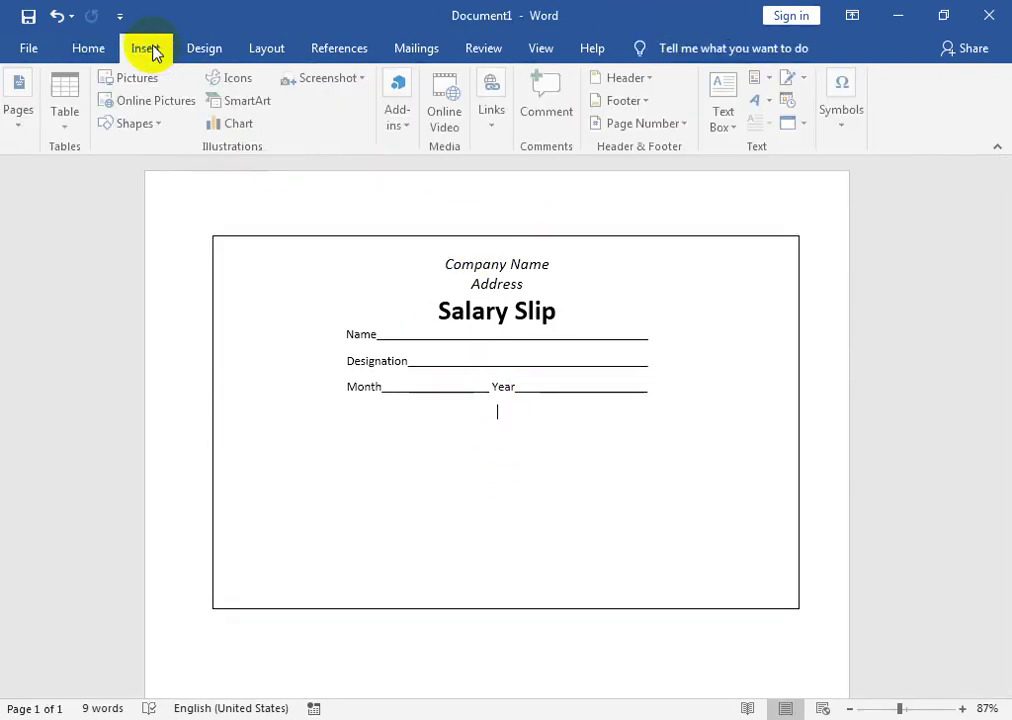
left_click(69, 128)
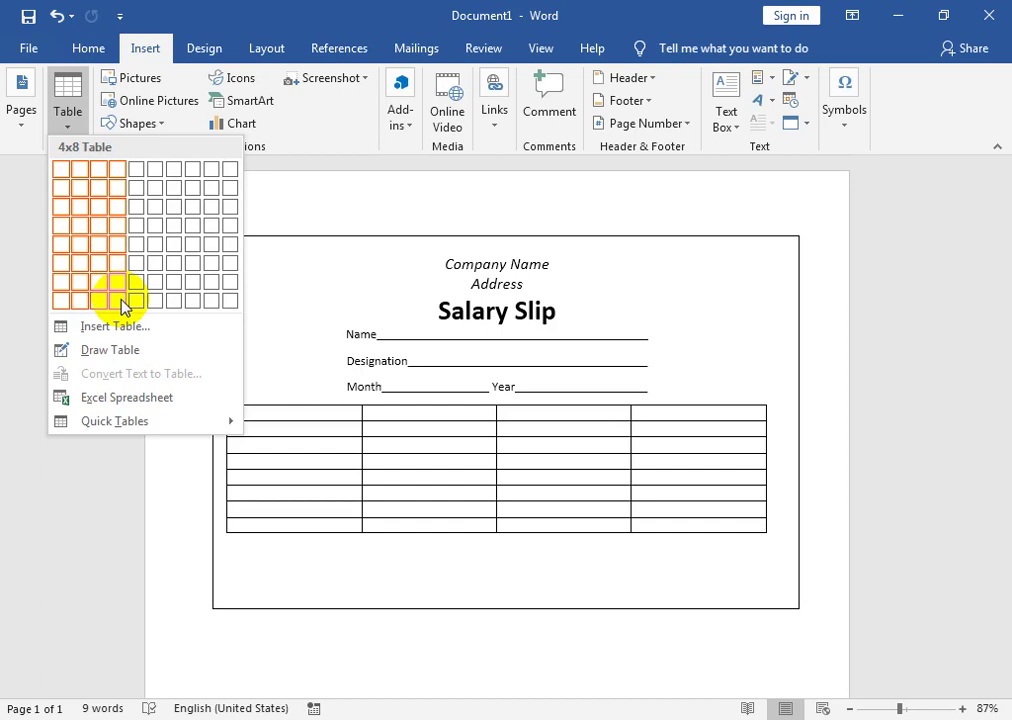
left_click(120, 302)
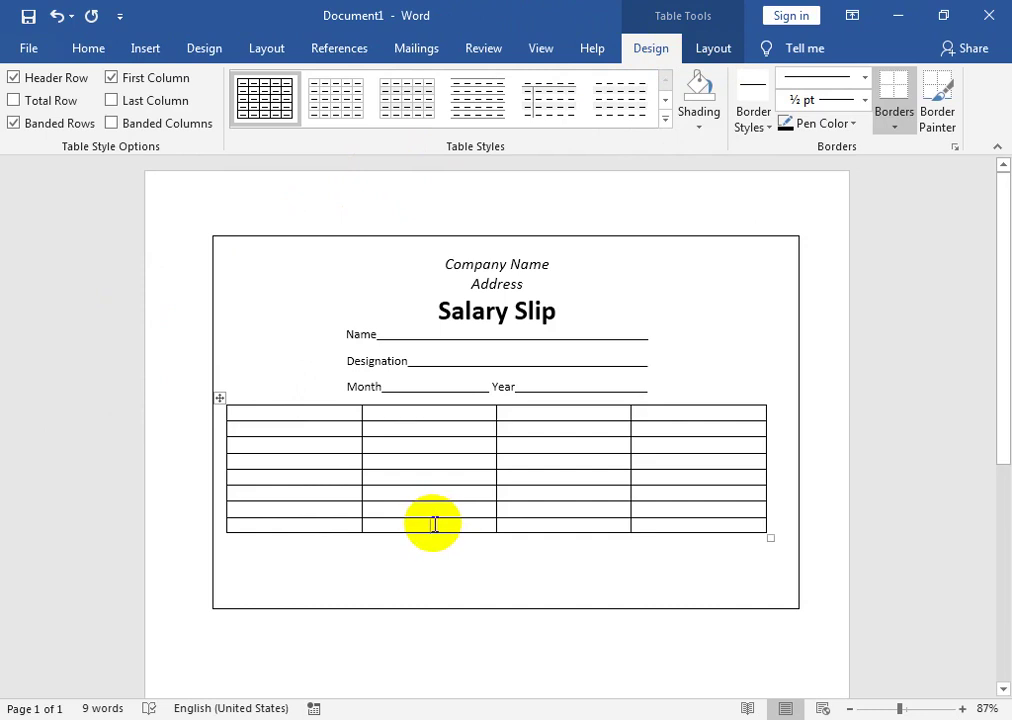
Step: Add two rows with Insert Above and make the first row taller at 0.36"
left_click(722, 56)
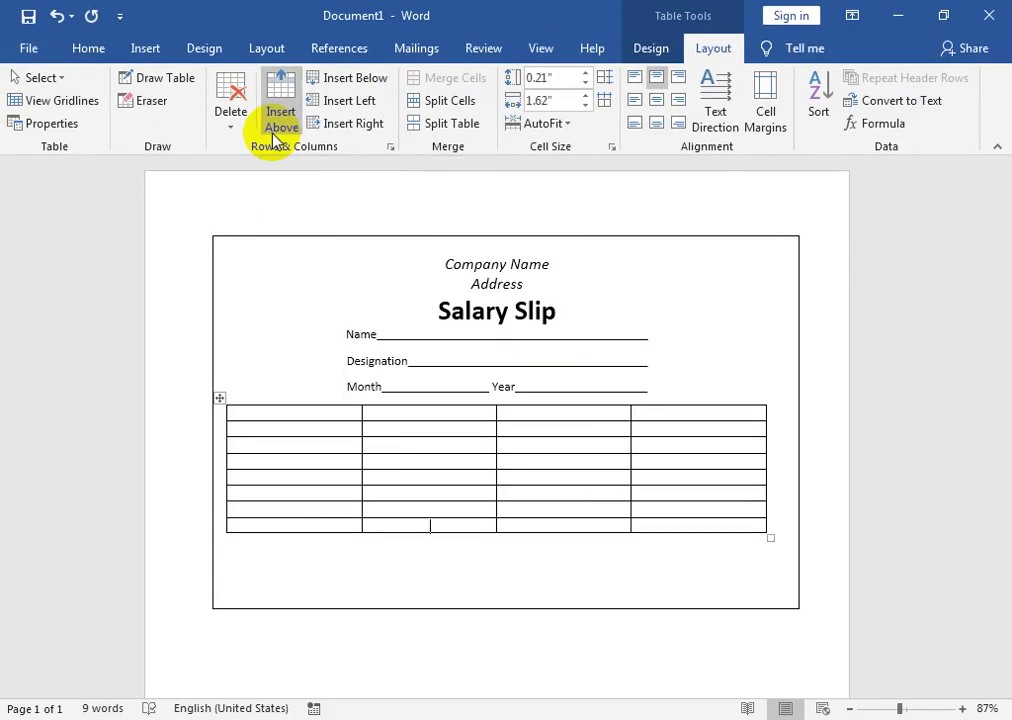
left_click(272, 135)
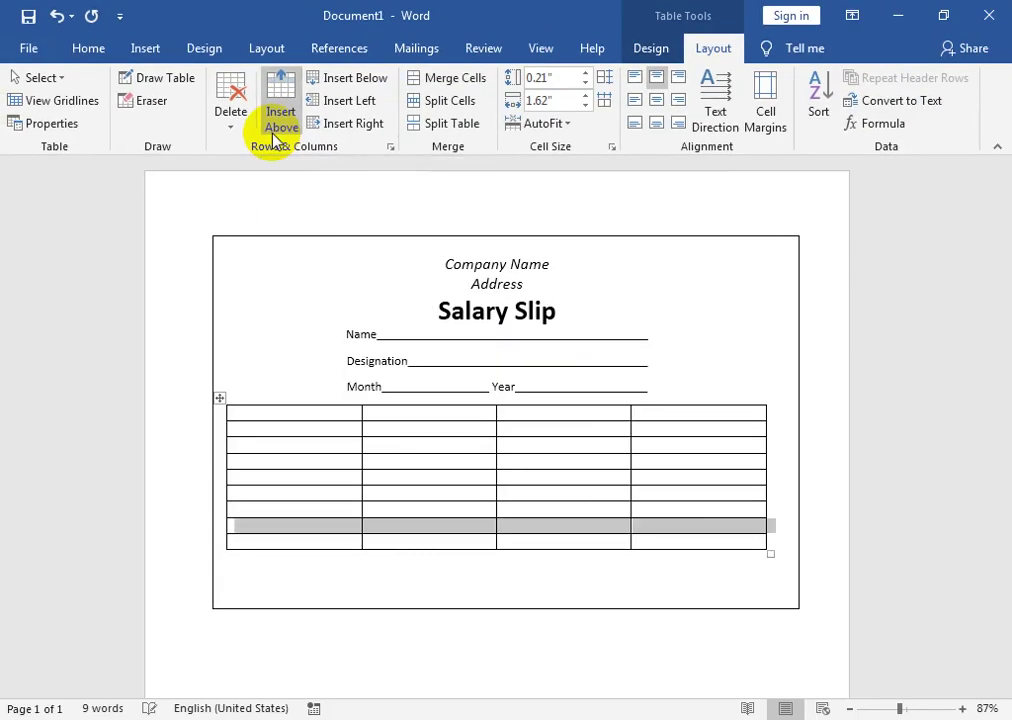
left_click(272, 135)
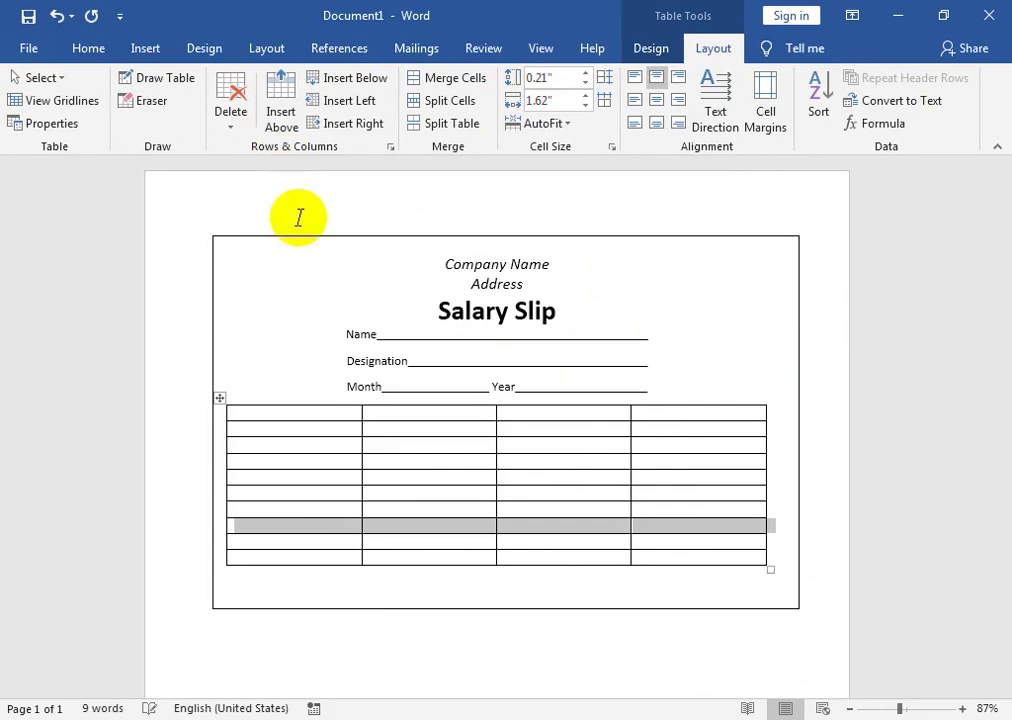
left_click(366, 443)
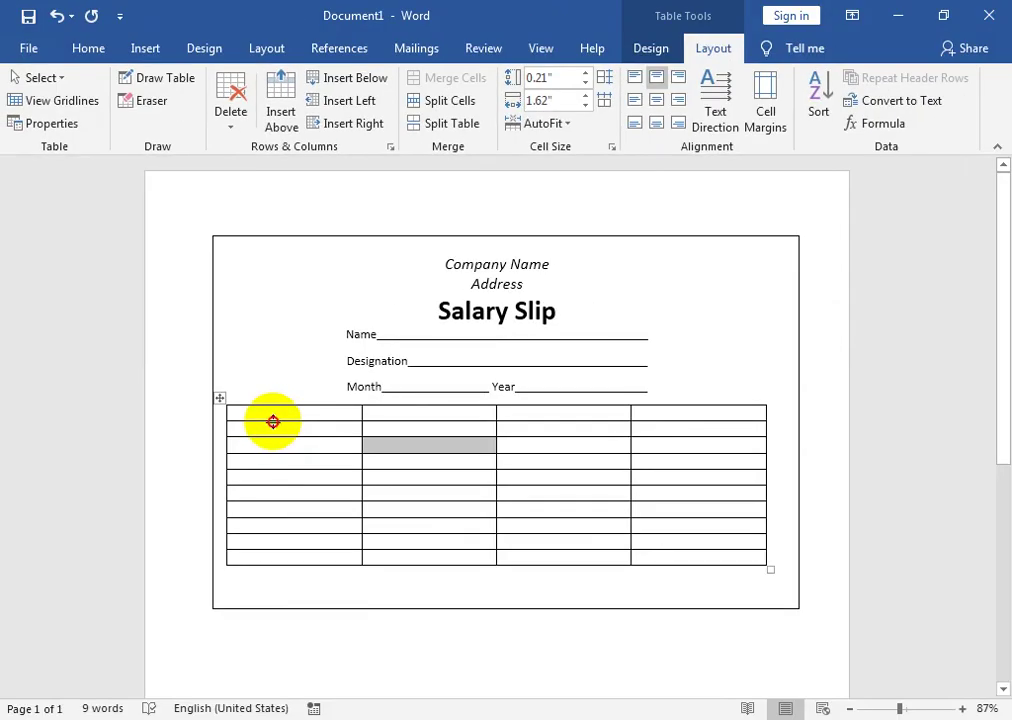
left_click_drag(273, 421, 274, 436)
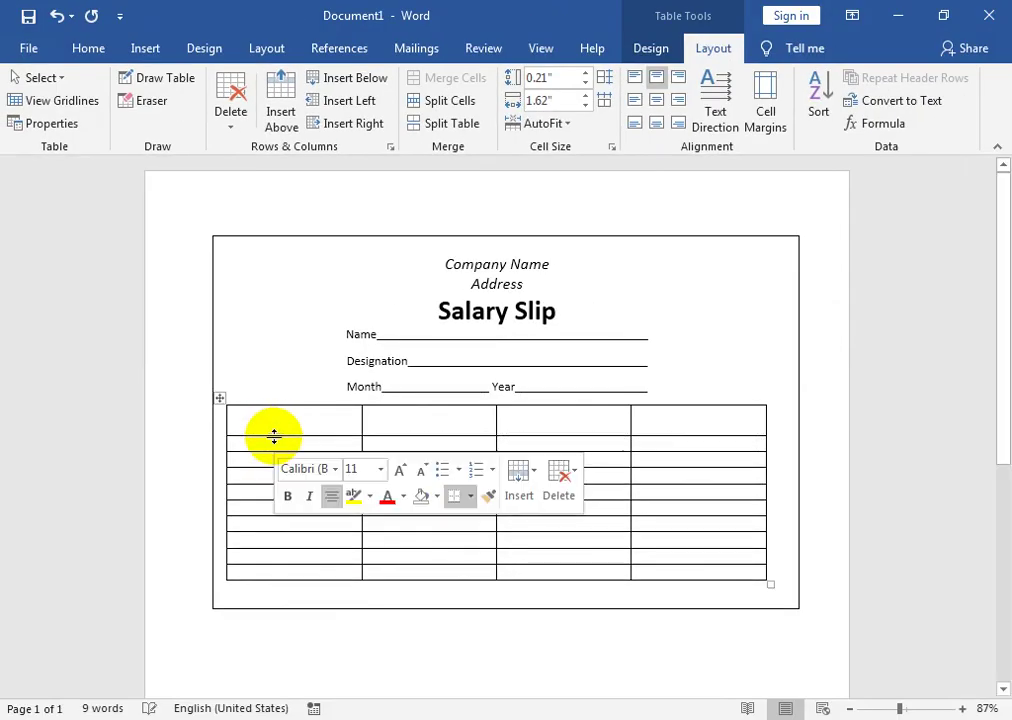
left_click(287, 420)
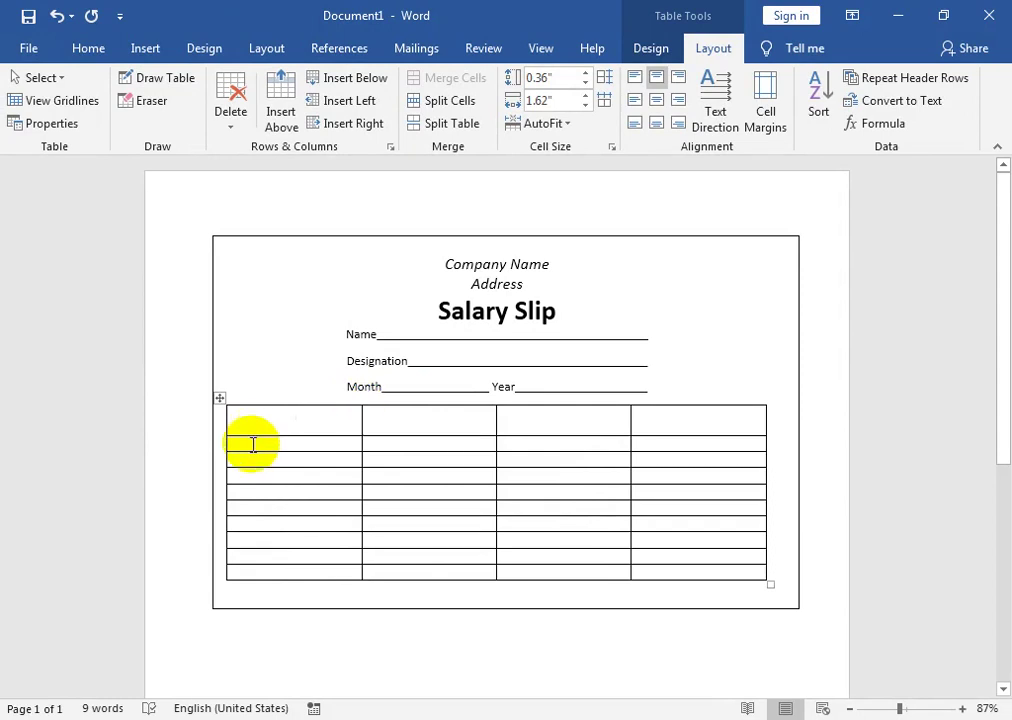
Step: Enter 'Earnings' and 'Deductions' in the header row and Align Center them
type("Earnings")
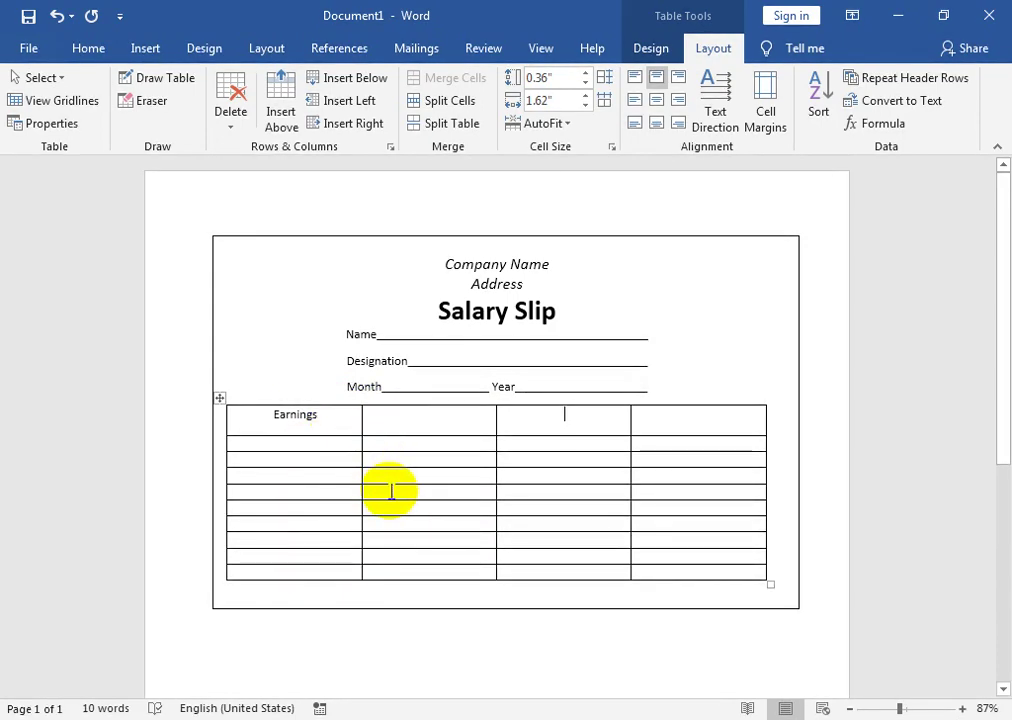
left_click(582, 426)
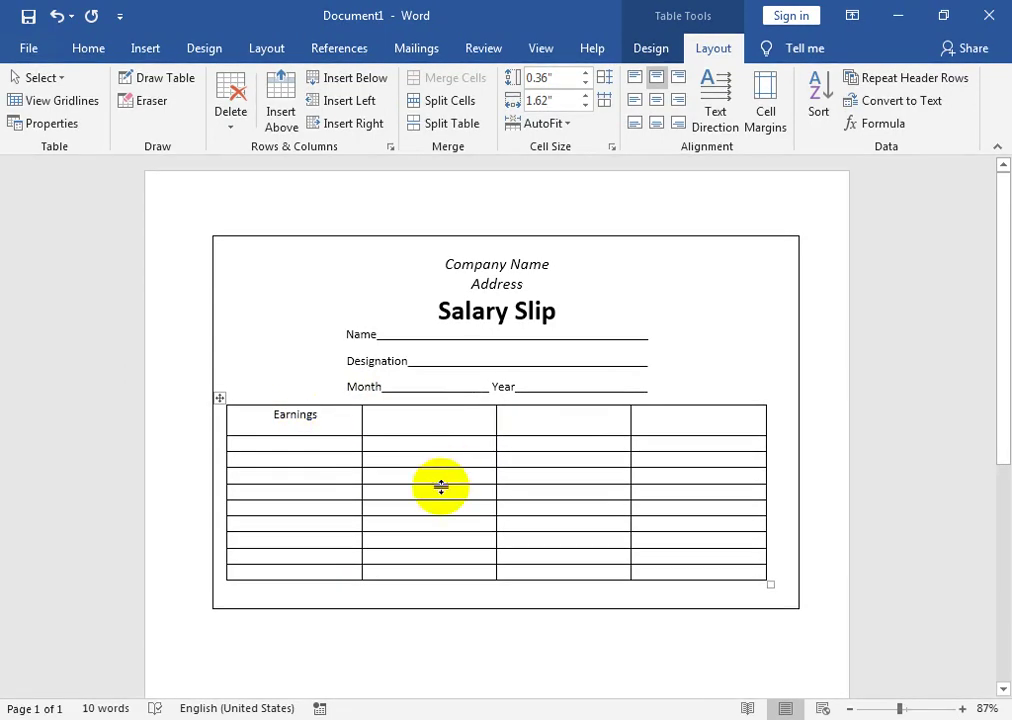
type("Deductions")
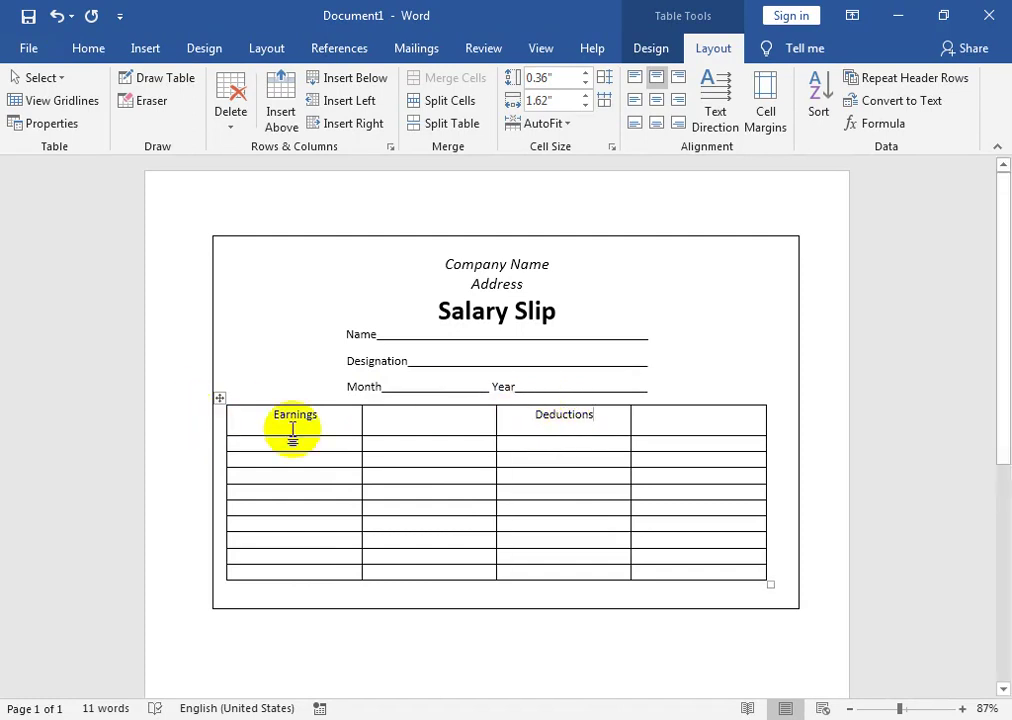
left_click_drag(268, 414, 565, 414)
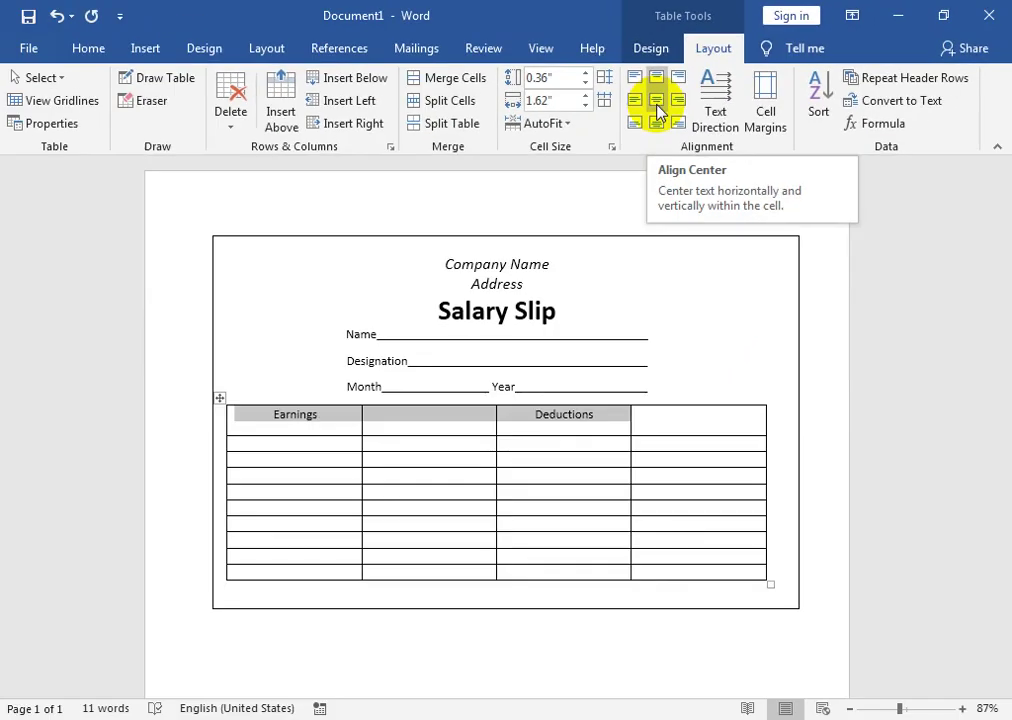
left_click(657, 102)
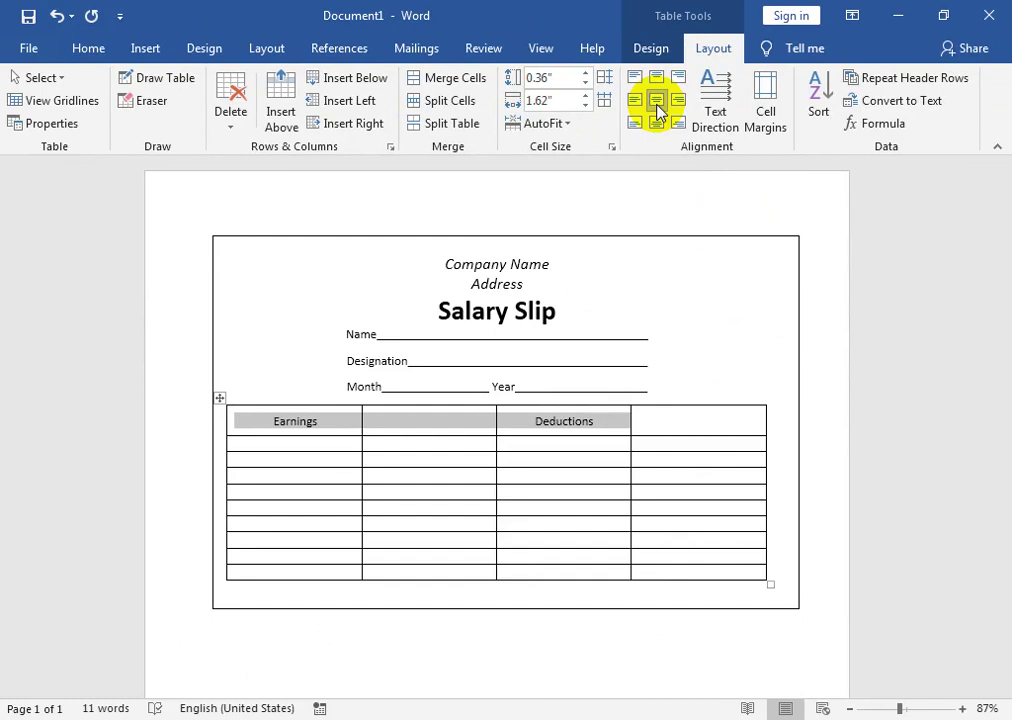
Step: Make the Earnings and Deductions headings bold, left-aligned and 14 point
left_click(88, 48)
left_click(347, 116)
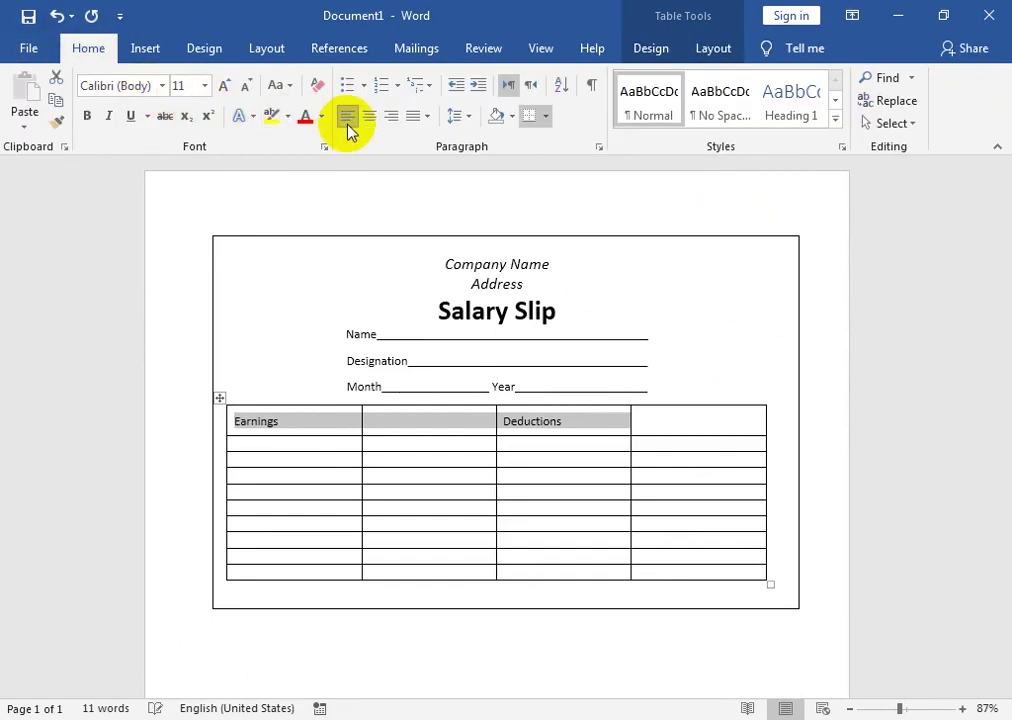
left_click(86, 116)
left_click(226, 86)
left_click(230, 87)
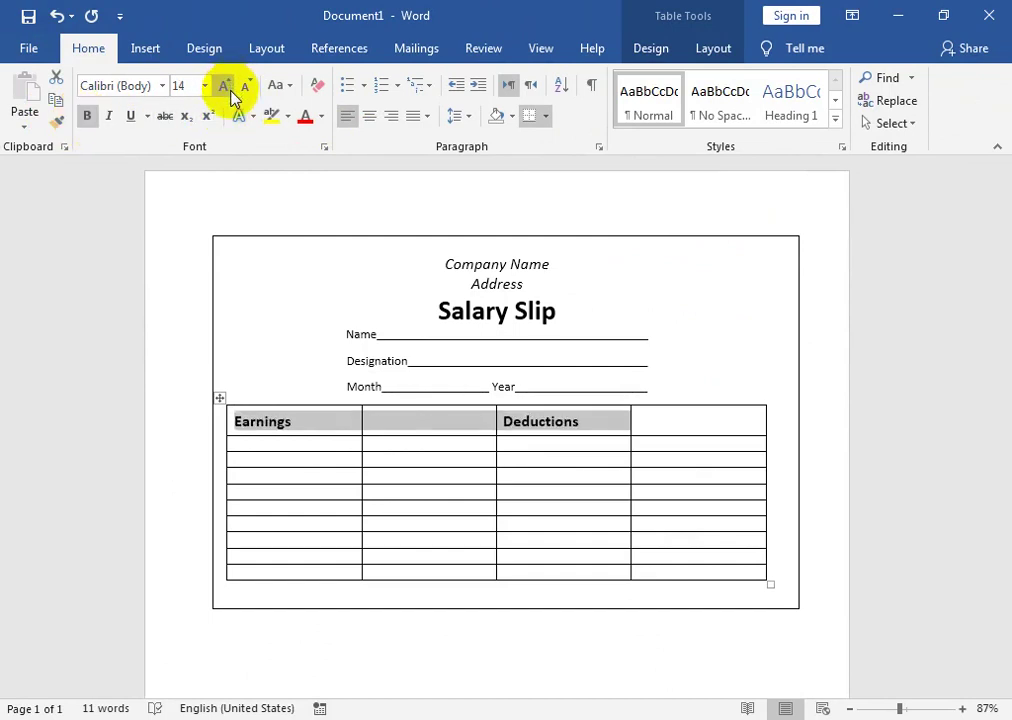
left_click(287, 116)
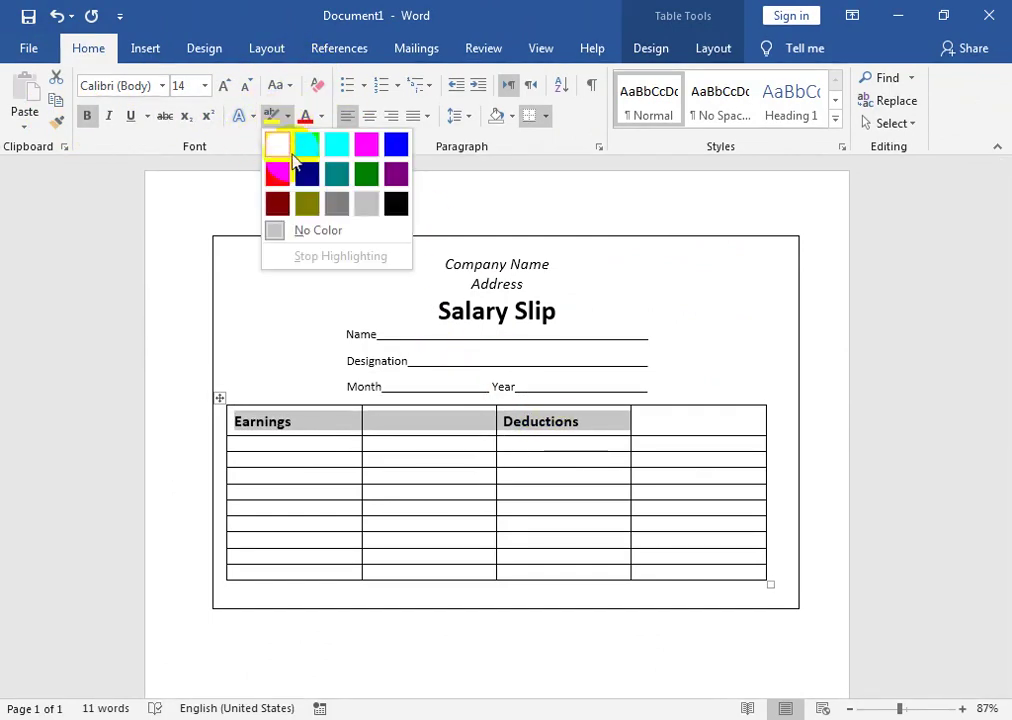
left_click(308, 106)
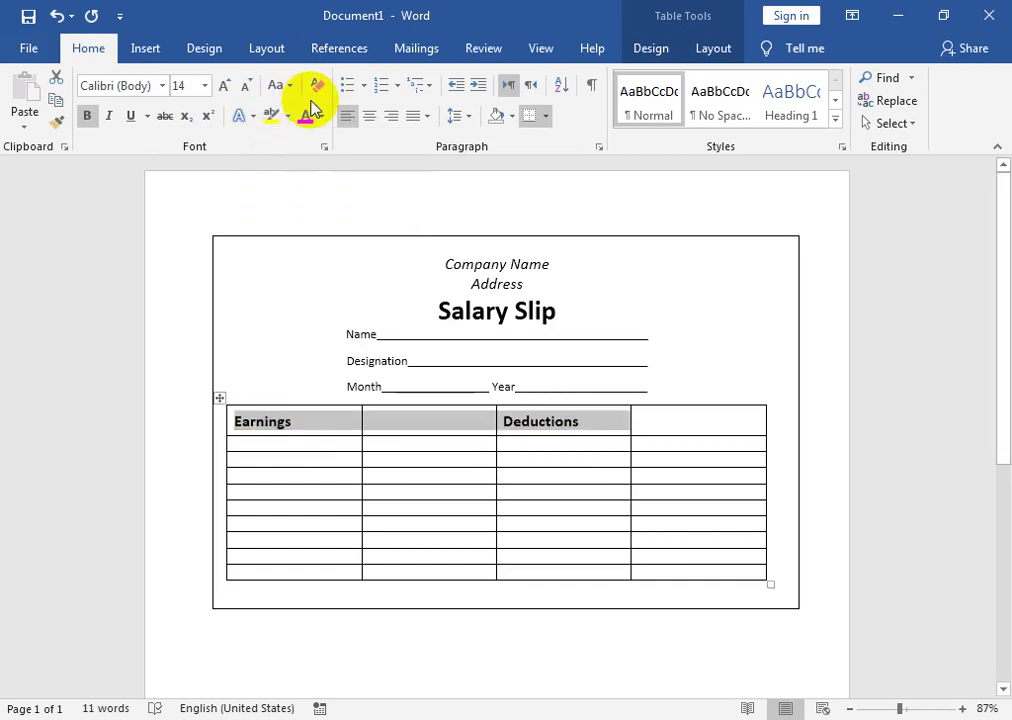
Step: Shade the header row cells black
left_click(650, 50)
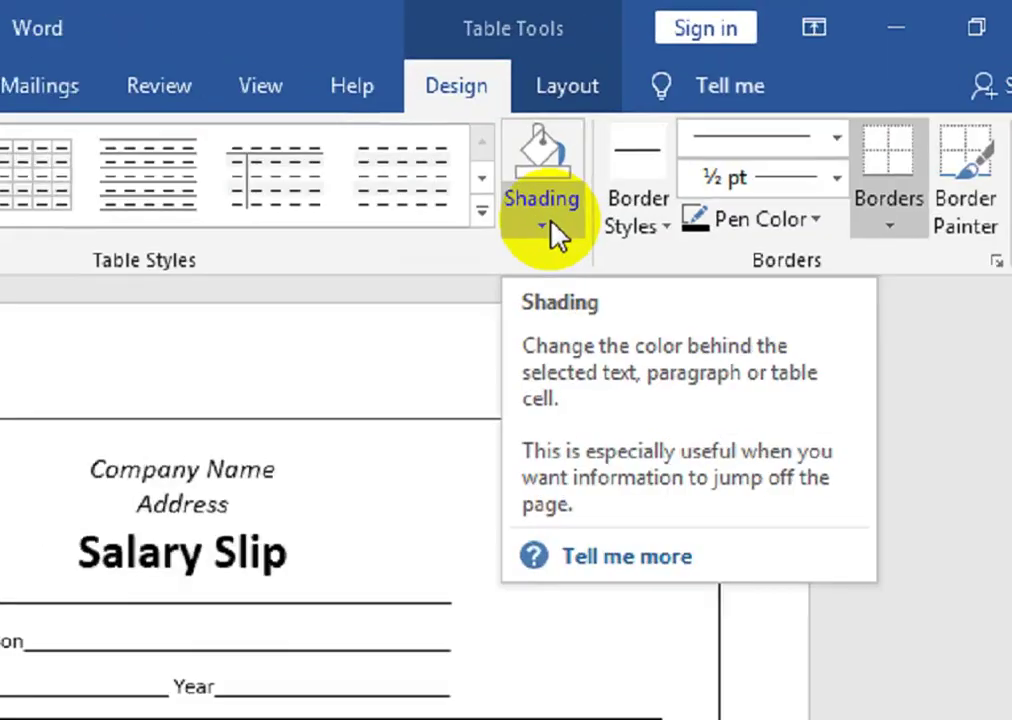
left_click(549, 224)
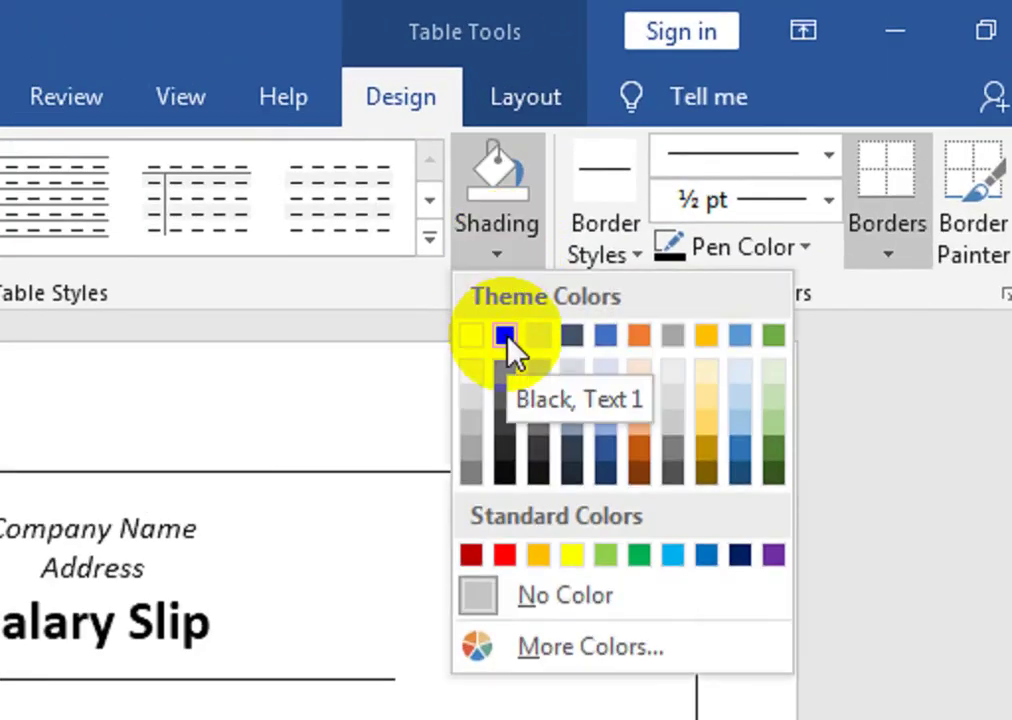
left_click(505, 336)
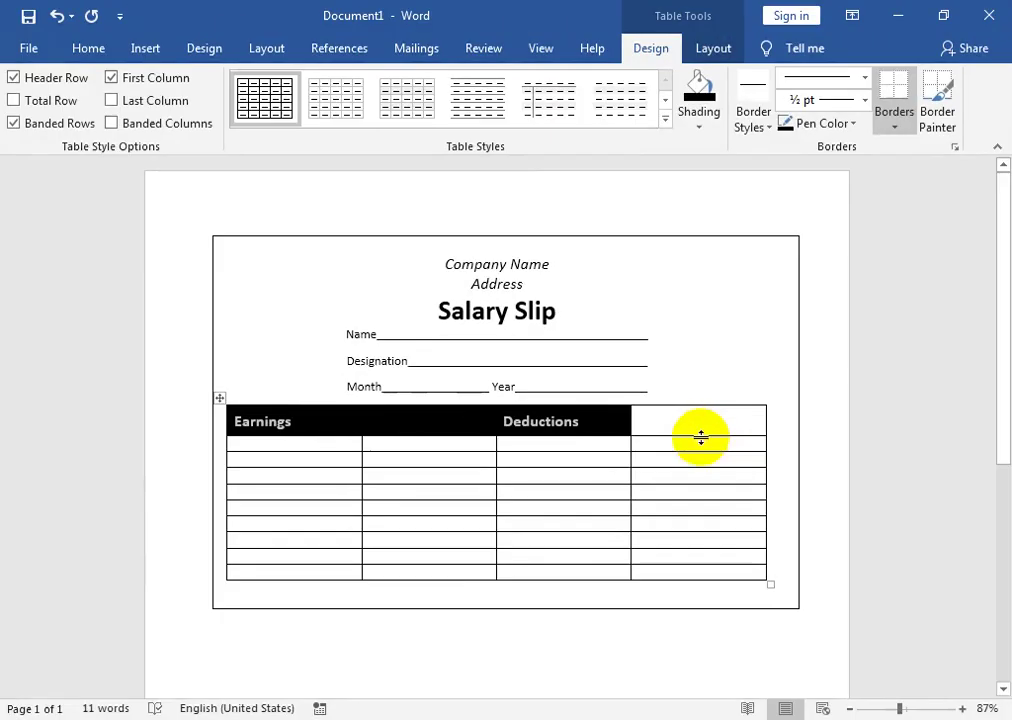
left_click(700, 412)
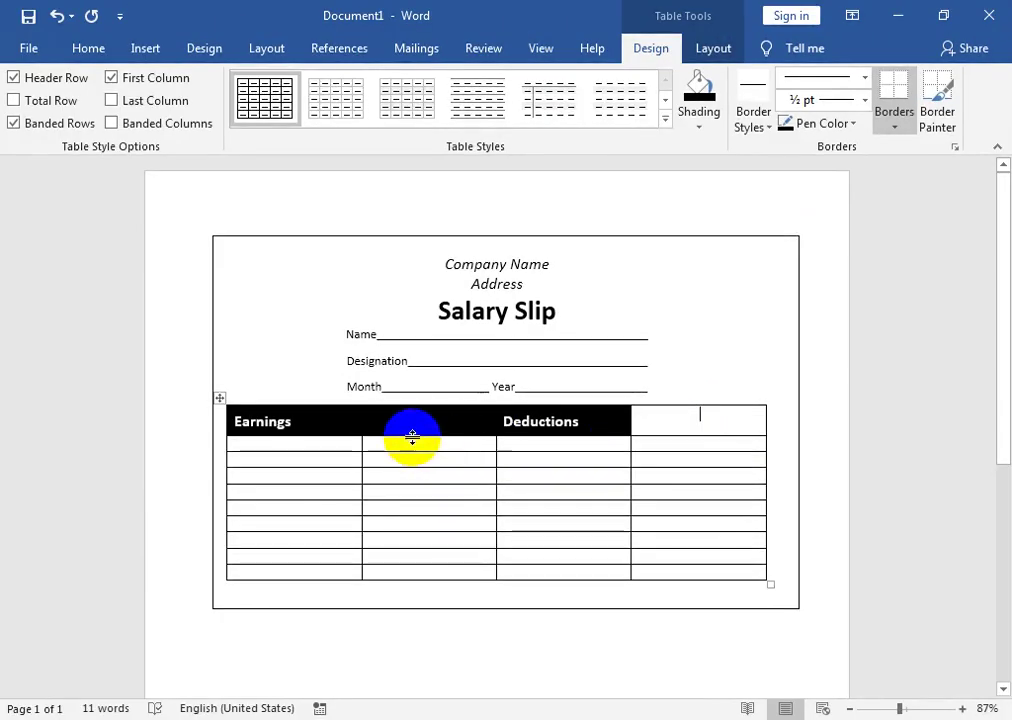
Step: Enter Basic, HRA and conveyance under Earnings, and Total Amount in the seventh row
left_click(253, 447)
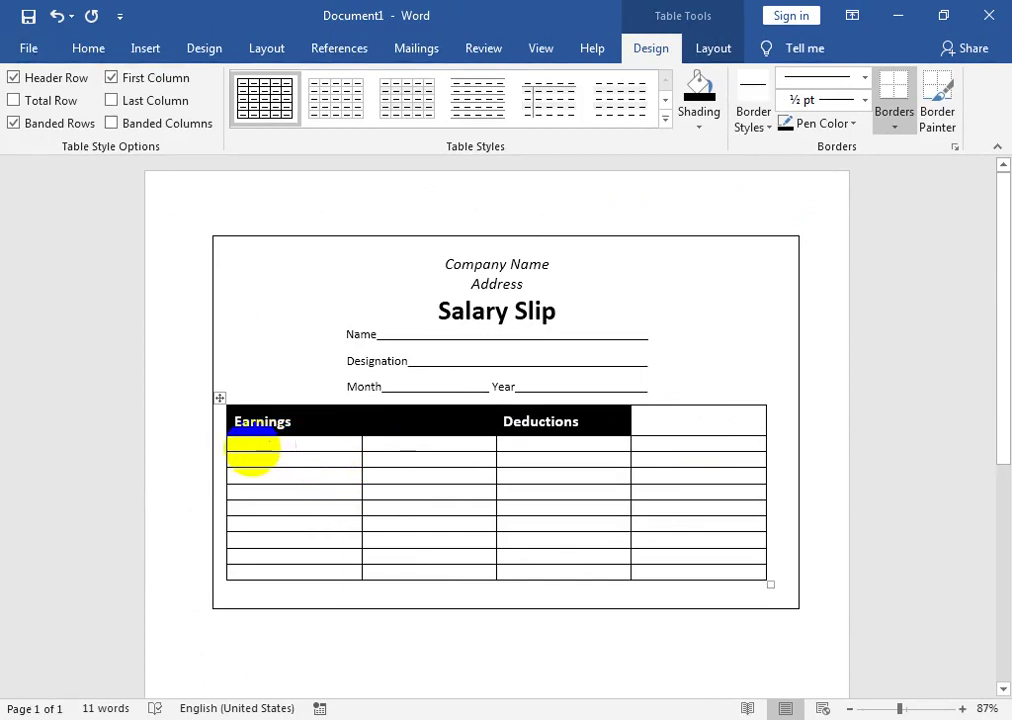
type("Ba")
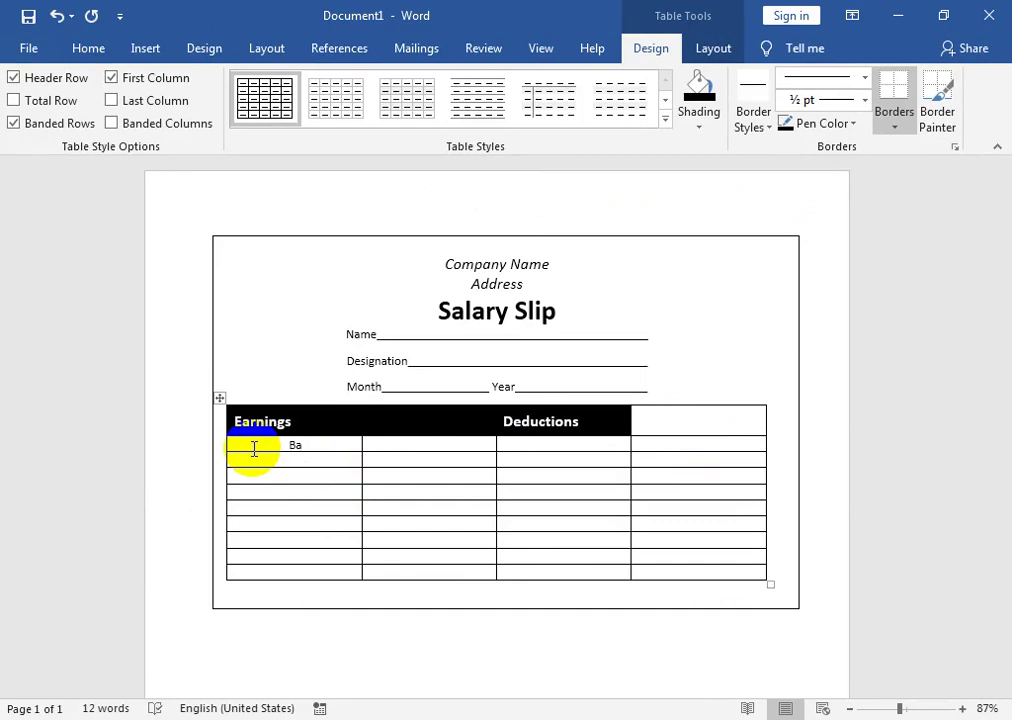
type("sic")
key("Down")
type("HRa")
key("BackSpace")
type("A")
type("cor")
type("veyance")
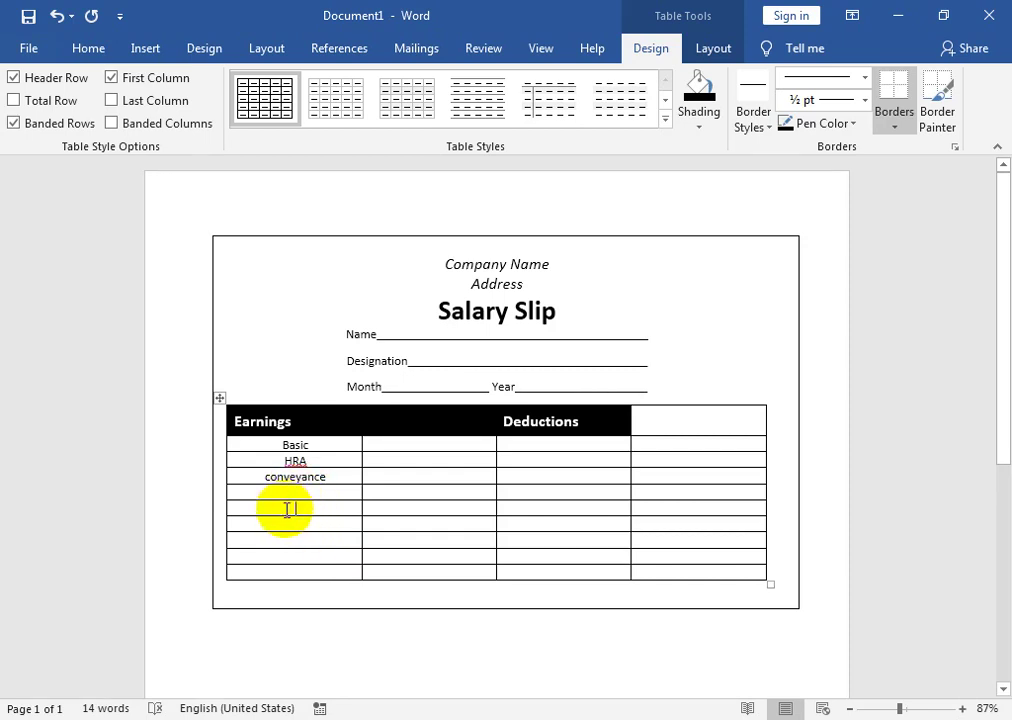
left_click(291, 529)
left_click(261, 545)
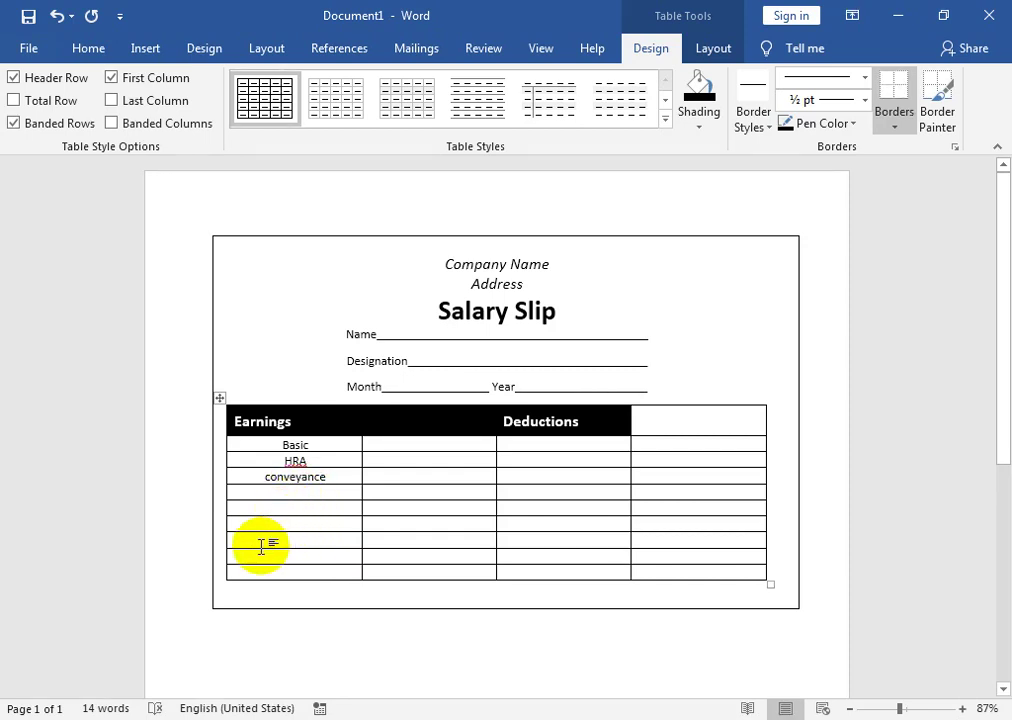
type("Total")
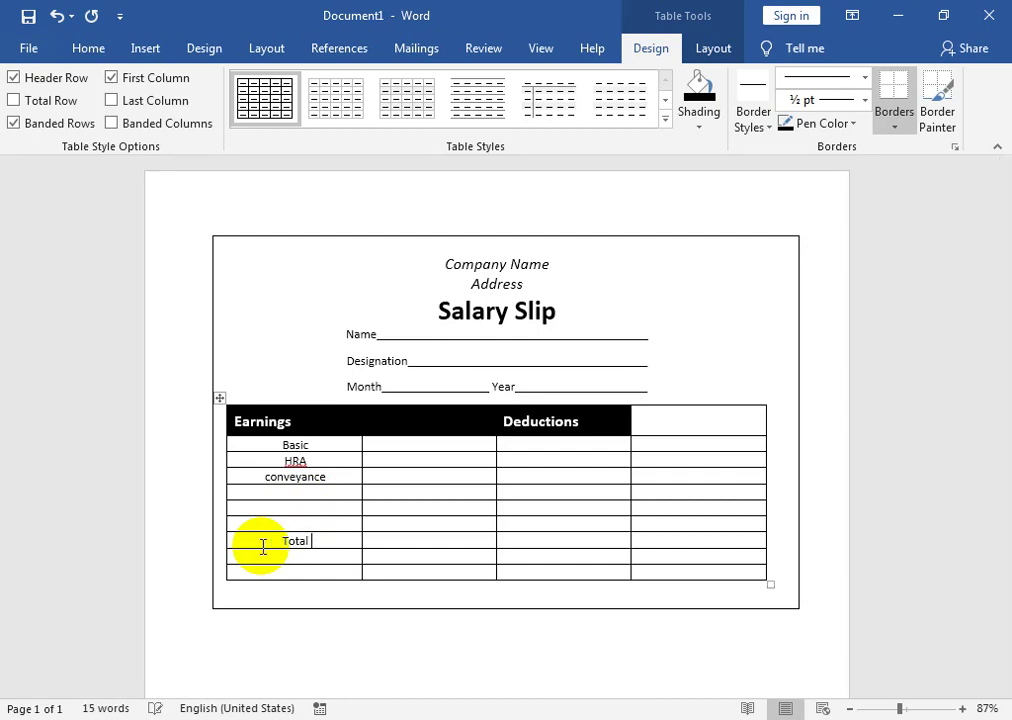
type(" Amount")
Step: Enter 20000 as the Basic amount and remove the extra blank line after it
left_click(389, 450)
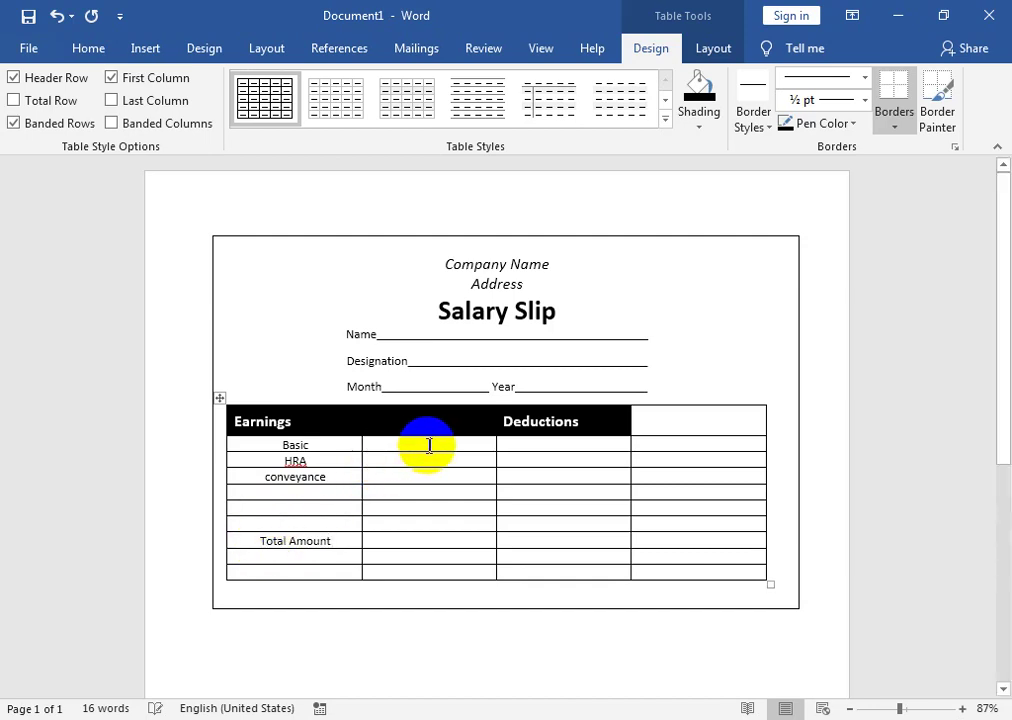
type("20000")
key("Return")
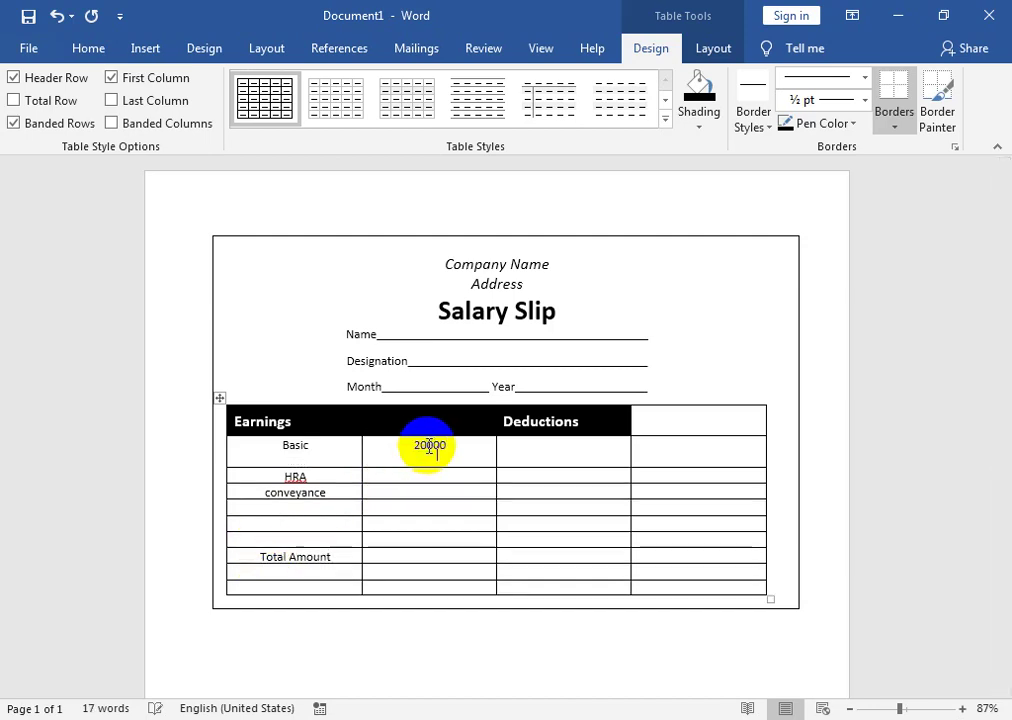
key("ctrl+z")
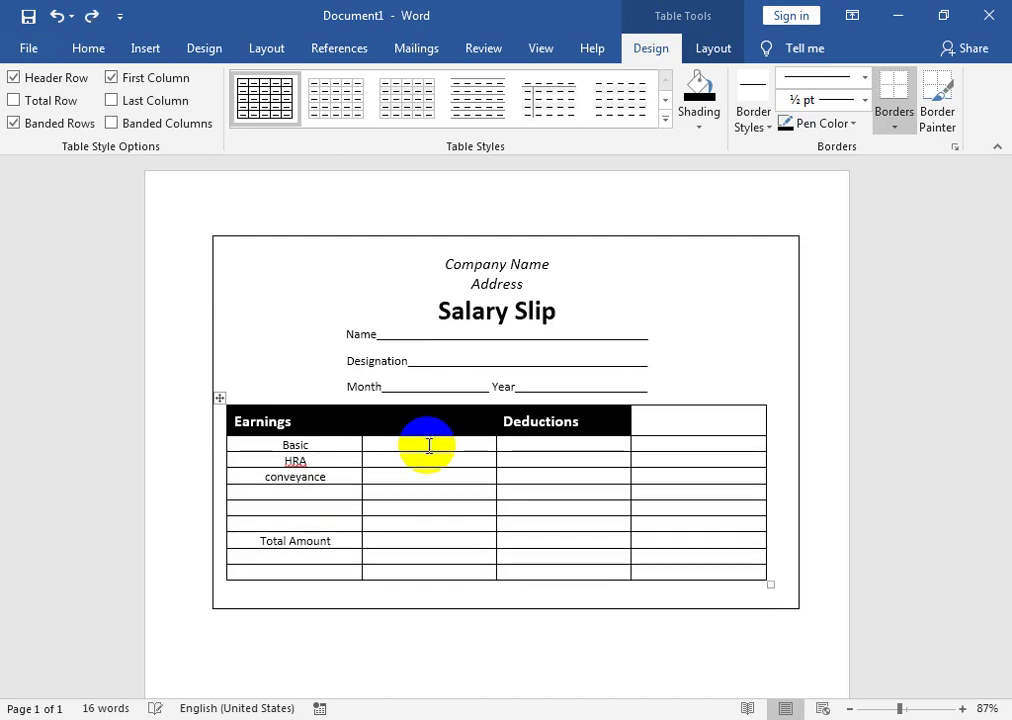
key("ctrl+y")
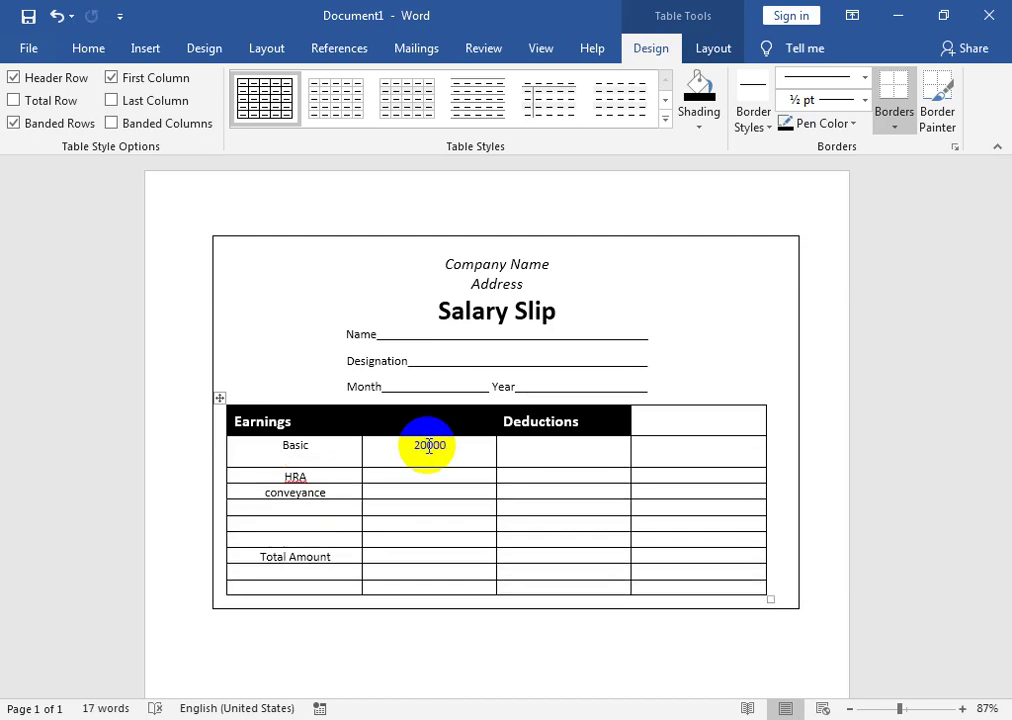
key("BackSpace")
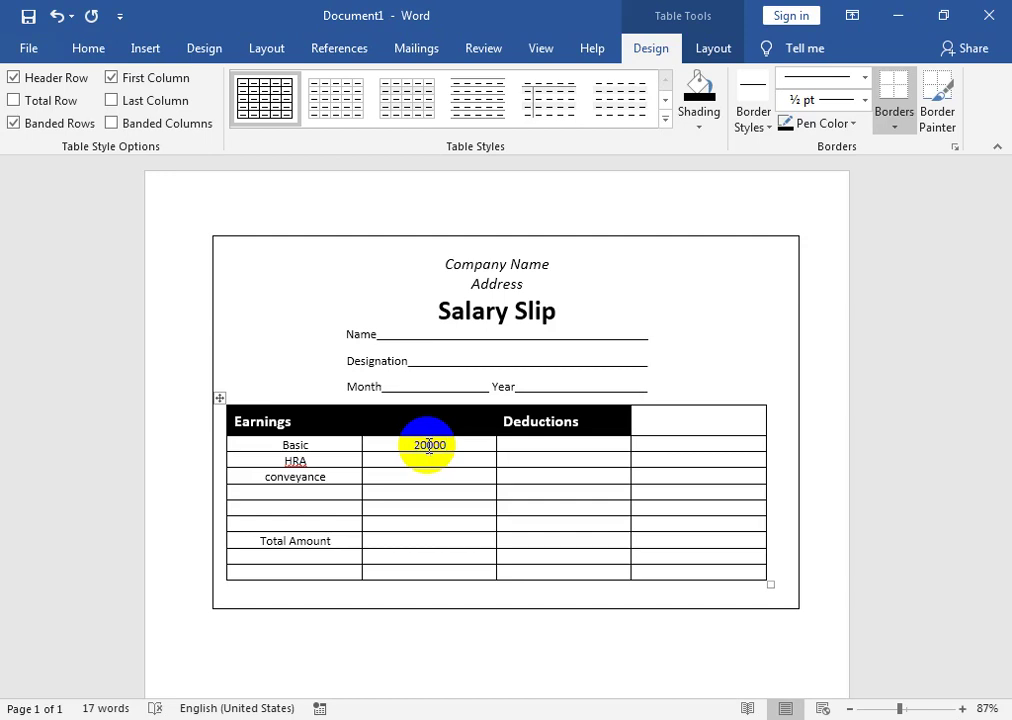
left_click(432, 460)
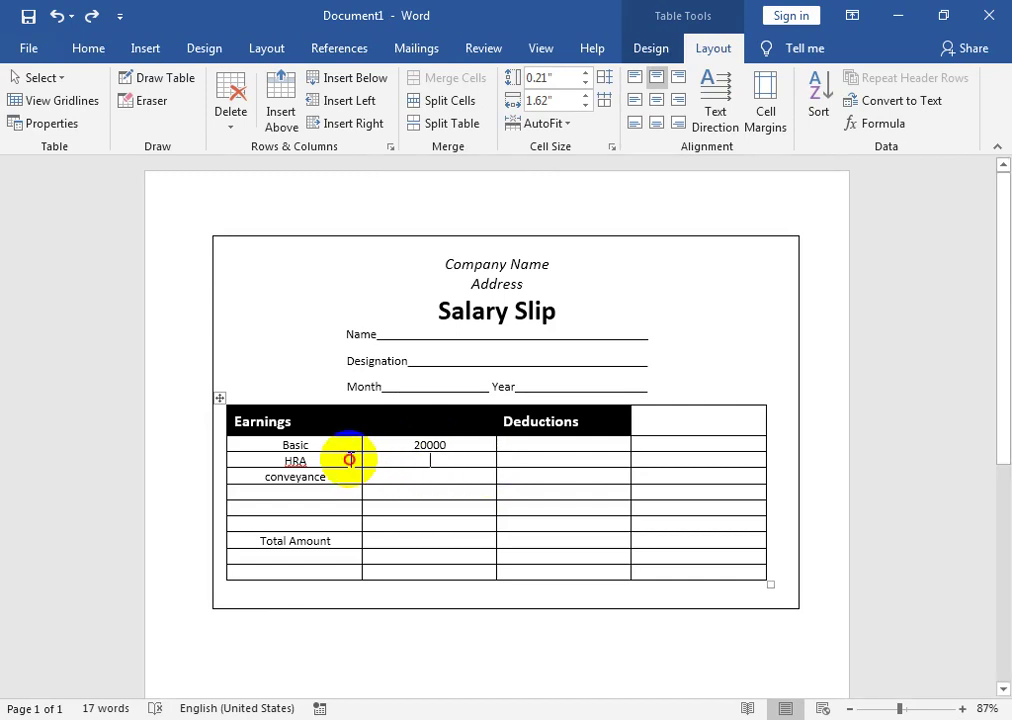
Step: Append 5% to the HRA label and 2% to the Conveyance label
type("5")
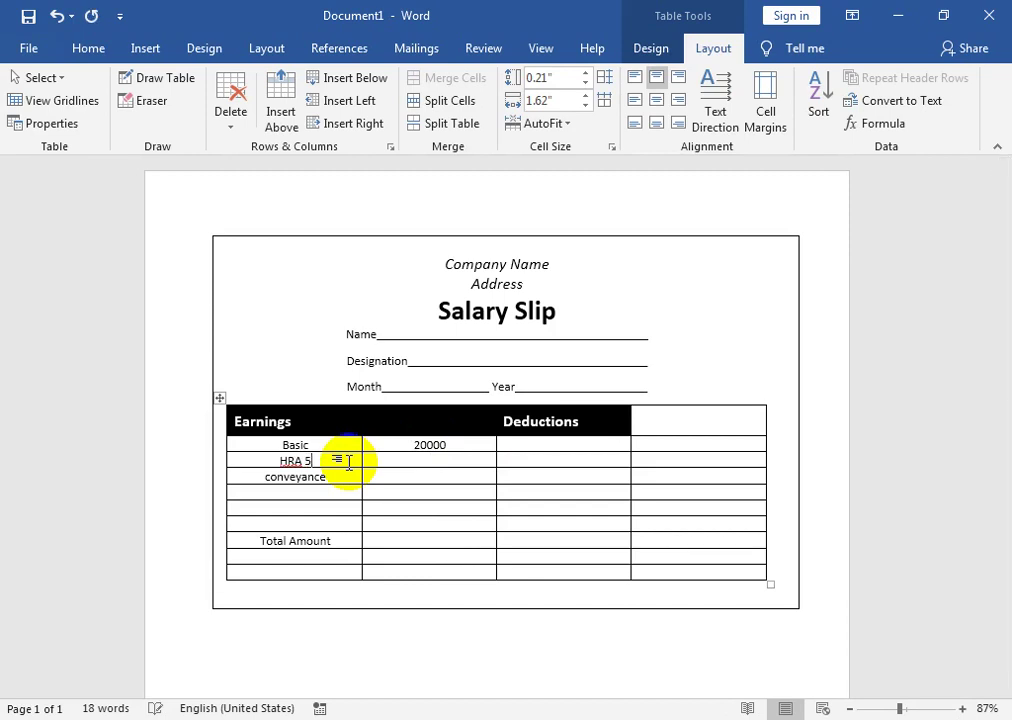
type("%")
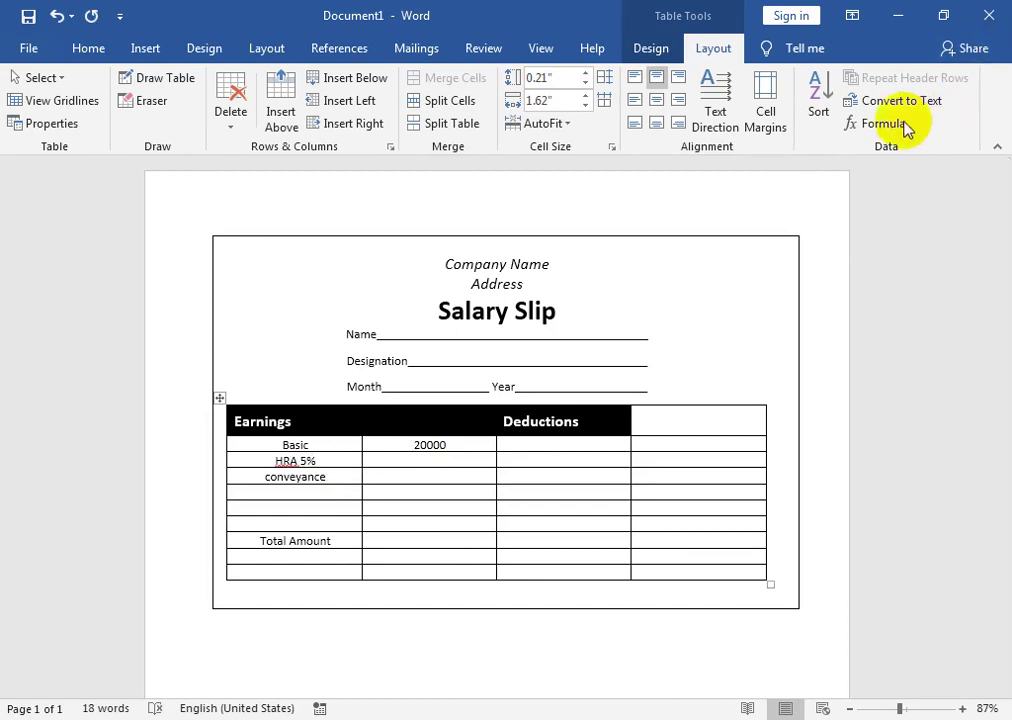
left_click(334, 441)
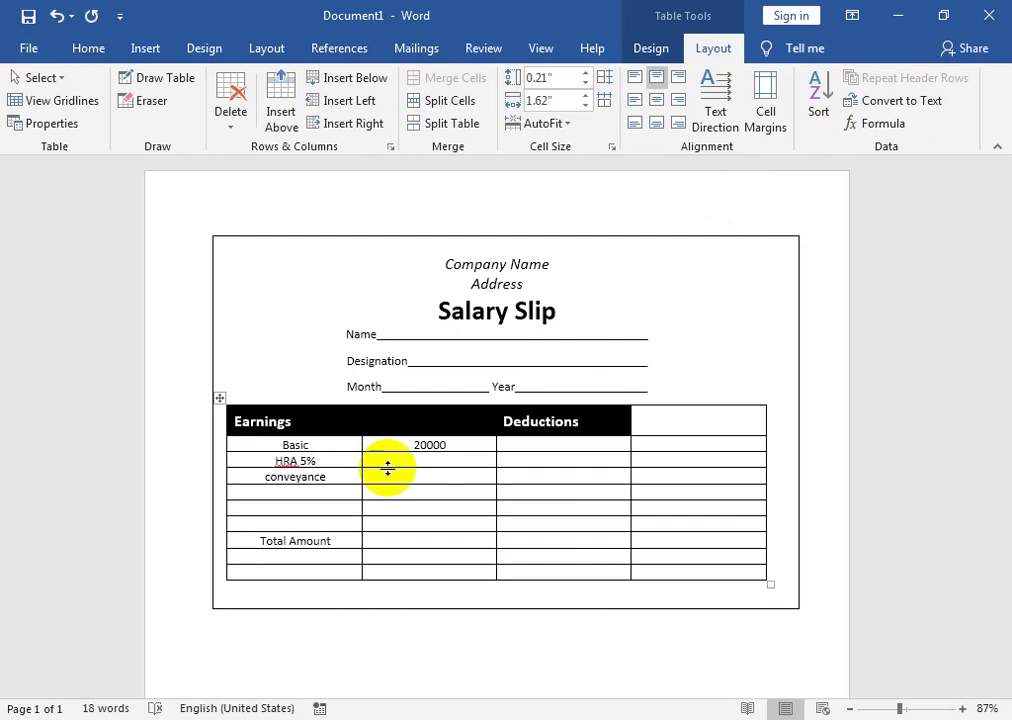
left_click(665, 47)
left_click(705, 50)
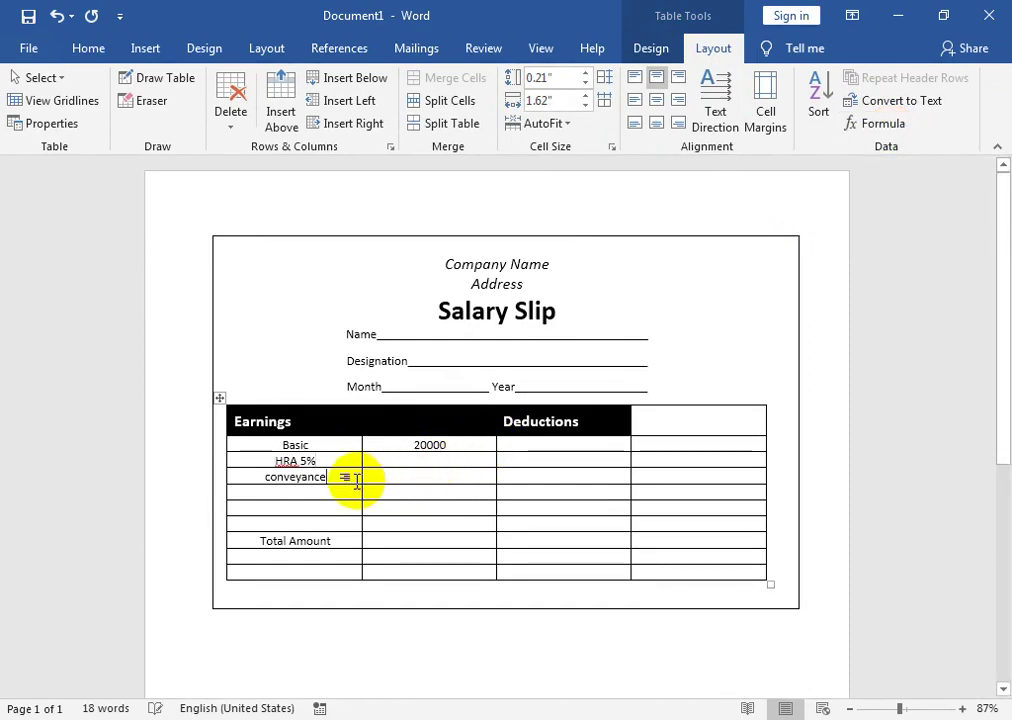
type("2%")
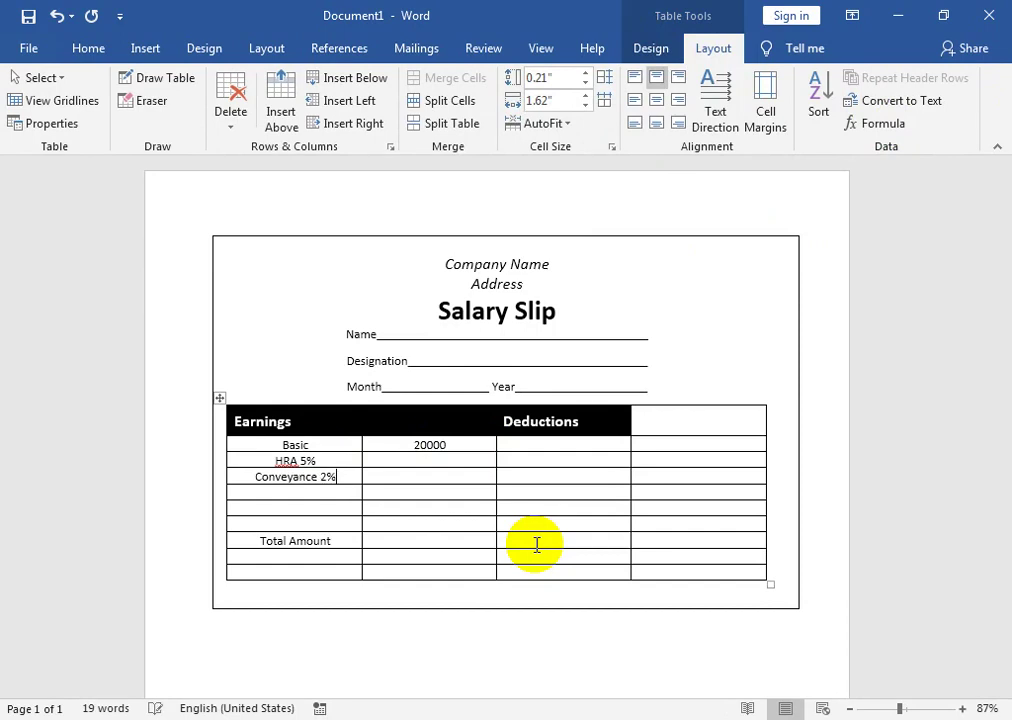
left_click(413, 476)
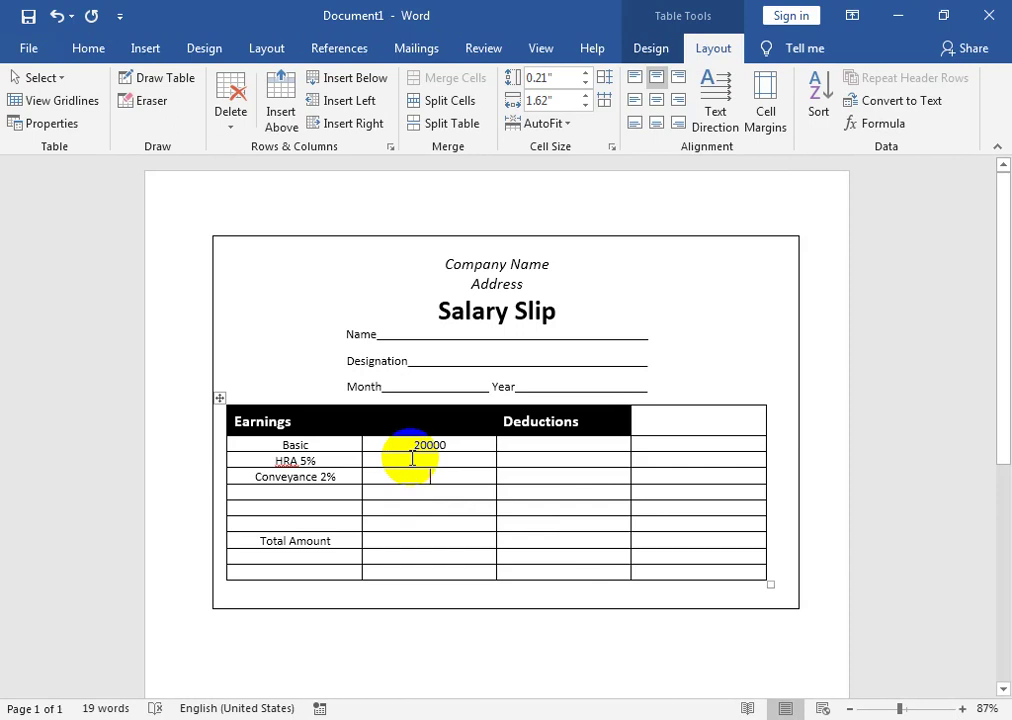
left_click(412, 458)
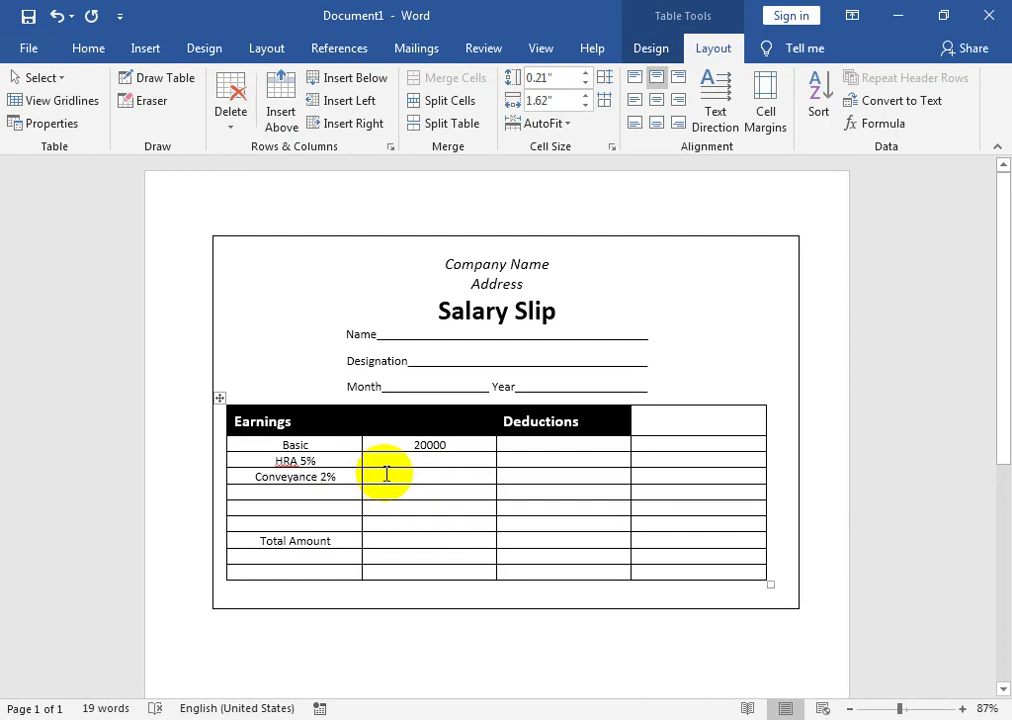
type("10")
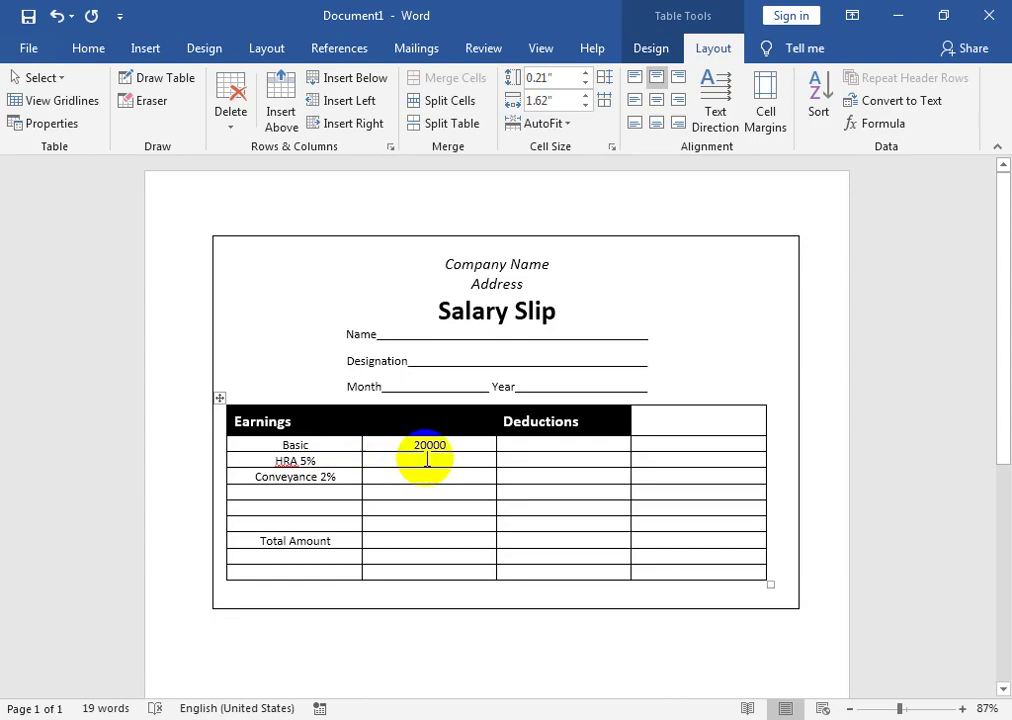
left_click(421, 460)
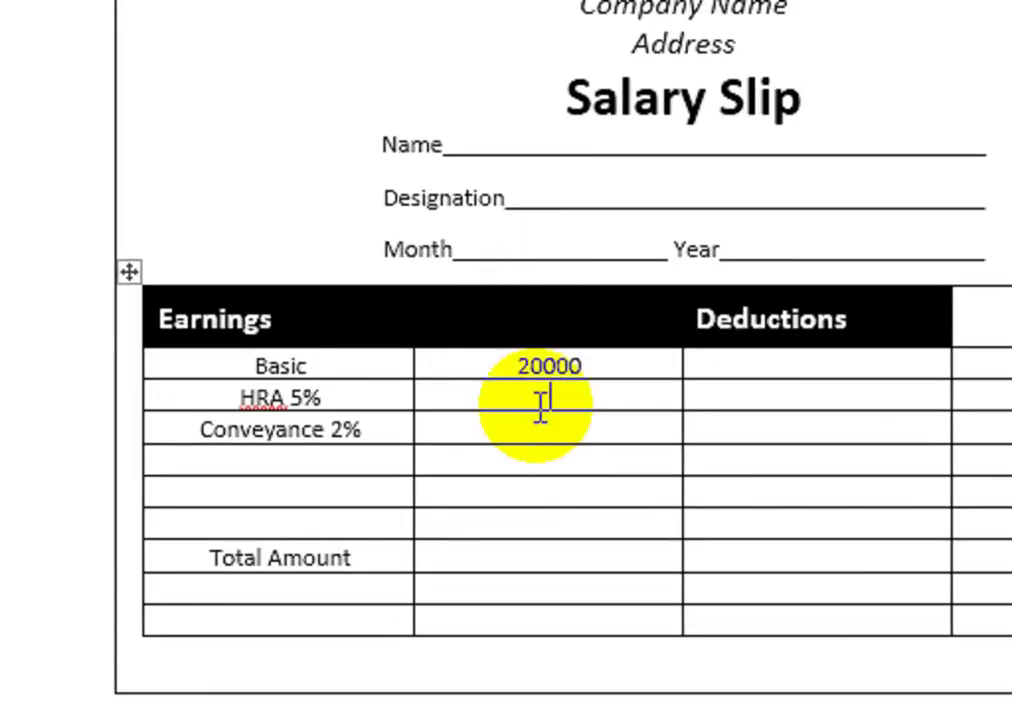
left_click(400, 331)
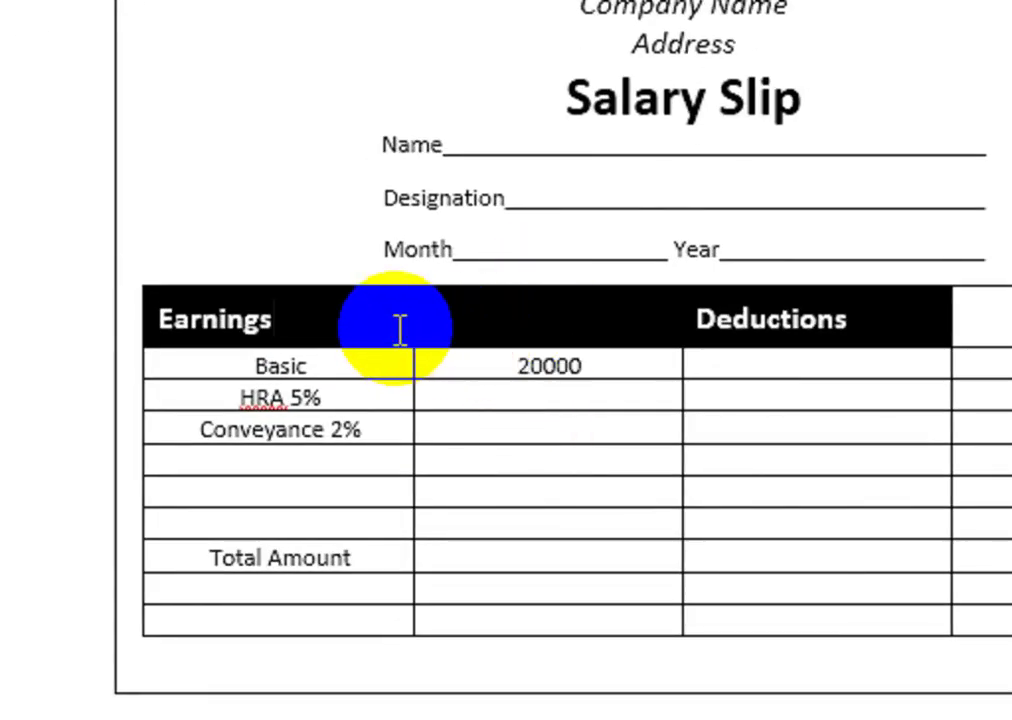
Step: Label the header cells Earnings A1, B2, Deductions C3 and D4
type("A")
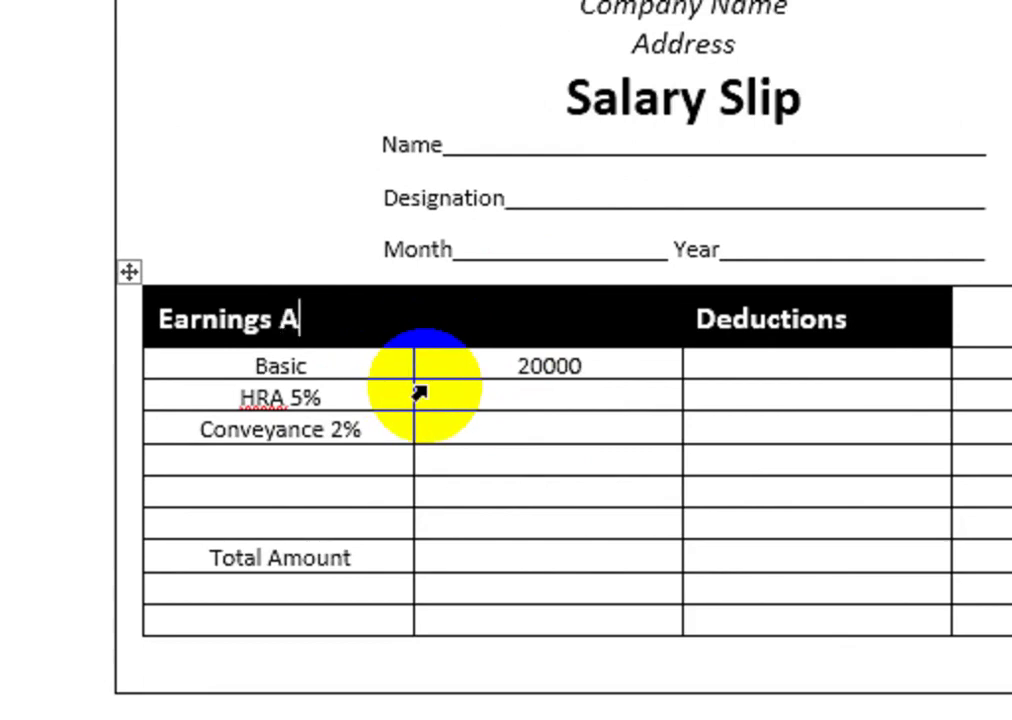
type("!")
key("BackSpace")
type("1")
left_click(558, 330)
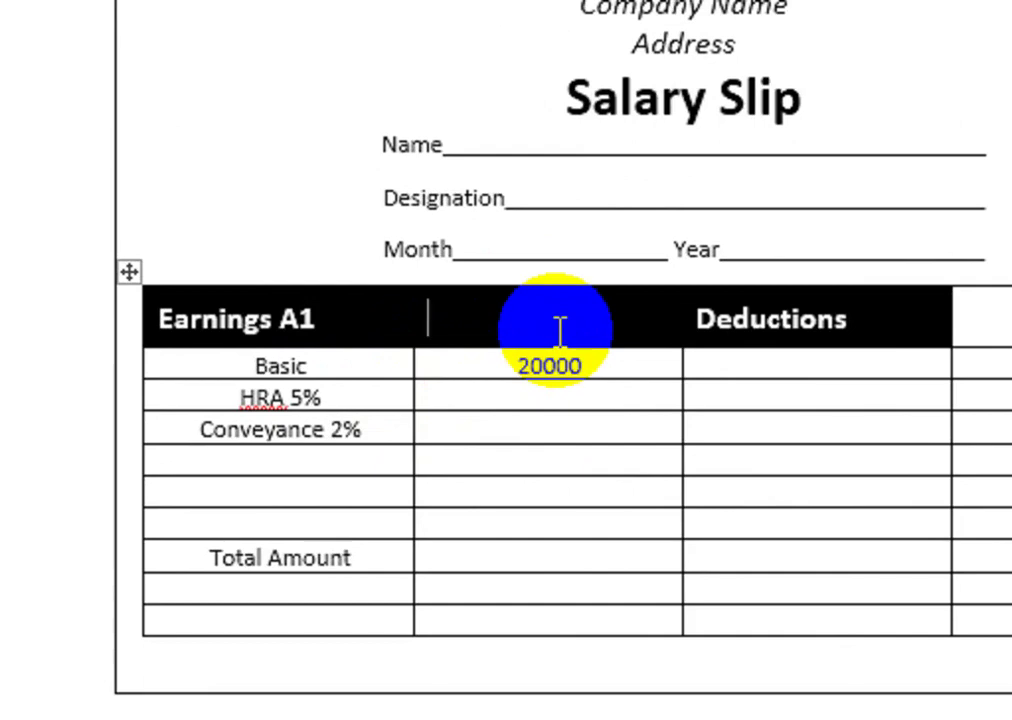
type("b")
key("BackSpace")
type("B@")
key("BackSpace")
type("2")
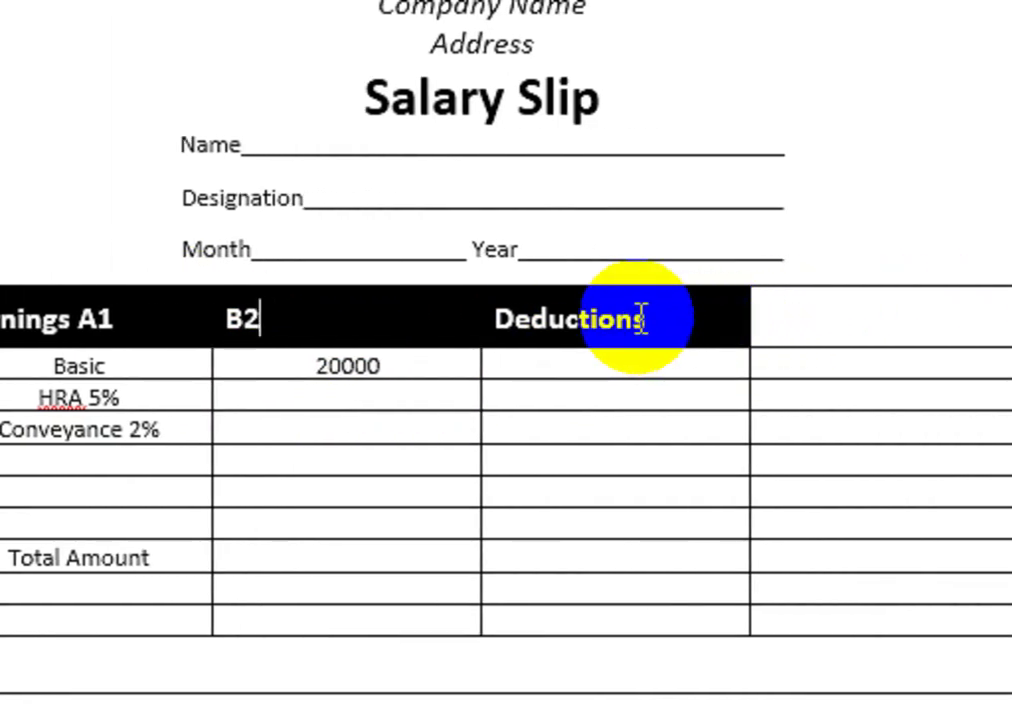
left_click(699, 323)
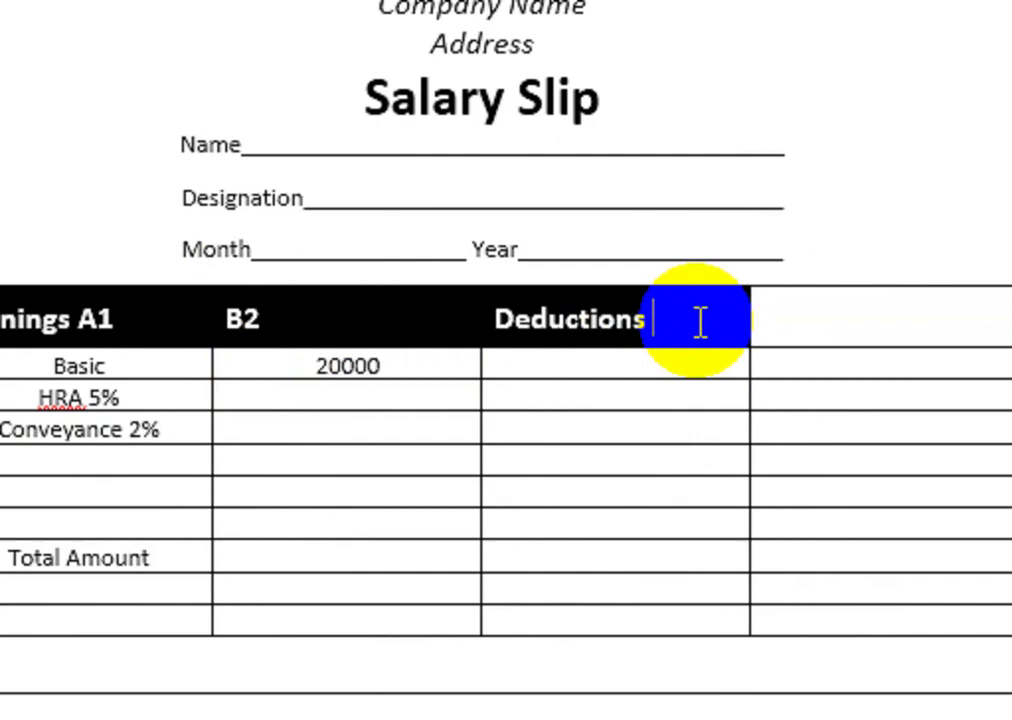
type("C3")
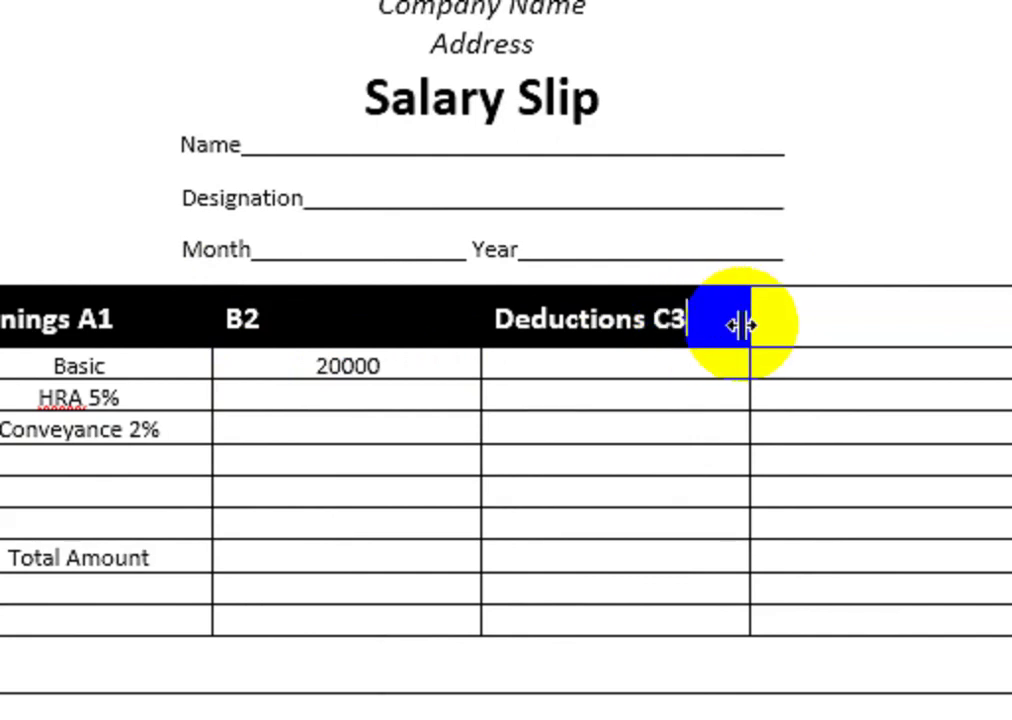
left_click(763, 325)
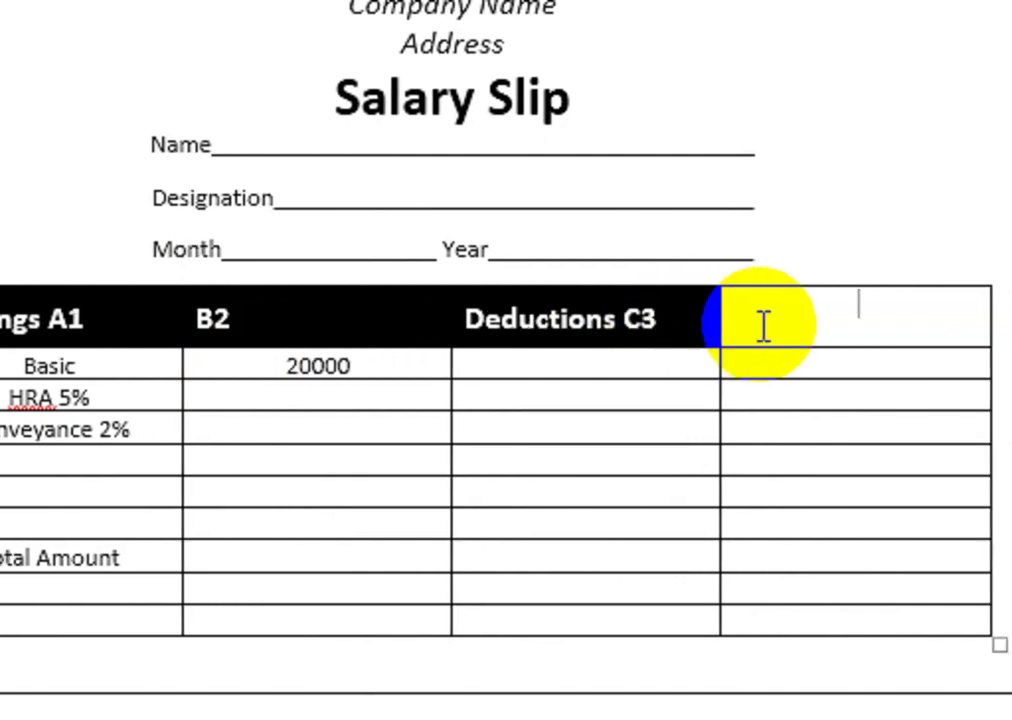
type("D4")
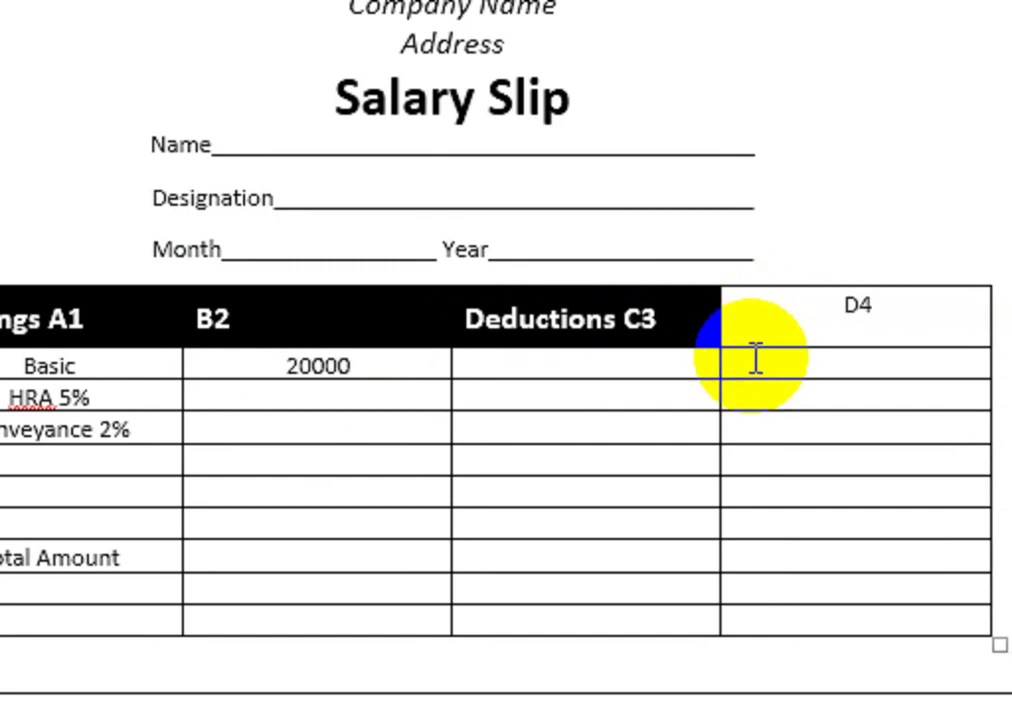
Step: Correct the header labels to D1, Deductions C1 and B1
key("BackSpace")
type("1")
left_click(666, 317)
key("BackSpace")
type("1")
left_click(312, 316)
key("BackSpace")
type("1")
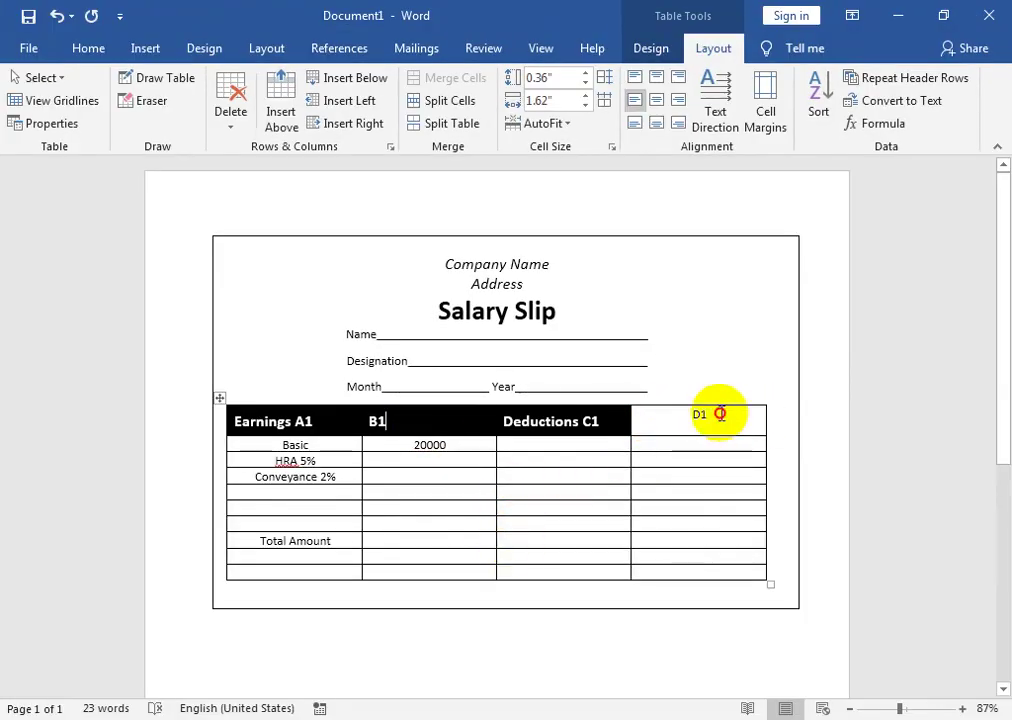
Step: Align the whole header row's labels center-left
left_click_drag(720, 414, 260, 429)
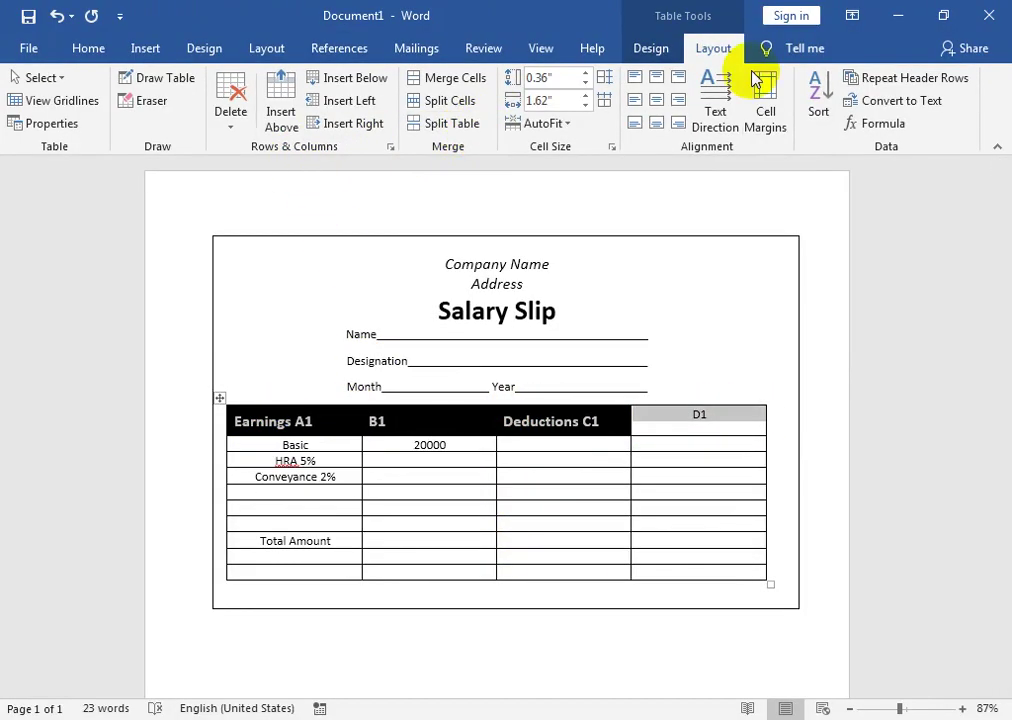
left_click(656, 100)
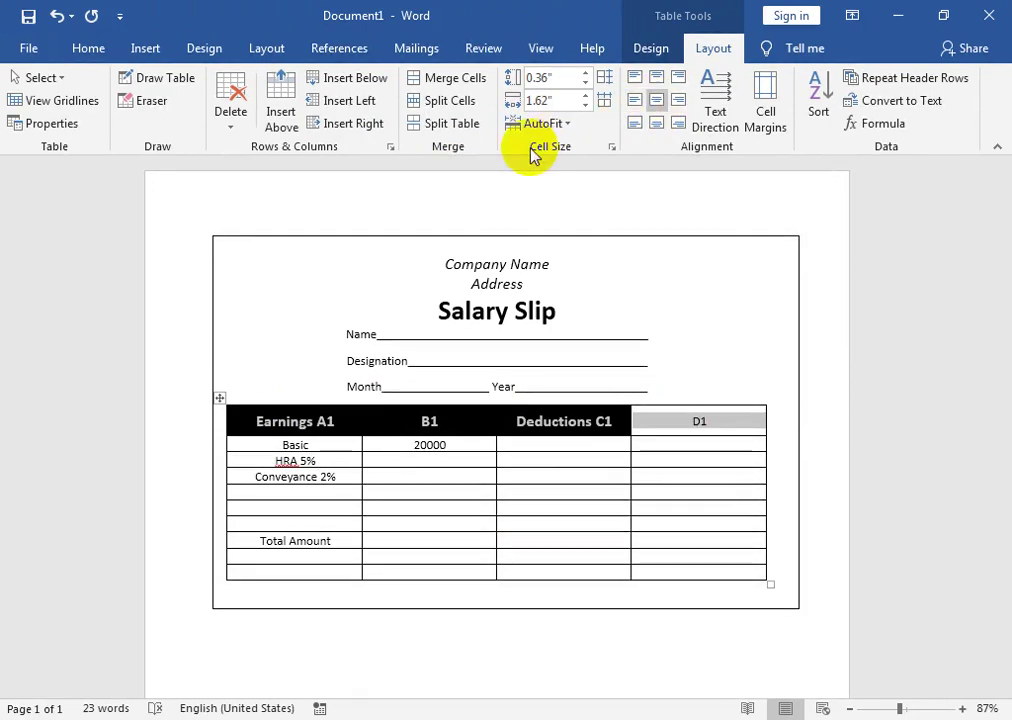
left_click(634, 100)
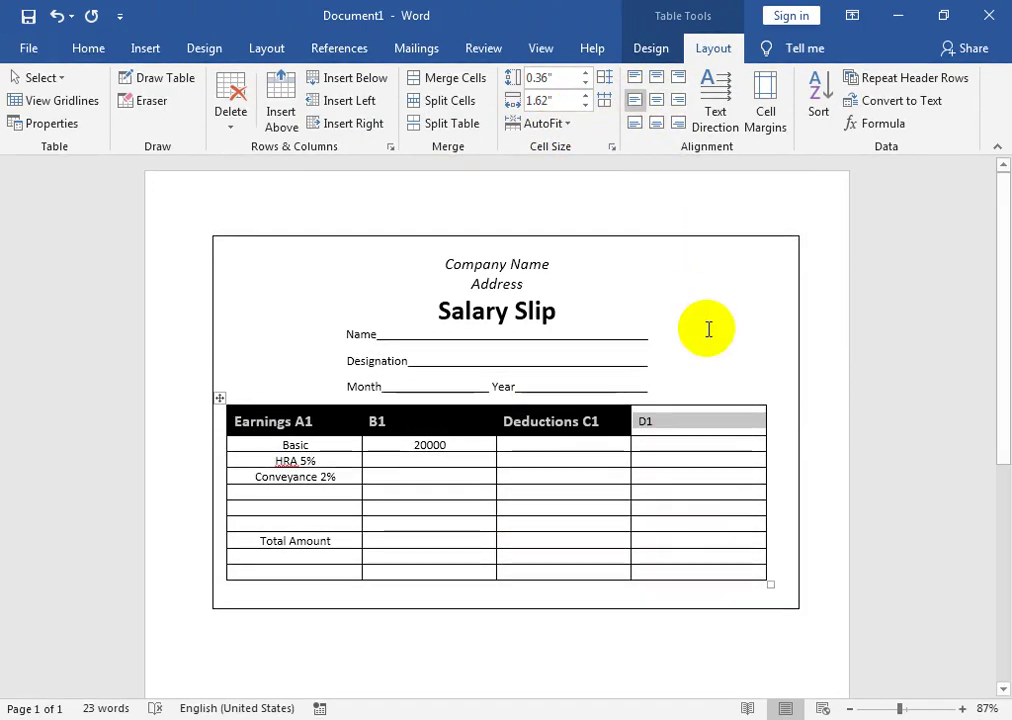
Step: Calculate the HRA 5% amount with the formula =B2*5/100, giving 1000
left_click_drag(655, 420, 634, 421)
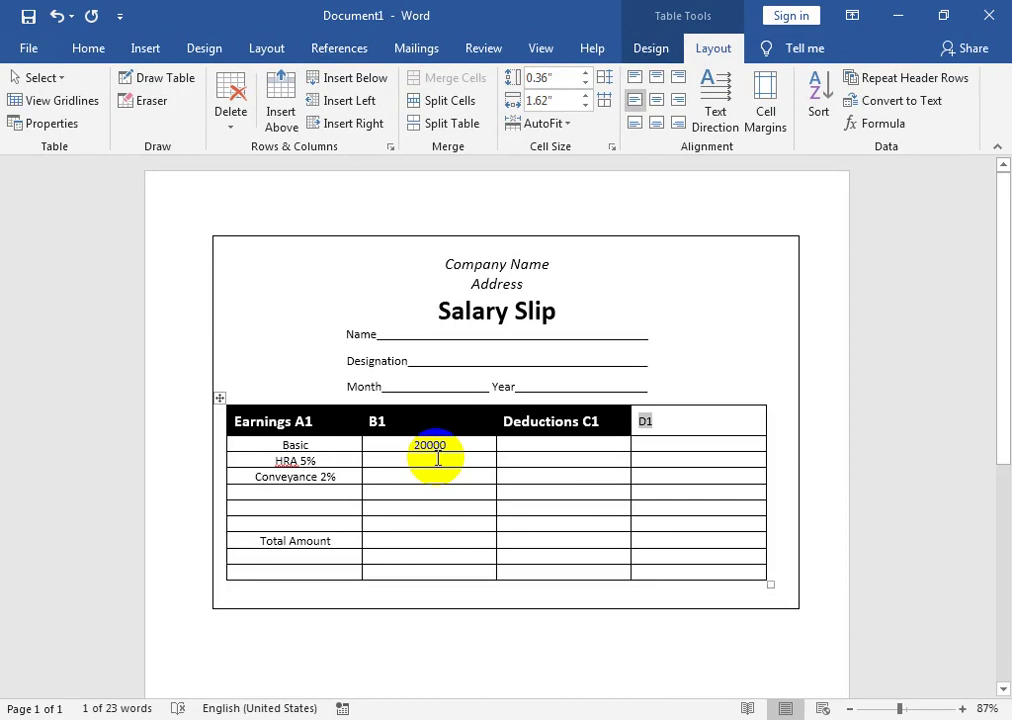
left_click(437, 460)
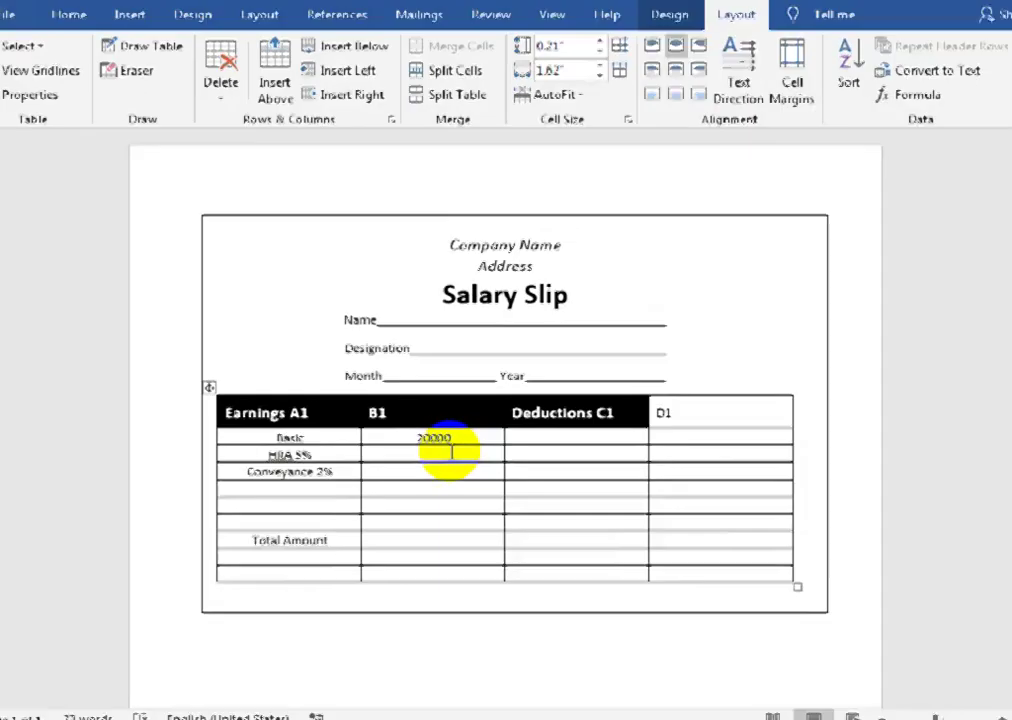
left_click(881, 124)
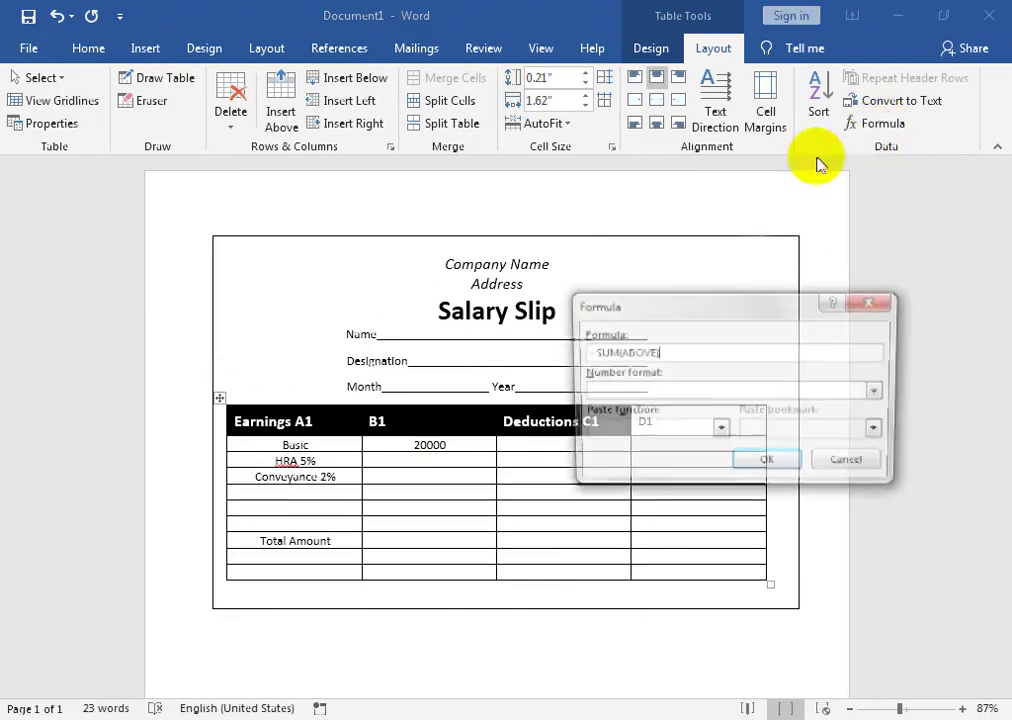
left_click_drag(671, 352, 596, 352)
left_click(605, 356)
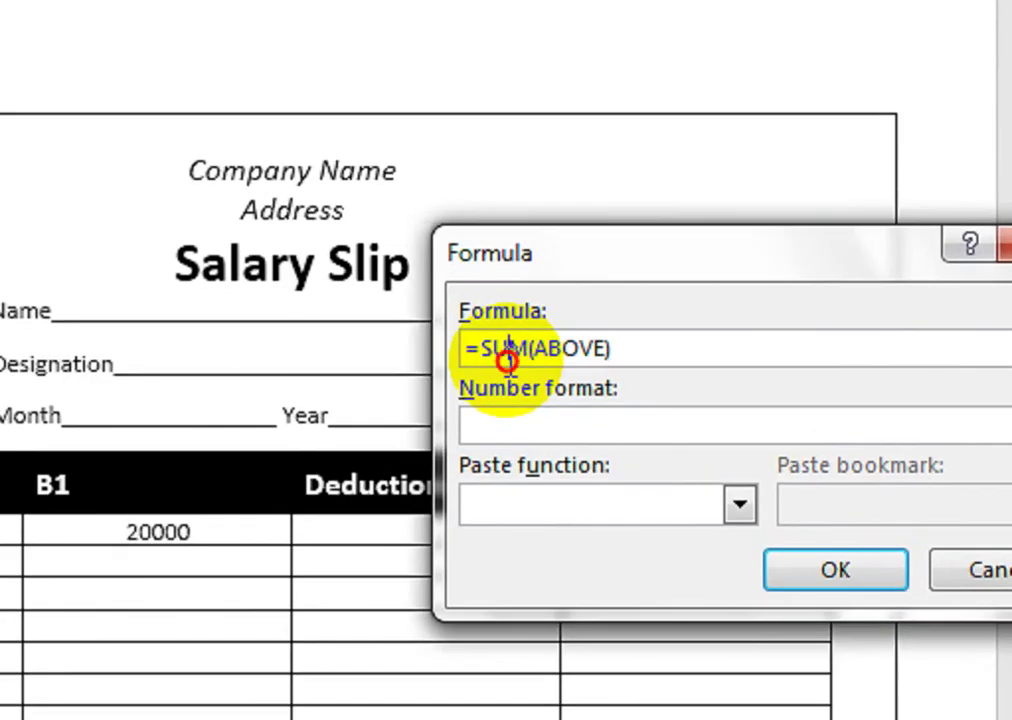
left_click_drag(684, 348, 481, 350)
key("BackSpace")
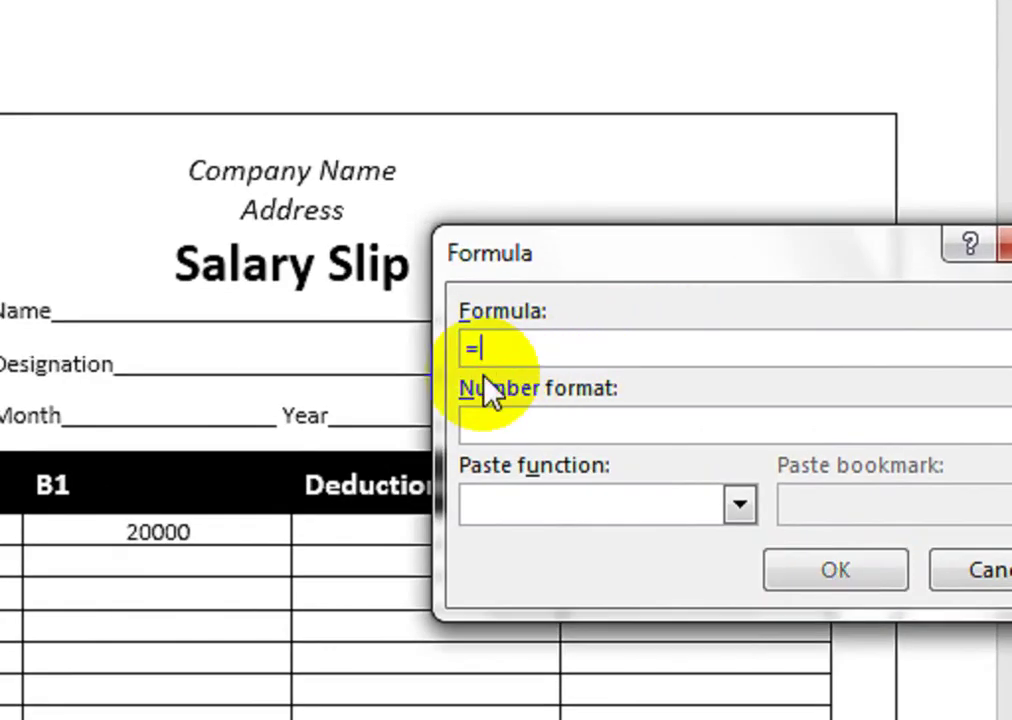
type("B2*5/100")
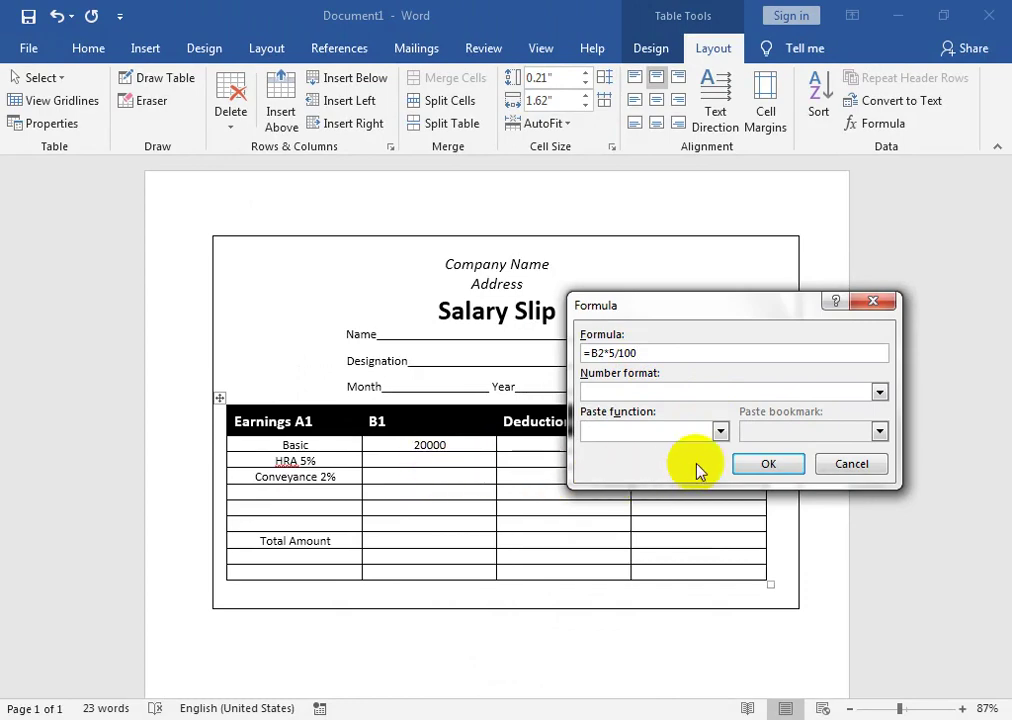
left_click(748, 466)
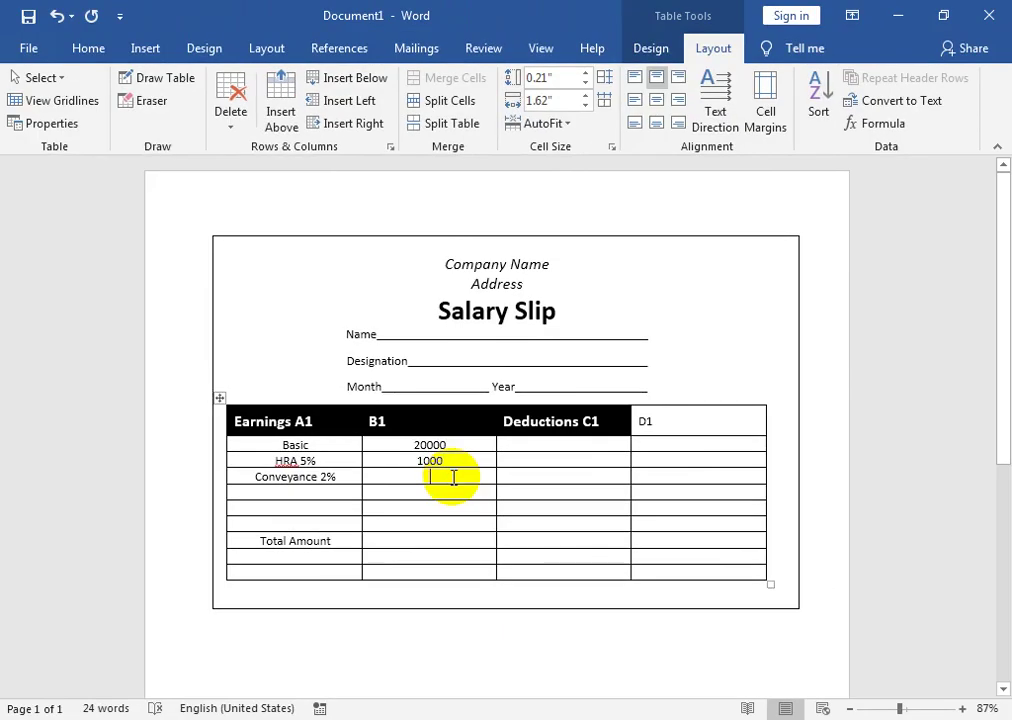
Step: Calculate the Conveyance 2% amount with the formula =B2*2/100, giving 400
left_click(453, 477)
left_click(914, 122)
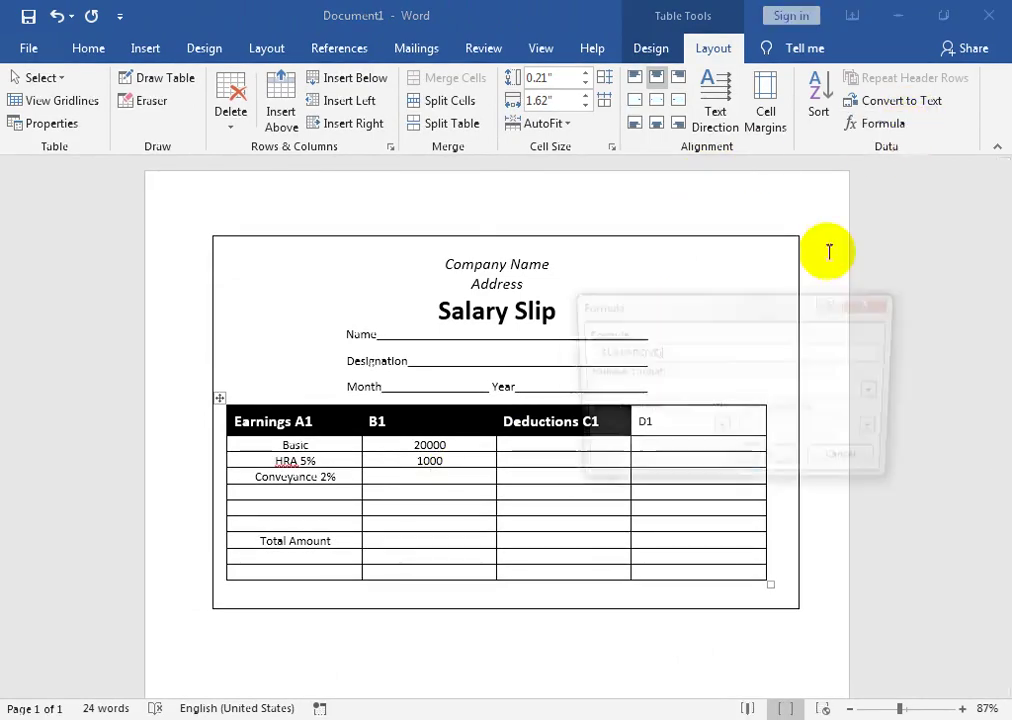
left_click_drag(657, 353, 597, 352)
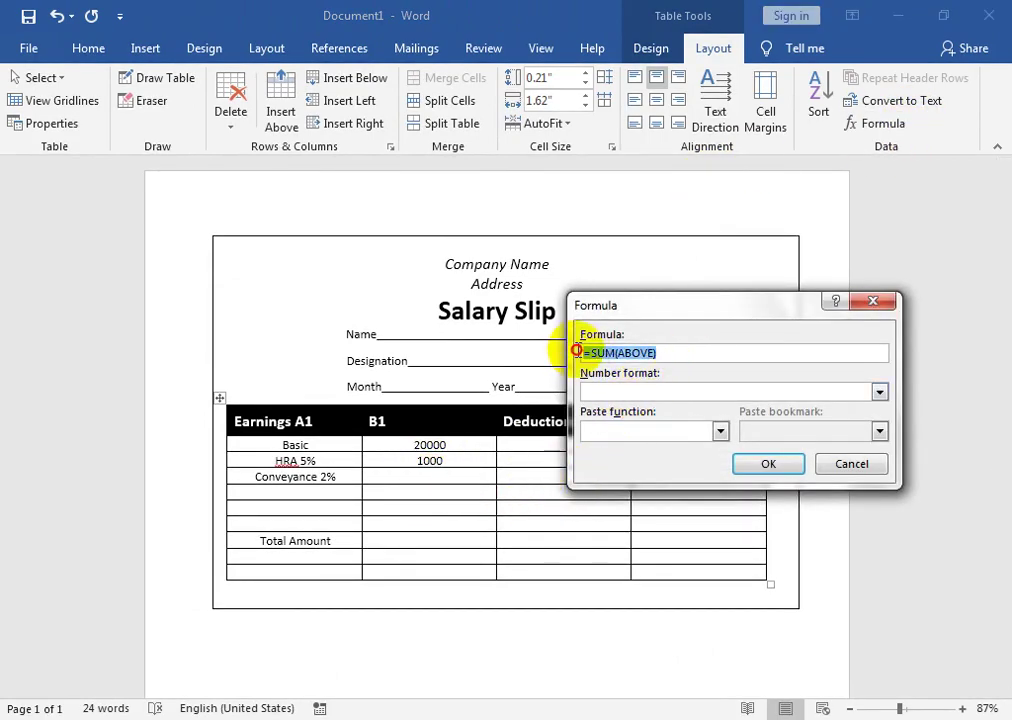
key("BackSpace")
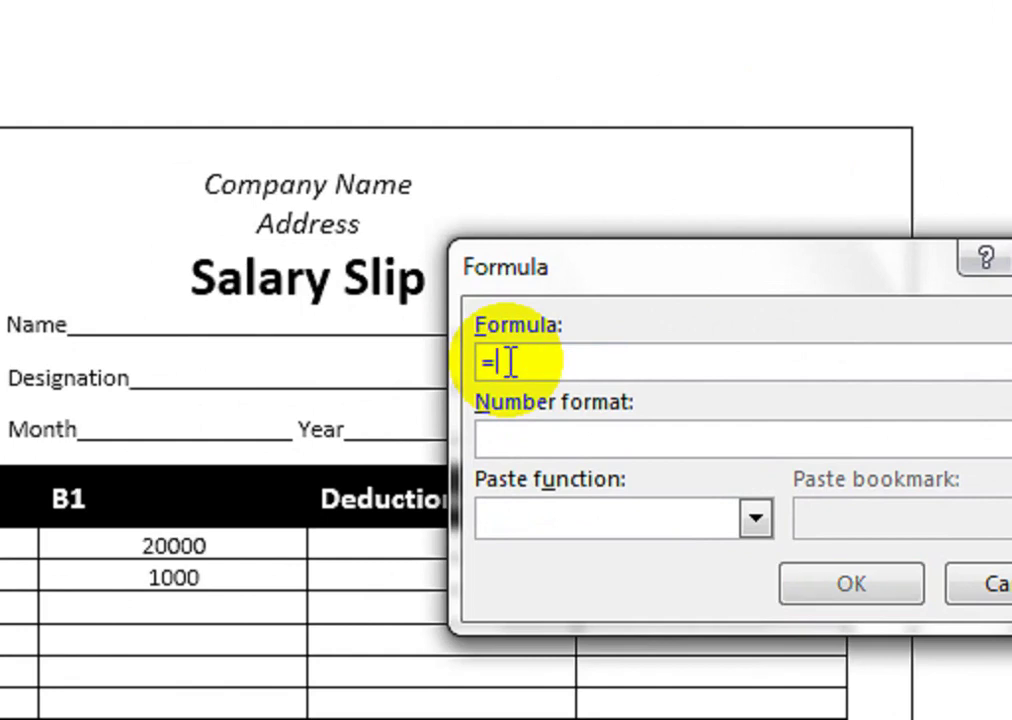
type("B2")
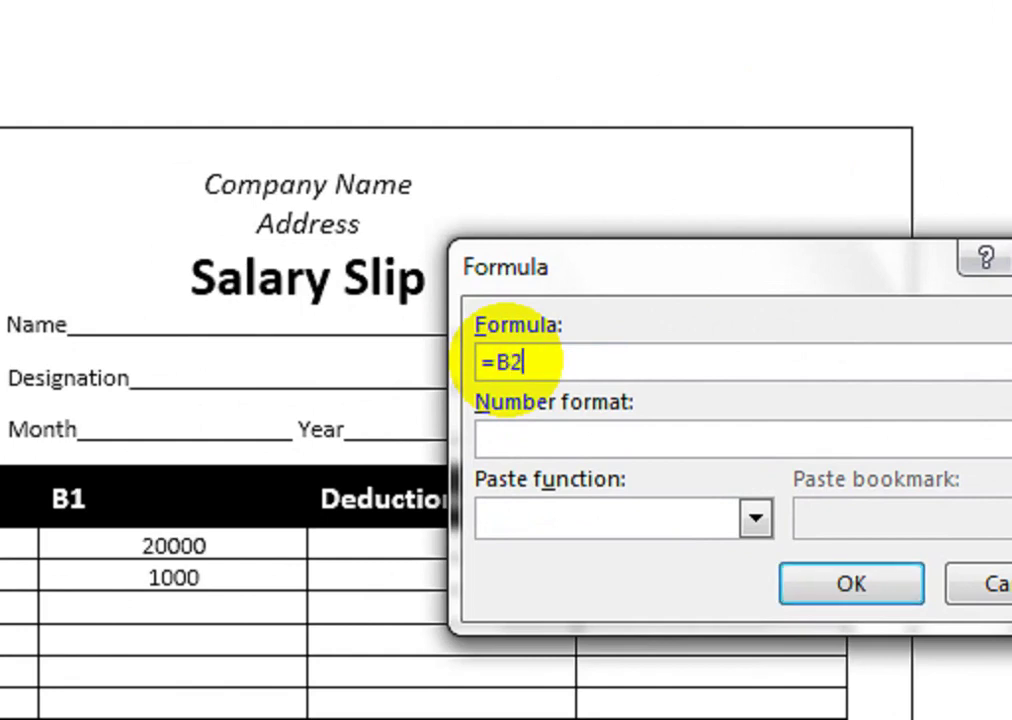
type("*2/1")
type("00")
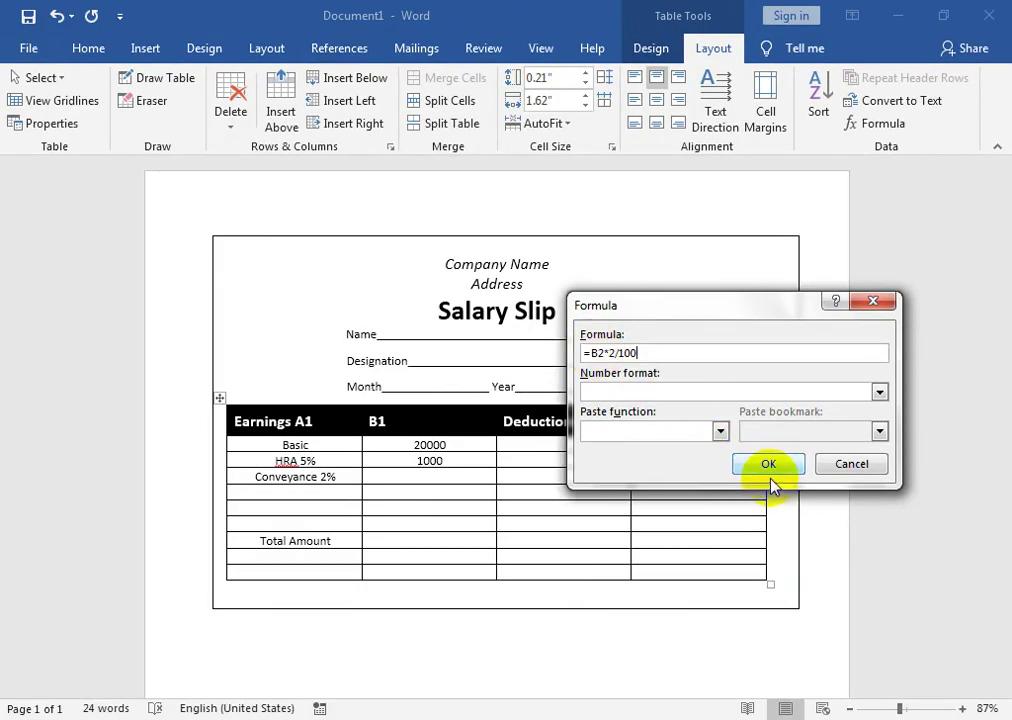
left_click(768, 465)
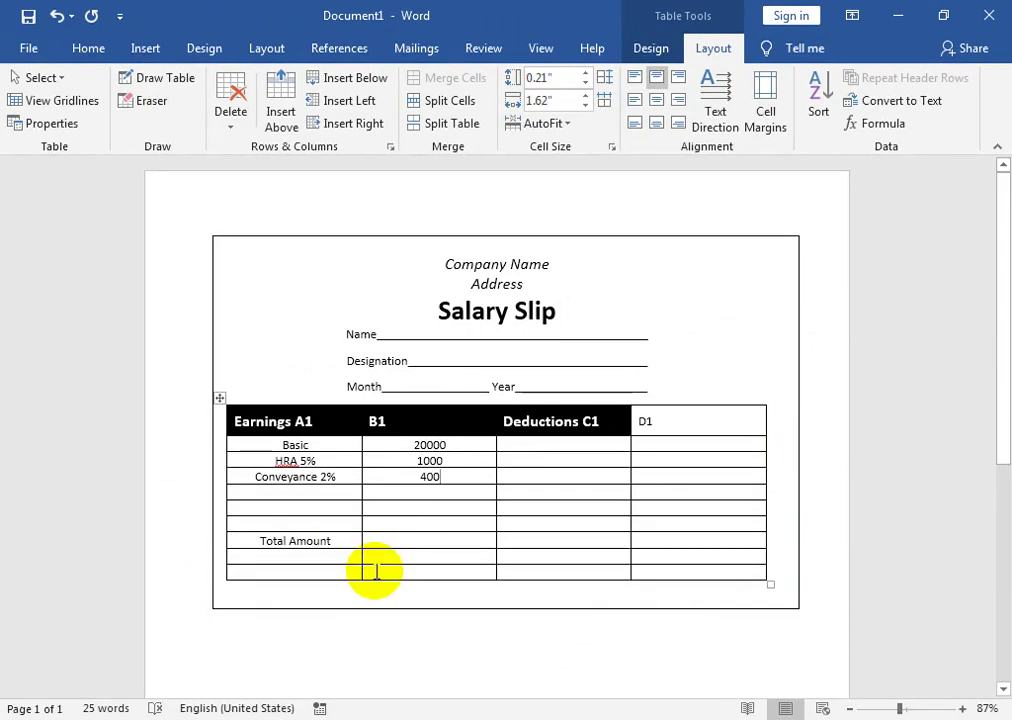
Step: Make the Total Amount label bold, left-aligned and size 12
left_click_drag(339, 540, 268, 542)
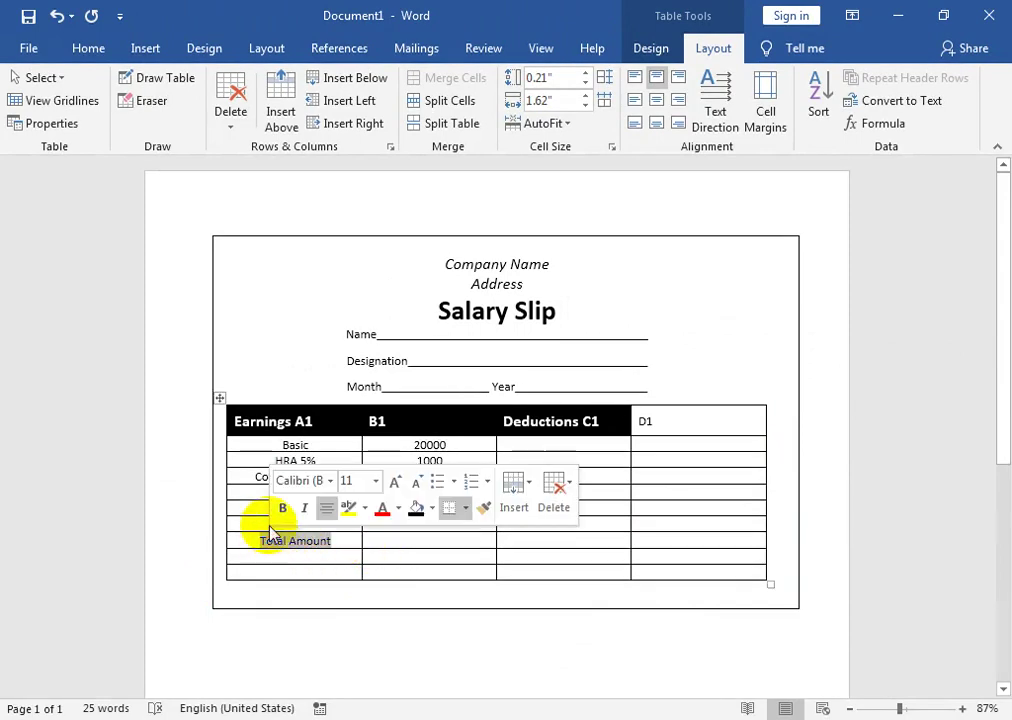
left_click(266, 422)
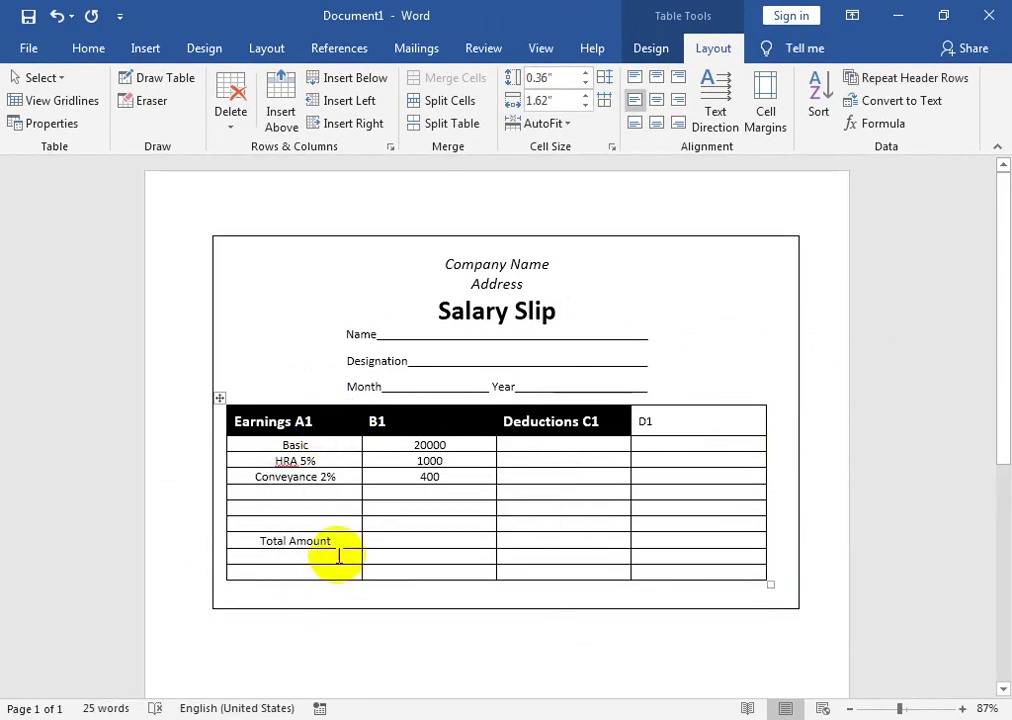
left_click_drag(280, 545, 255, 542)
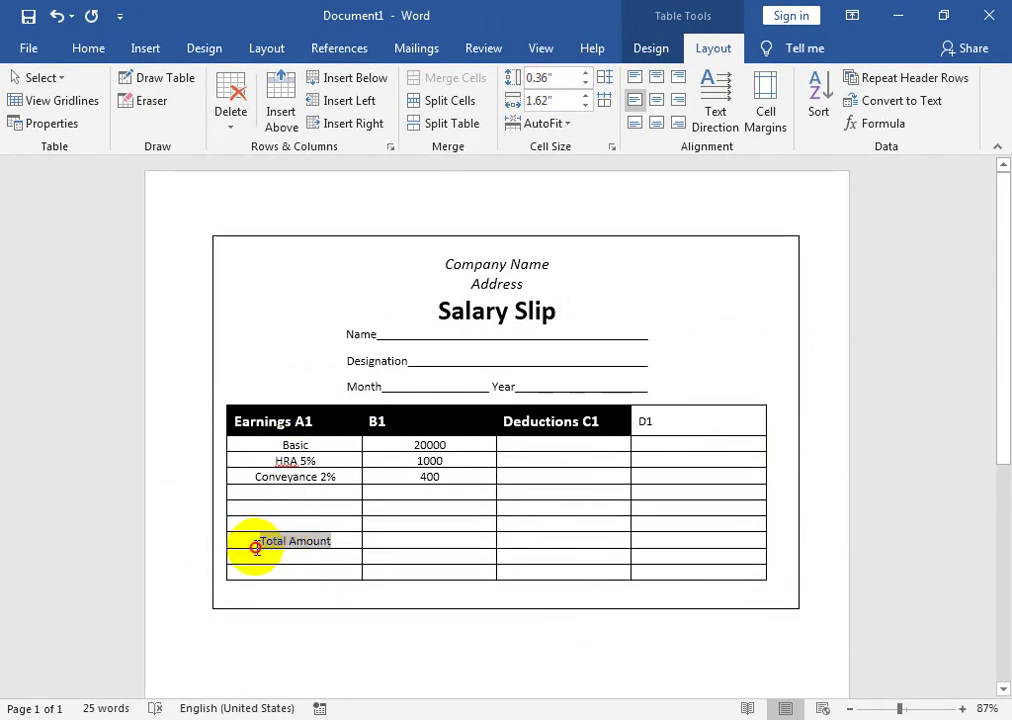
left_click(88, 48)
left_click(86, 115)
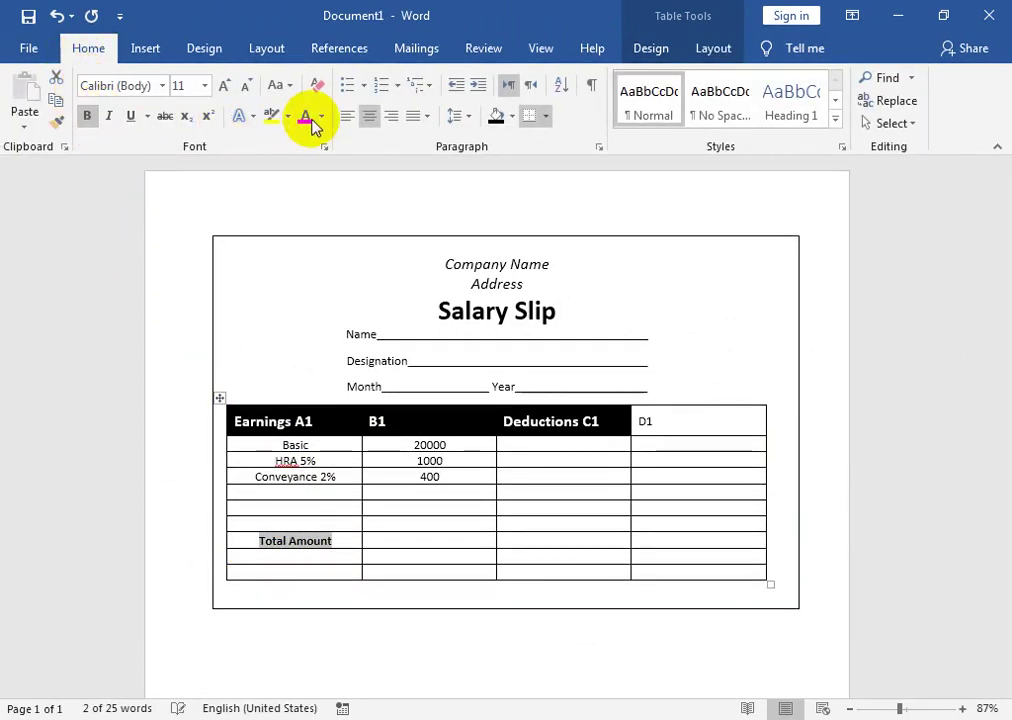
left_click(345, 117)
left_click(224, 87)
Step: Insert a =SUM(ABOVE) formula in 0.00 format, showing 21400.00 for Total Amount
left_click(418, 541)
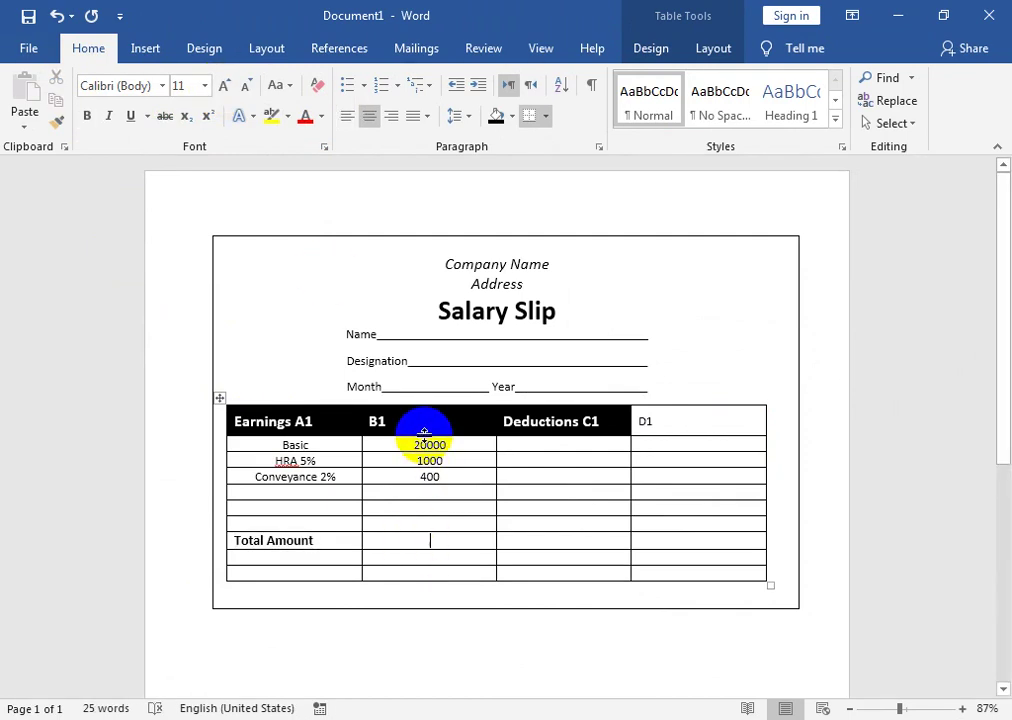
left_click(713, 50)
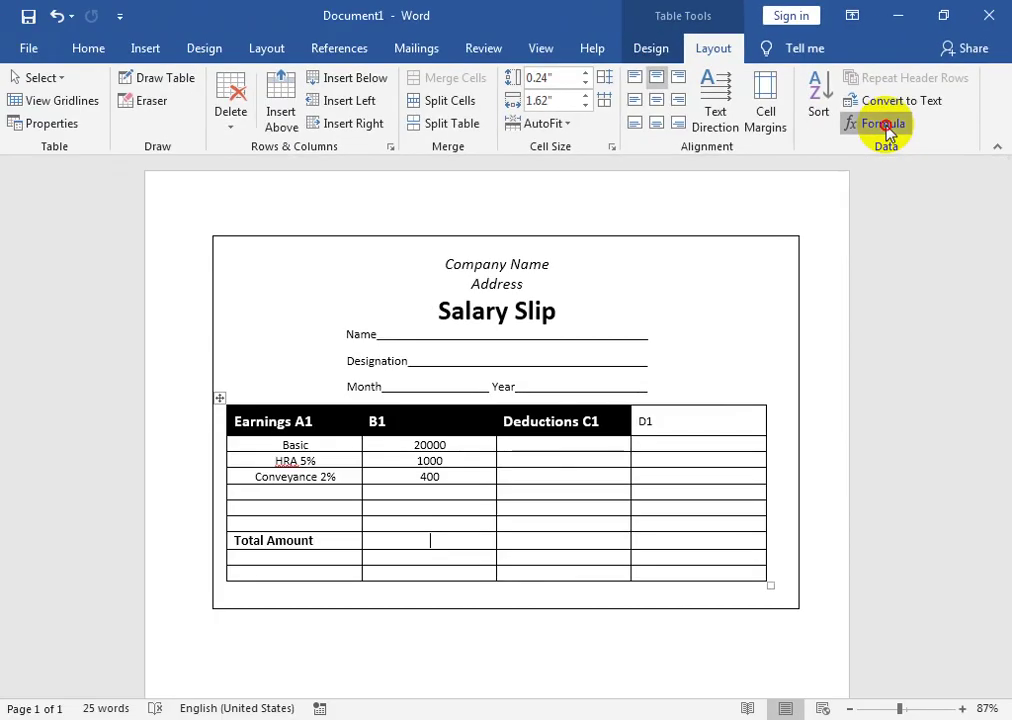
left_click(880, 123)
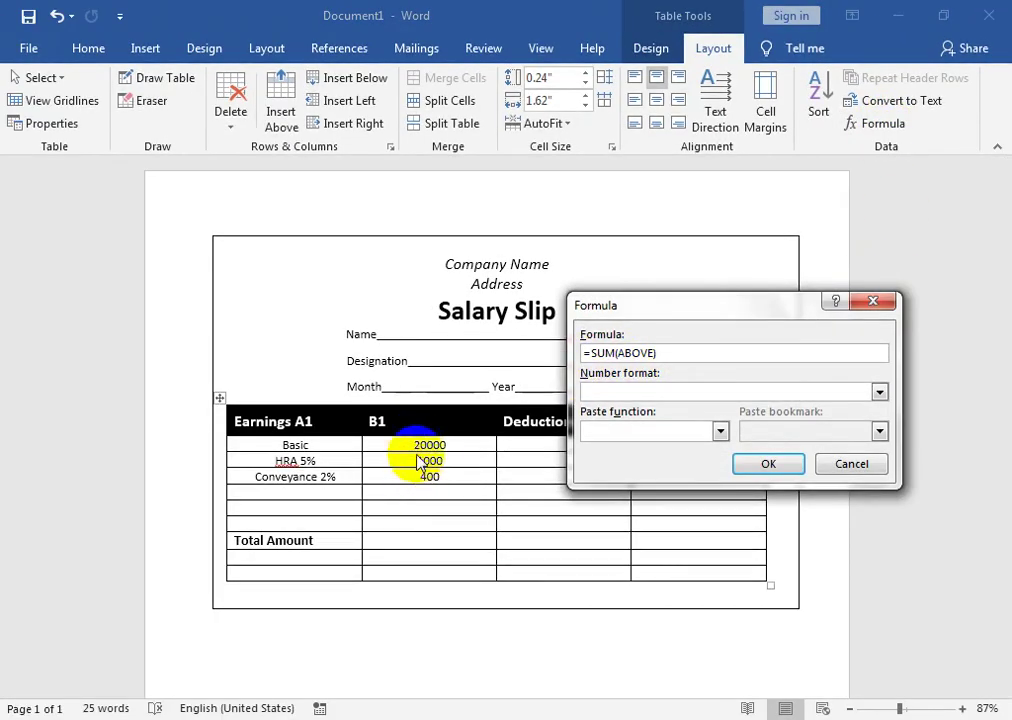
left_click(718, 431)
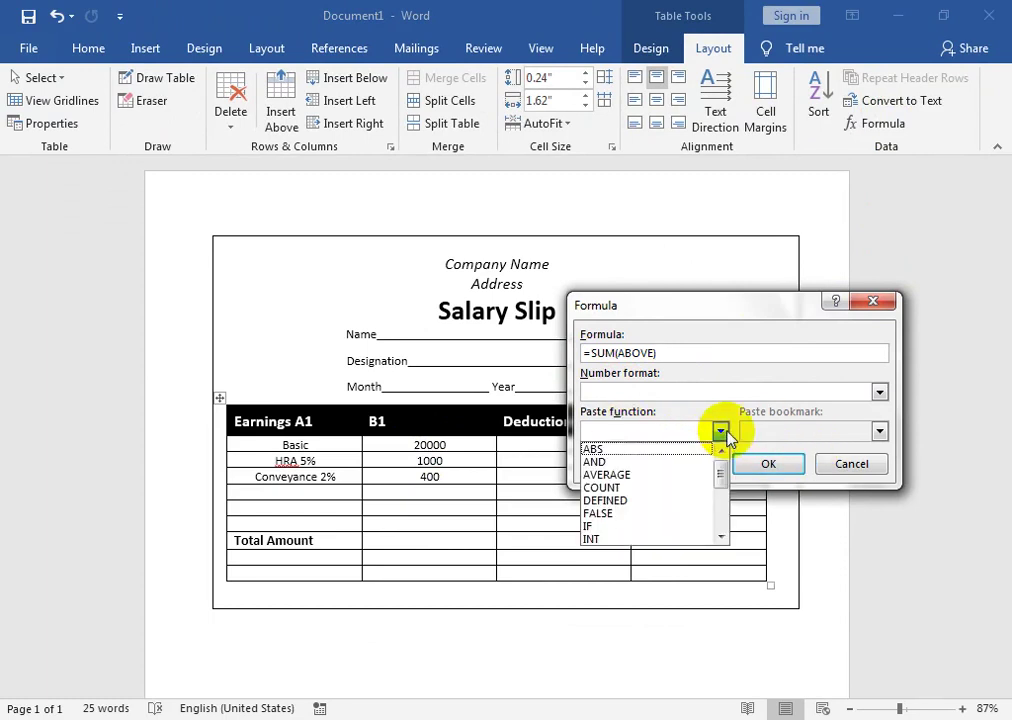
left_click(692, 411)
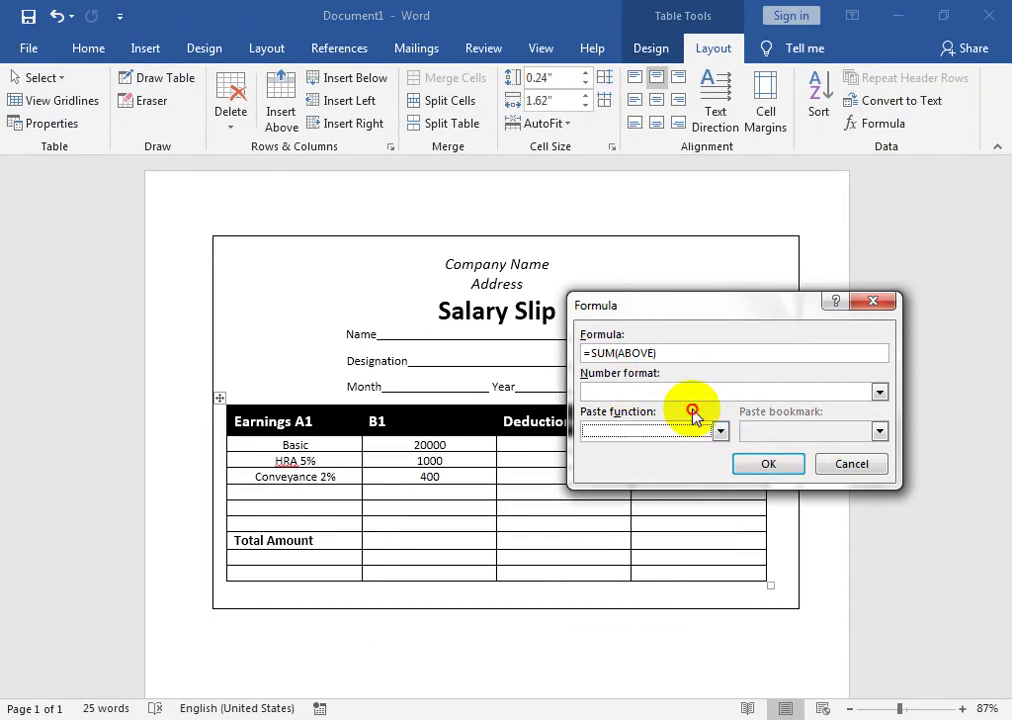
left_click(879, 391)
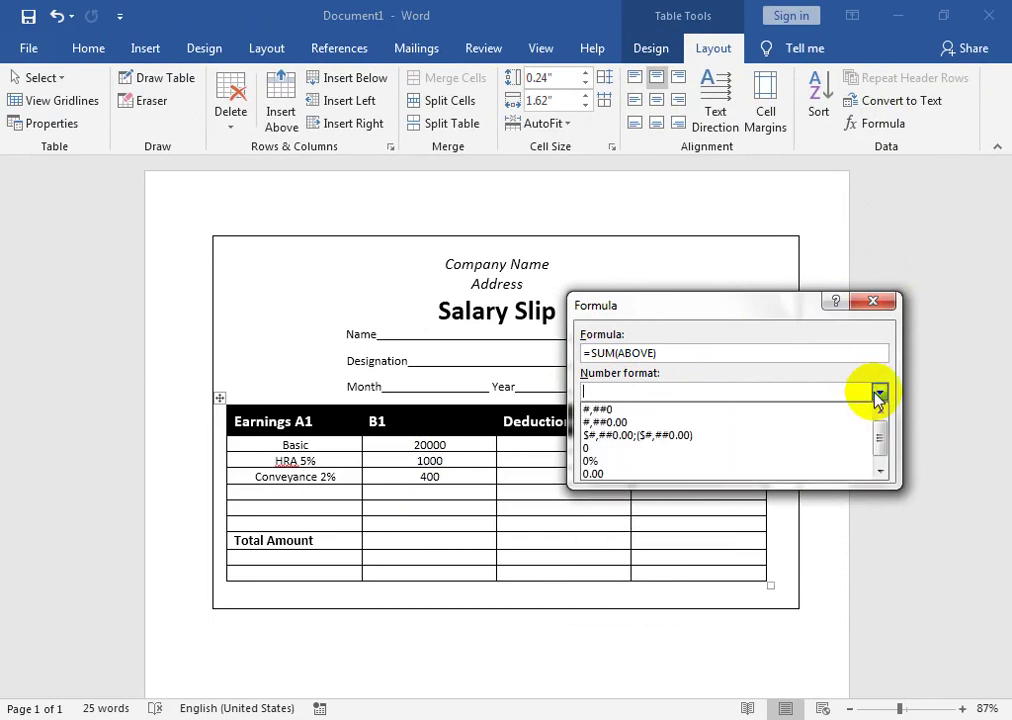
left_click(809, 472)
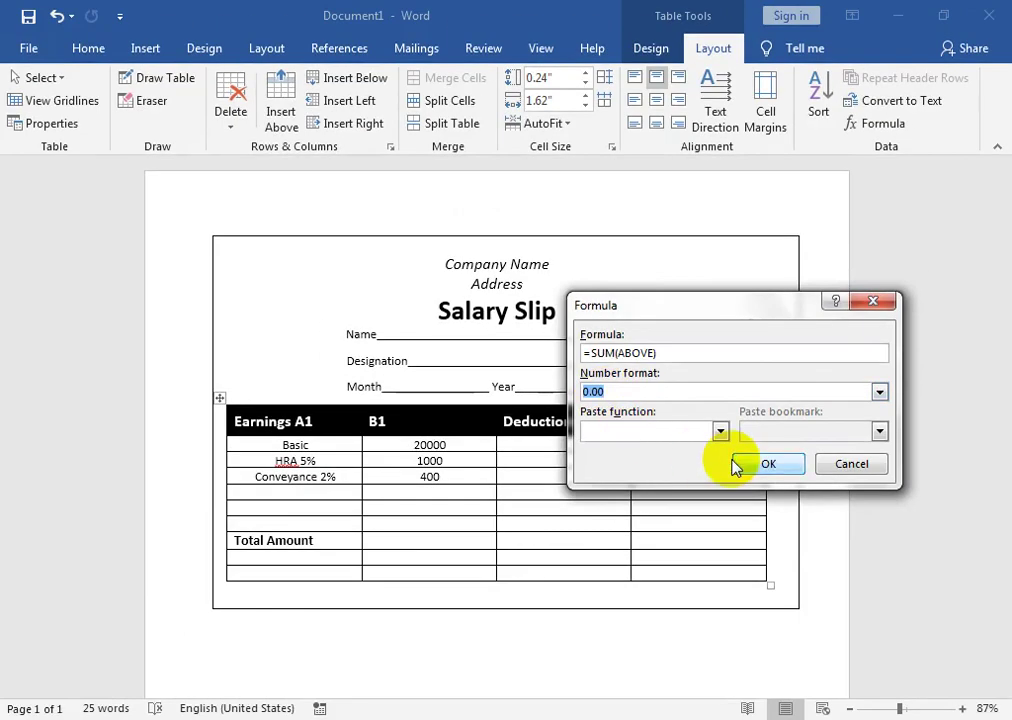
left_click(734, 462)
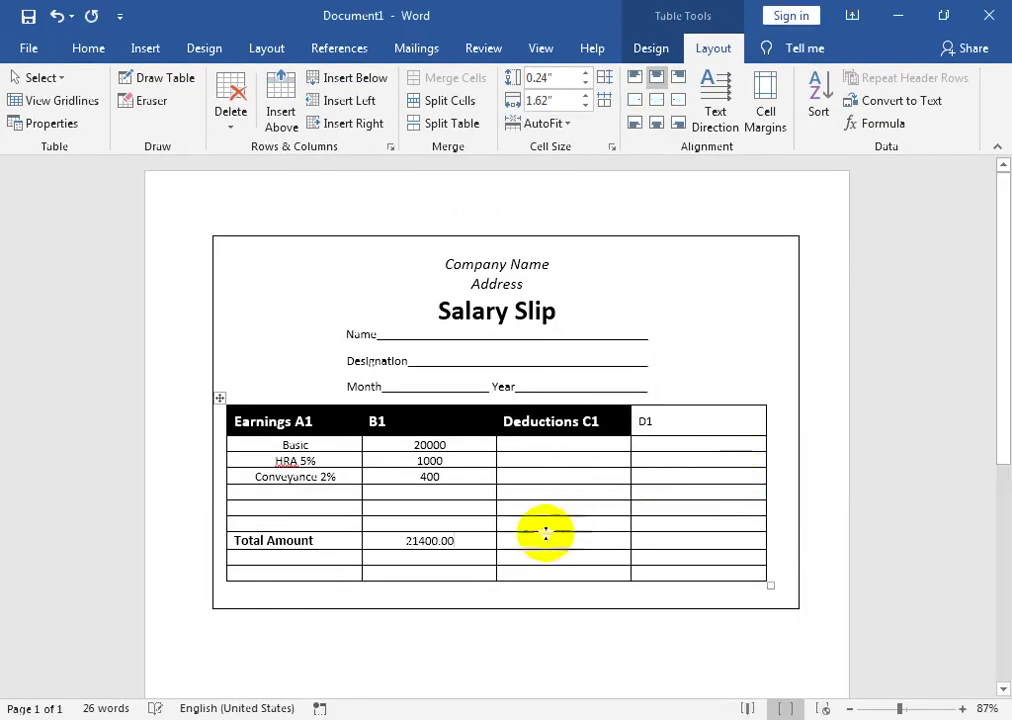
left_click(429, 445)
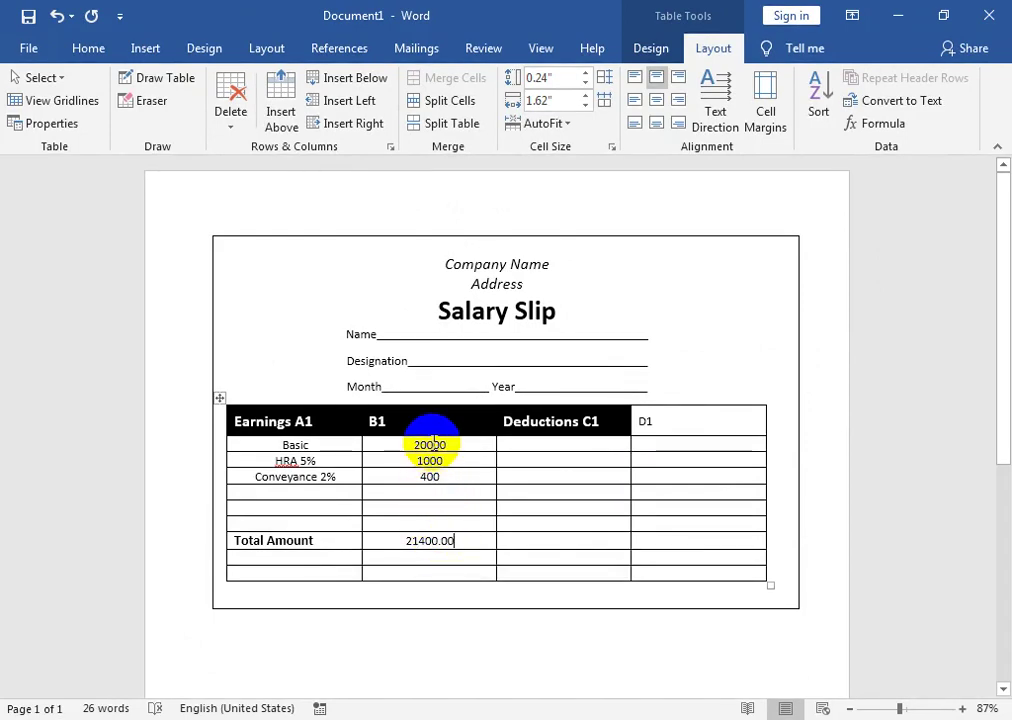
left_click(430, 450)
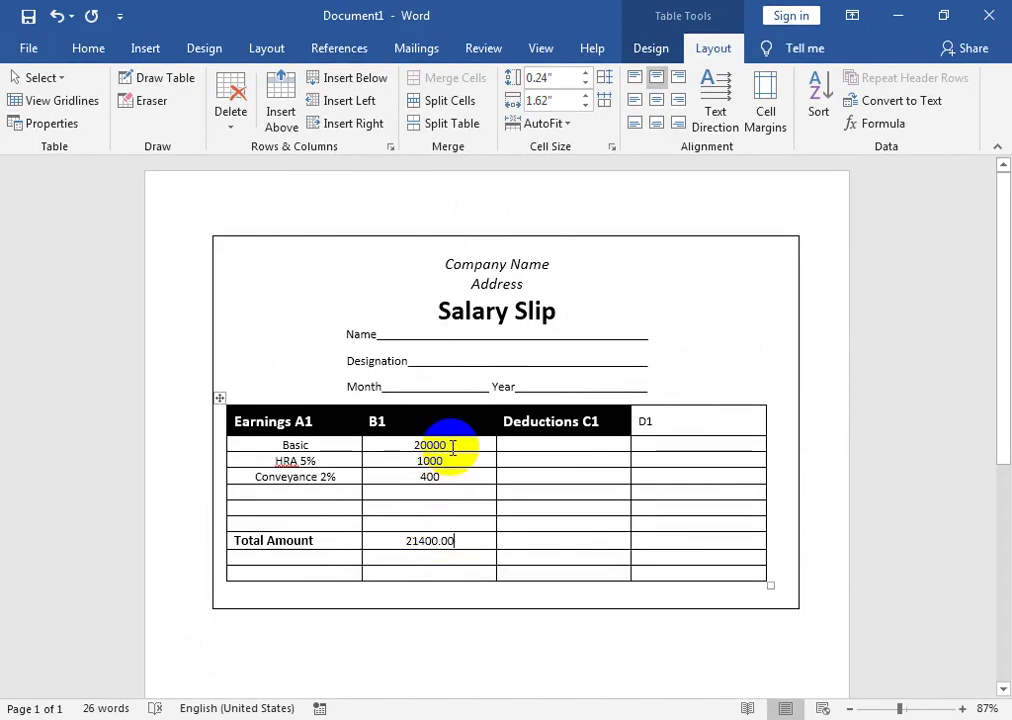
left_click(423, 445)
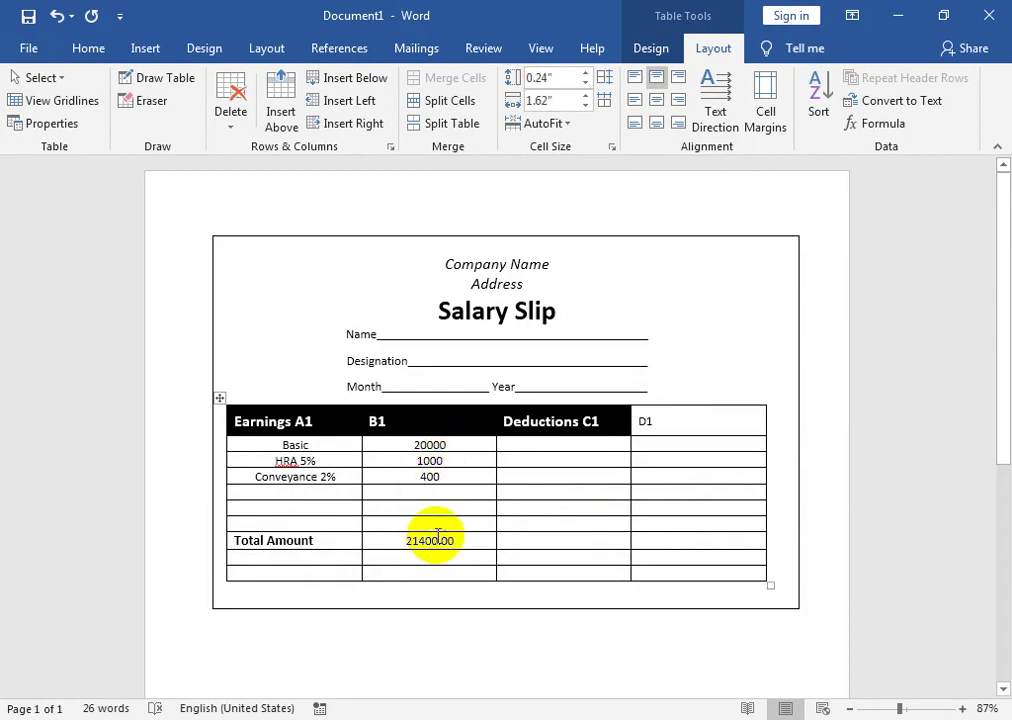
Step: Type Provident Fund, Loan and Professional Tax down the Deductions column
left_click(614, 449)
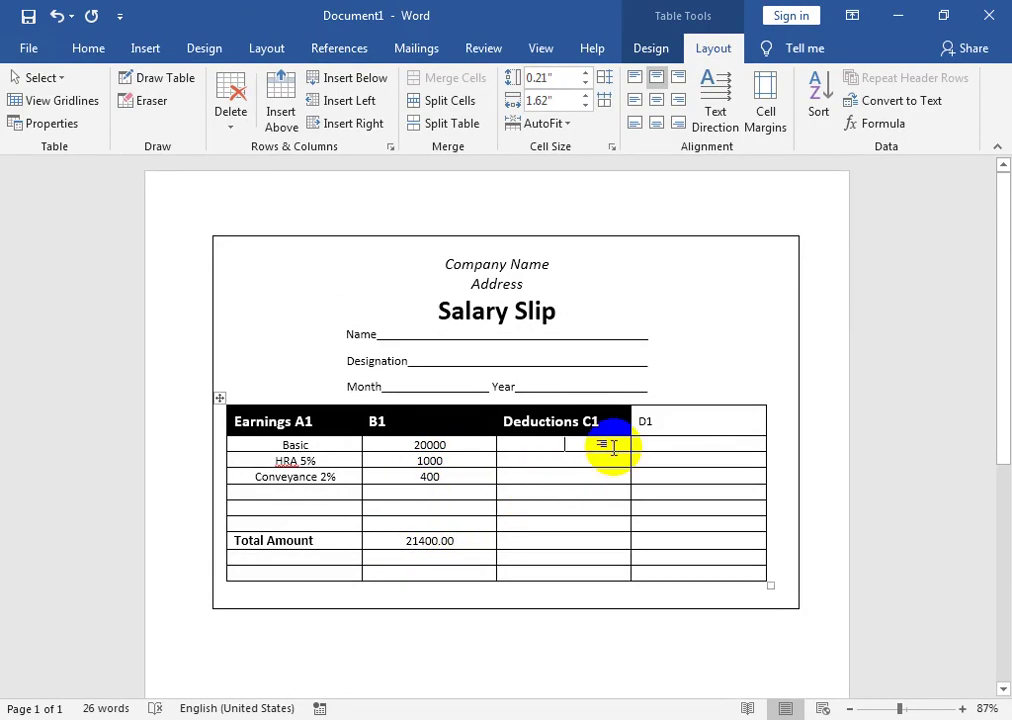
left_click_drag(615, 448, 590, 450)
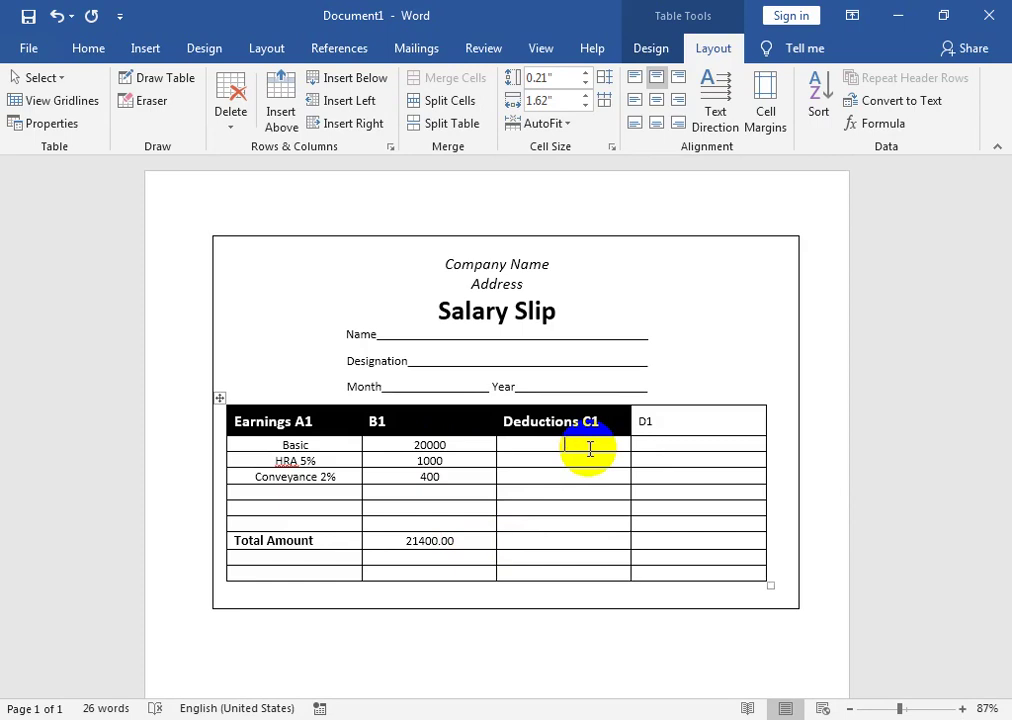
type("rovident F")
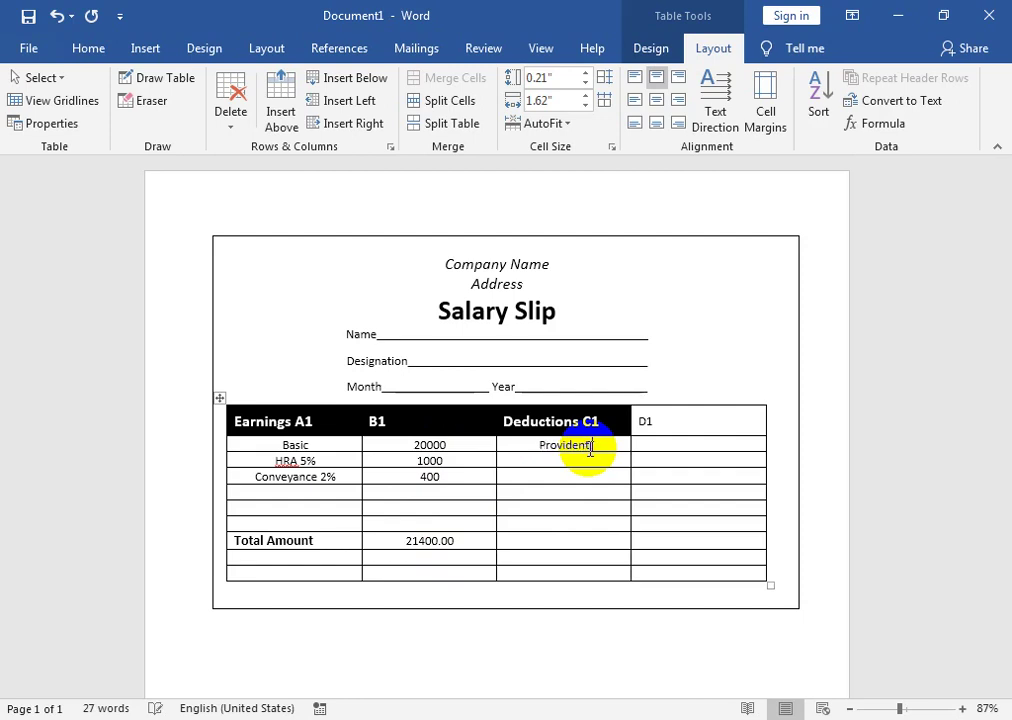
type("und")
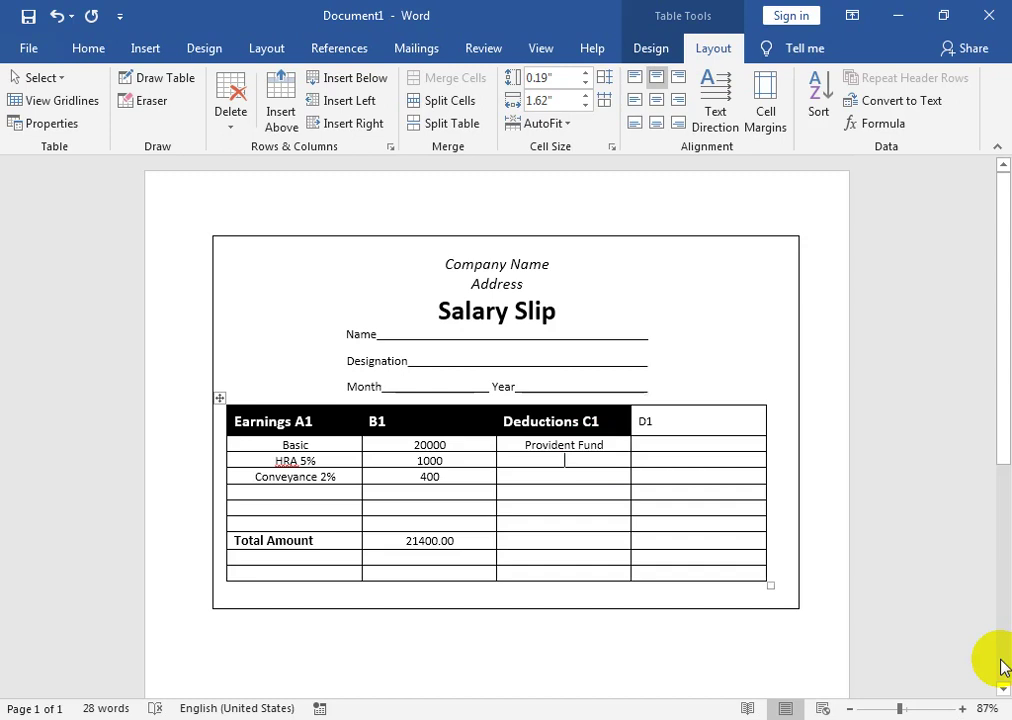
type("n")
type("essi")
type("onal ")
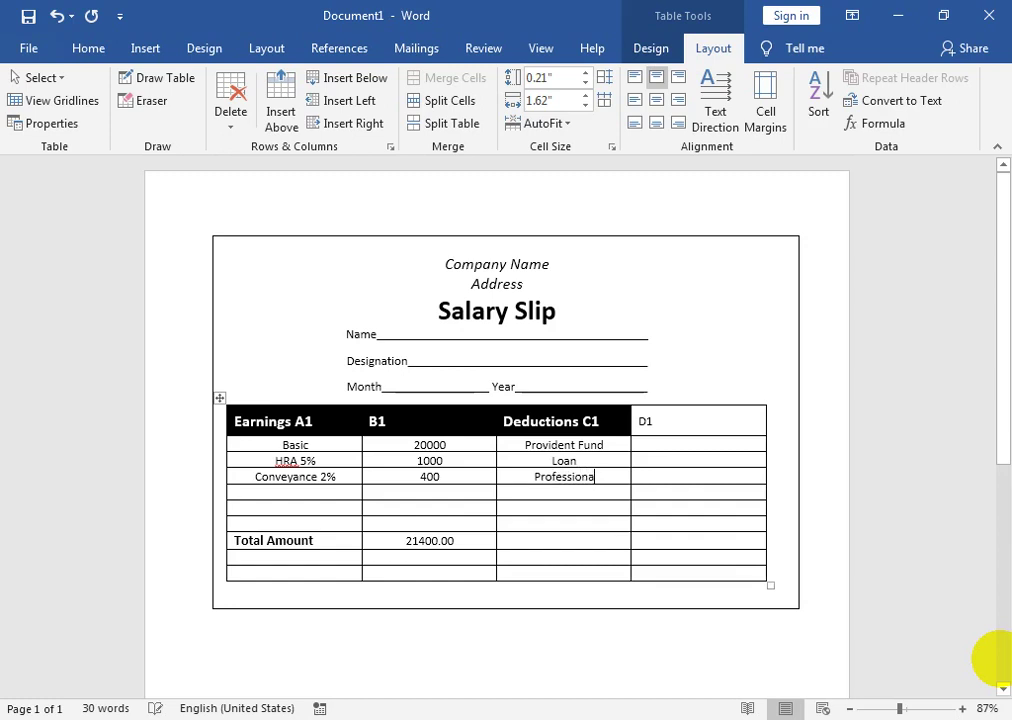
type("Tax")
Step: Enter Total Deduction in the totals row and copy Total Amount's bold formatting onto it
key("Down")
key("Down")
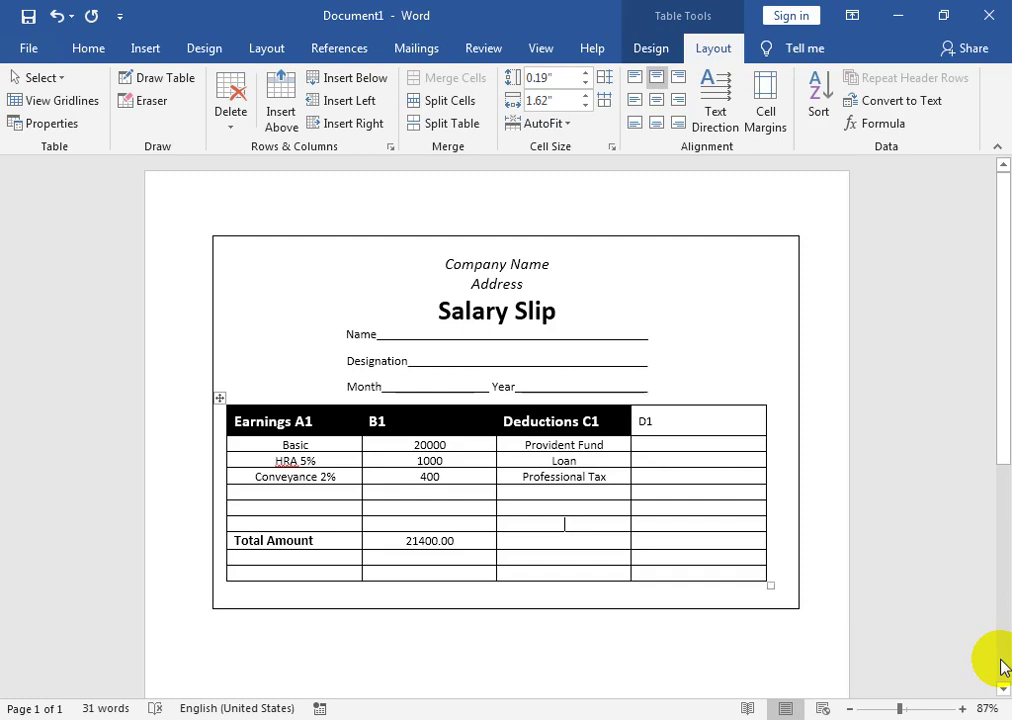
type("Total D")
type("eduction")
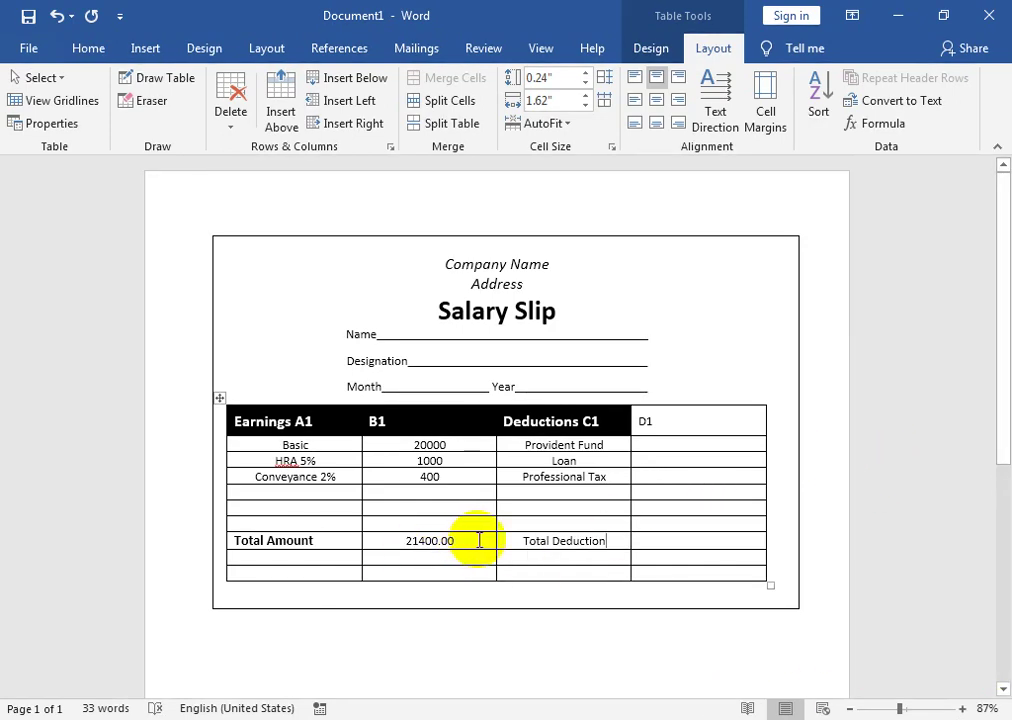
left_click_drag(195, 540, 230, 550)
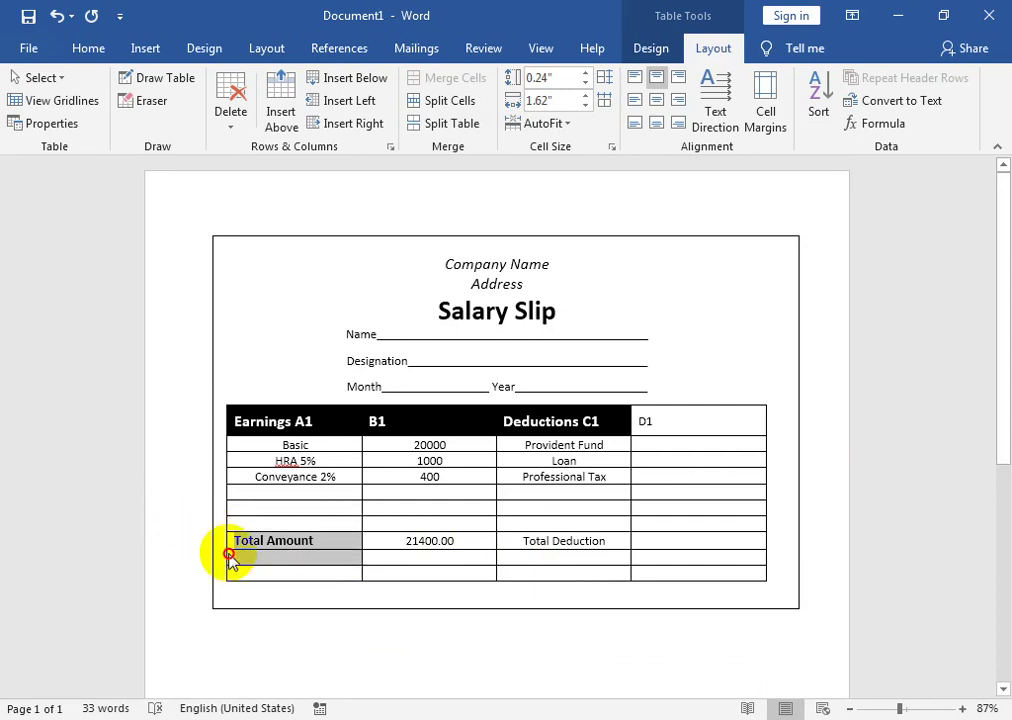
left_click(88, 48)
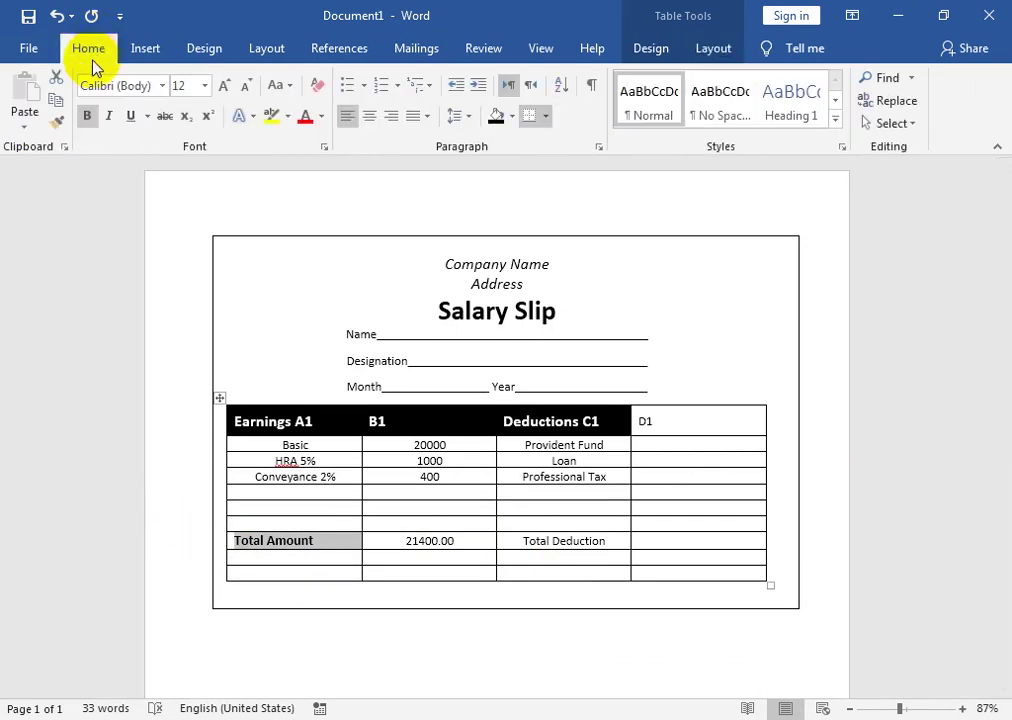
left_click(58, 121)
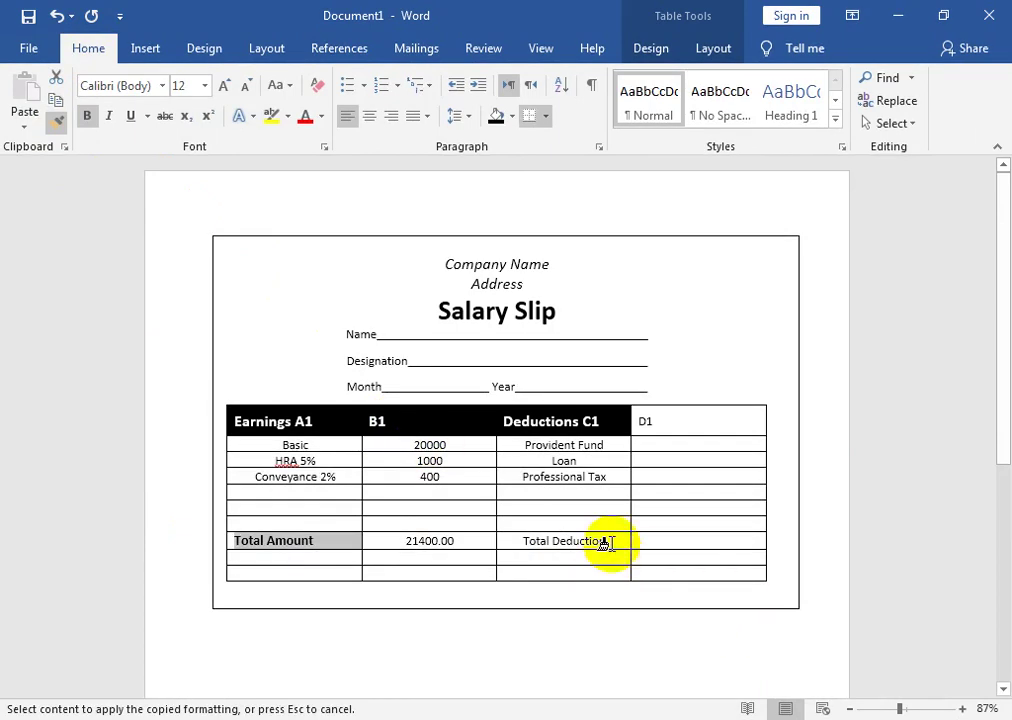
left_click_drag(603, 541, 521, 549)
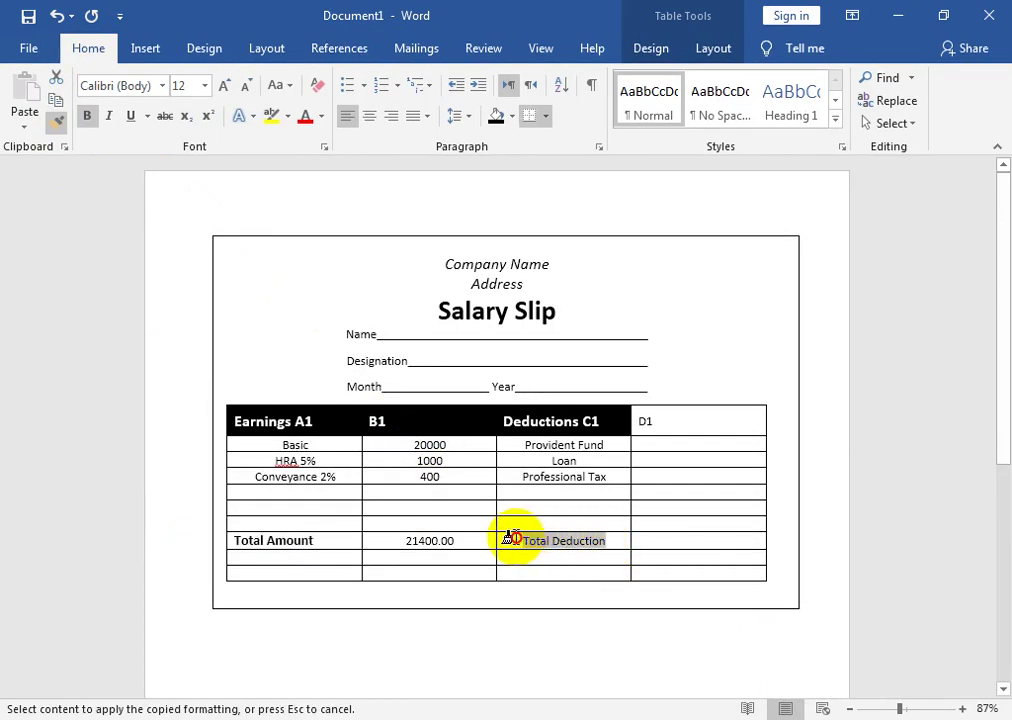
left_click(650, 542)
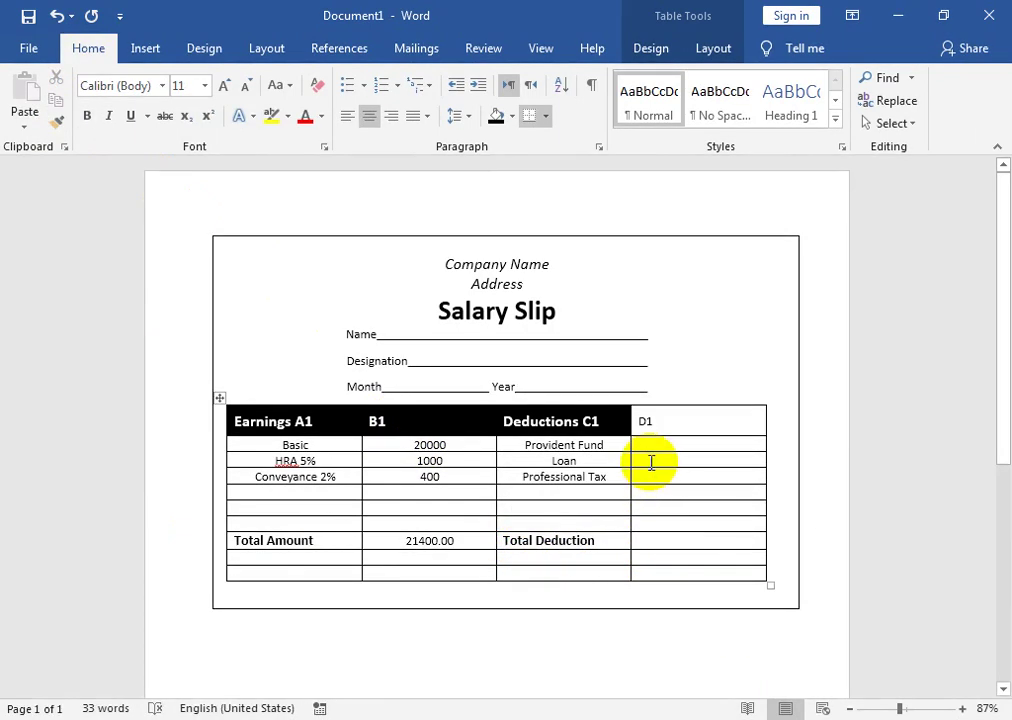
Step: Append 10% to Provident Fund and 5% to Professional Tax
left_click(649, 450)
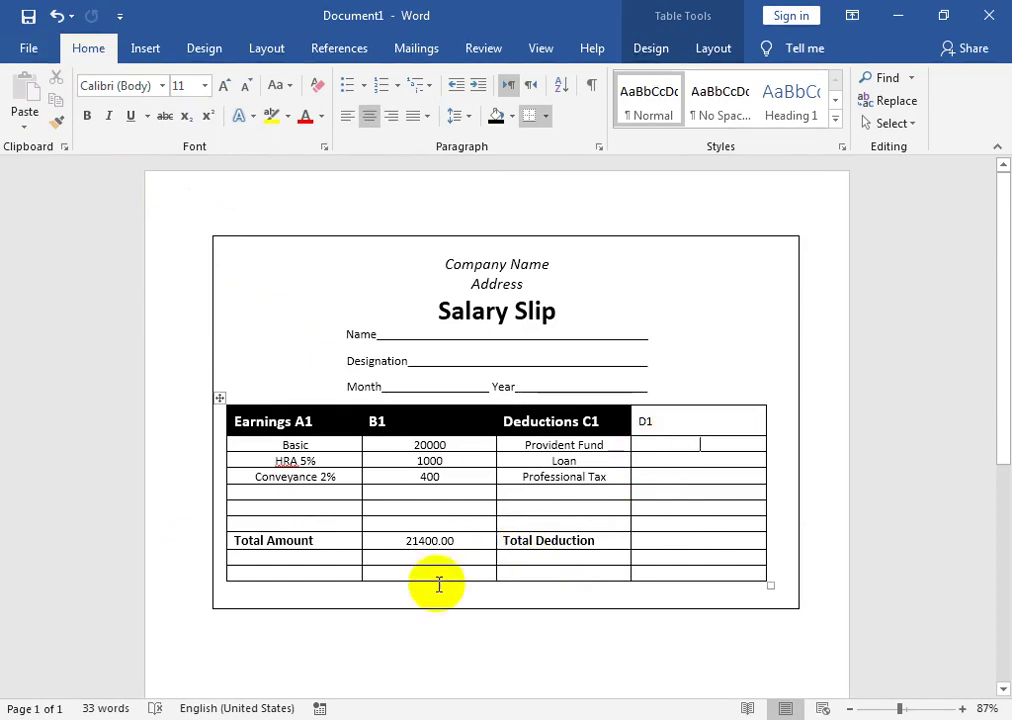
left_click(620, 441)
type("10")
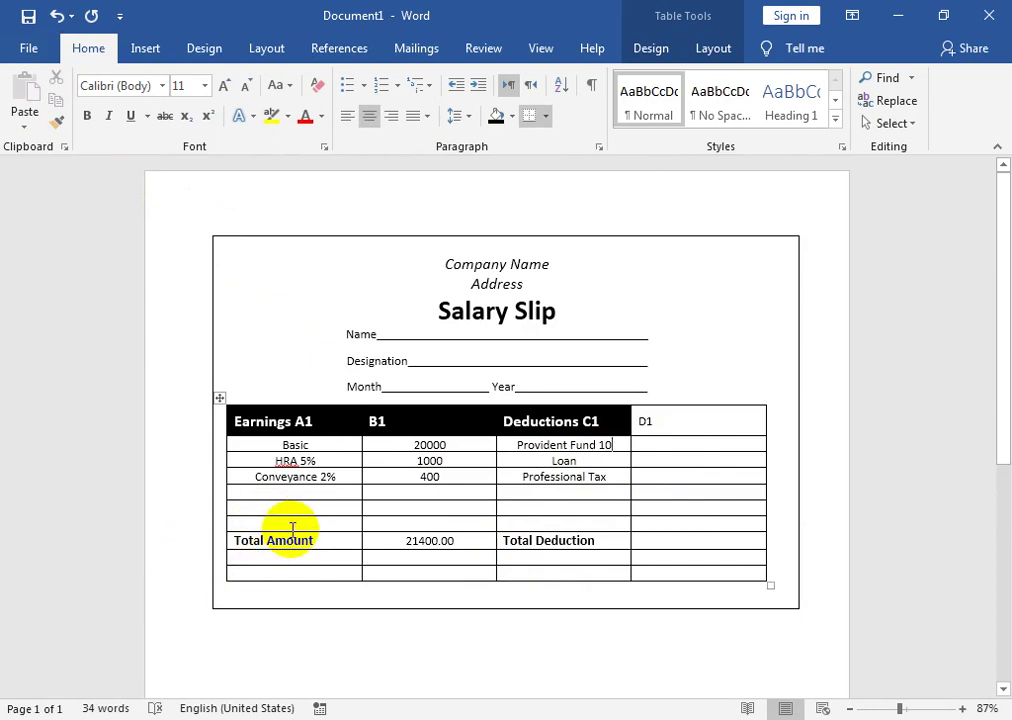
type("%")
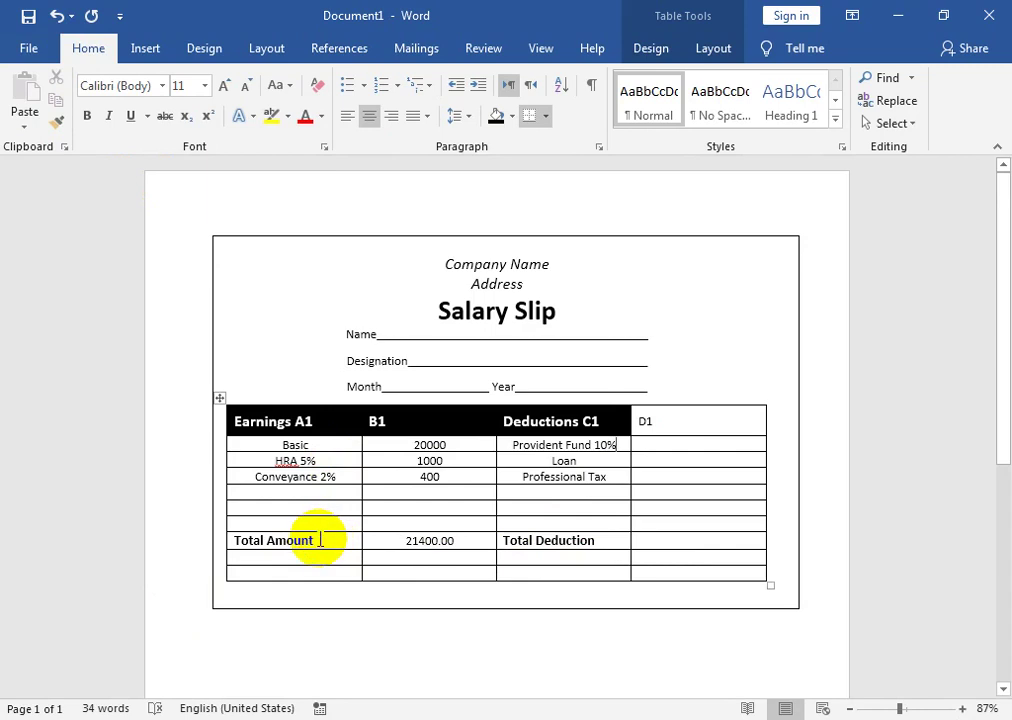
left_click(610, 452)
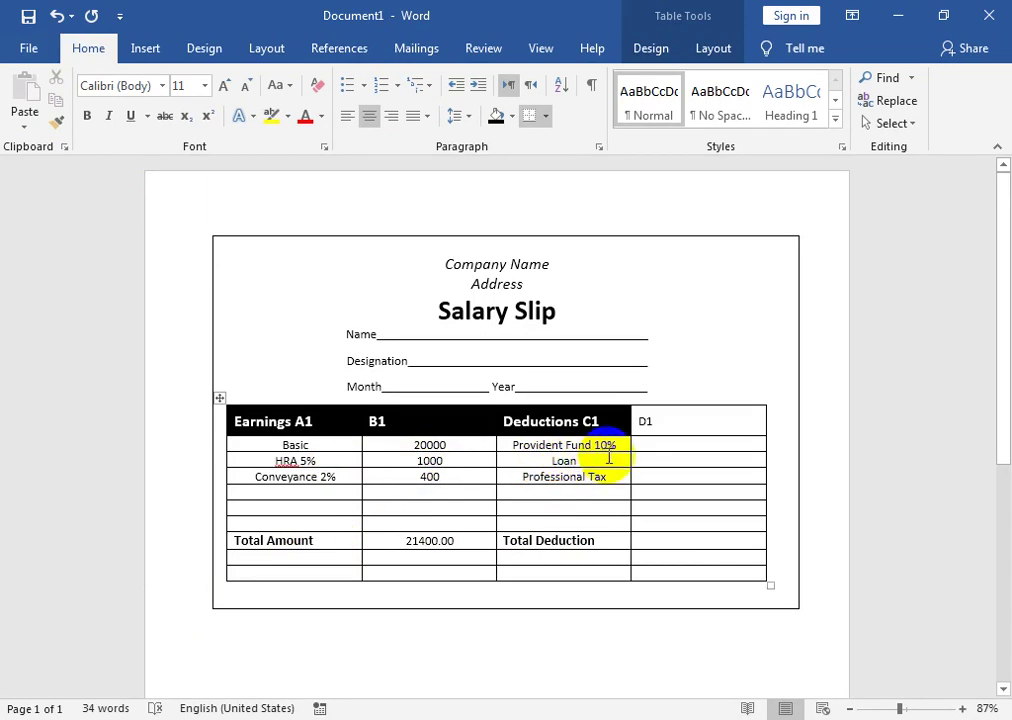
left_click(610, 450)
left_click(619, 441)
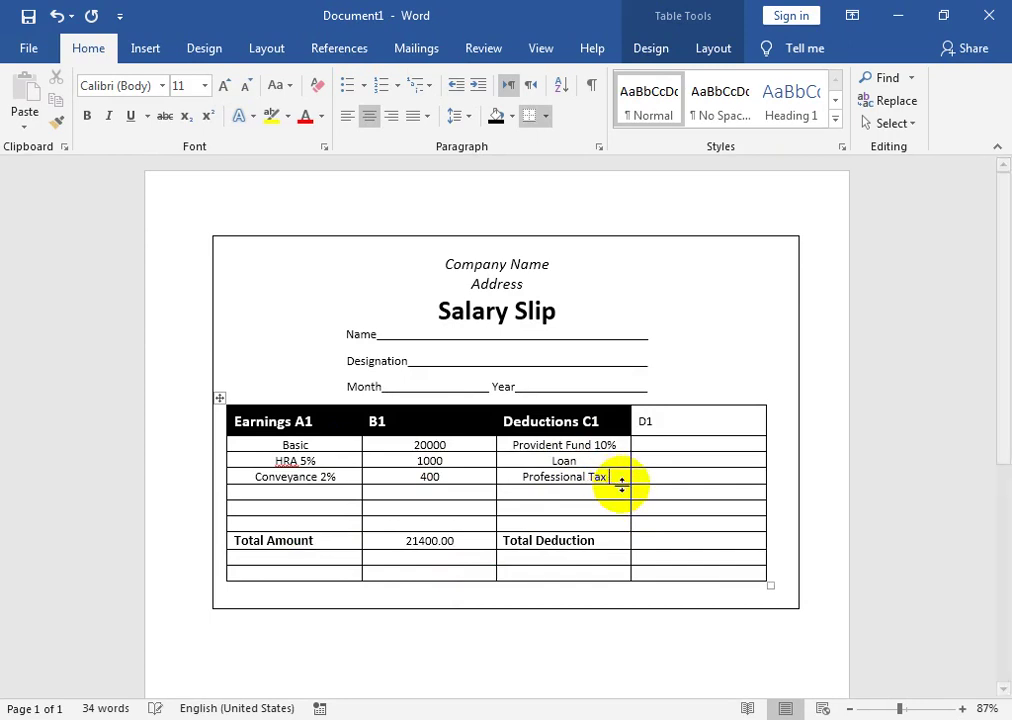
type("5%")
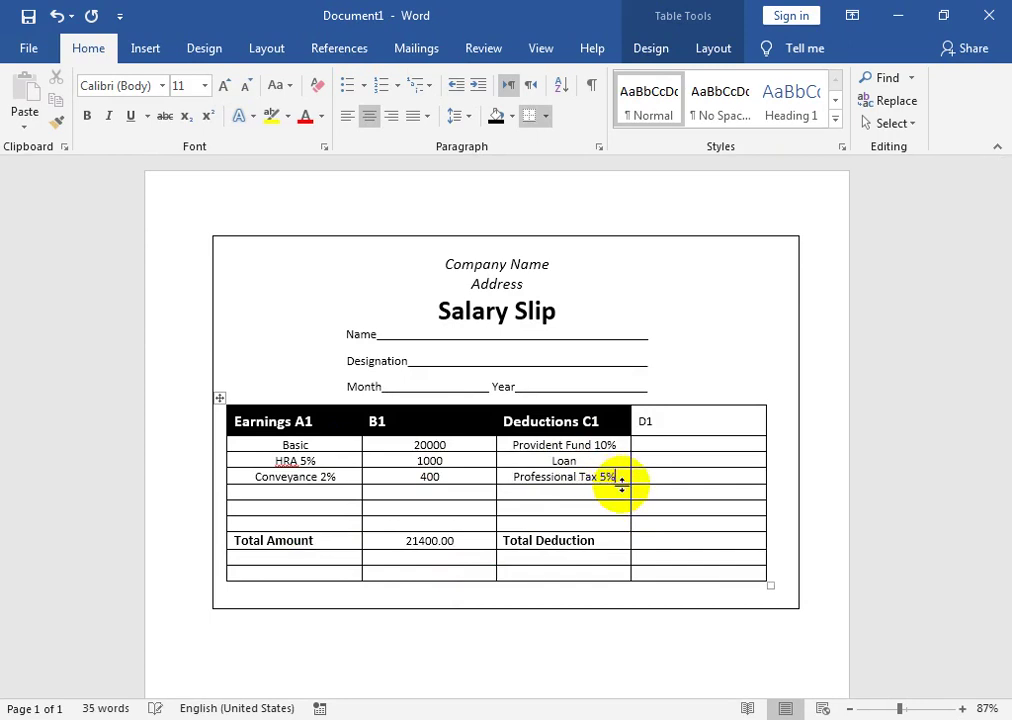
left_click(669, 445)
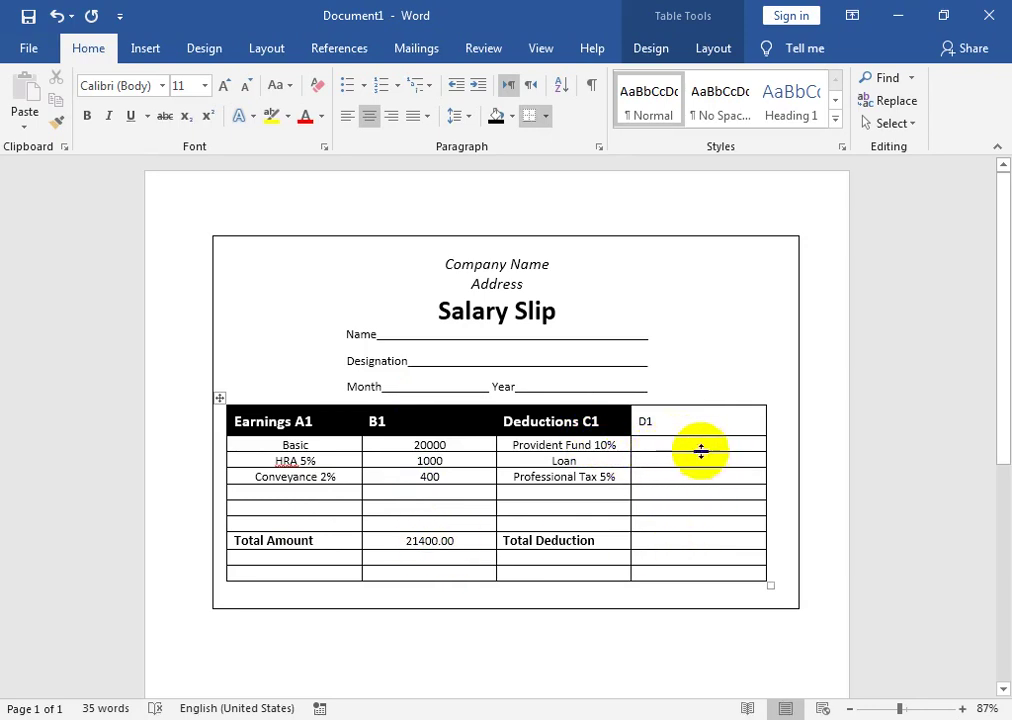
Step: Insert a first Layout > Formula attempt, replacing SUM(LEFT) with a formula starting B6*10/100
left_click(713, 48)
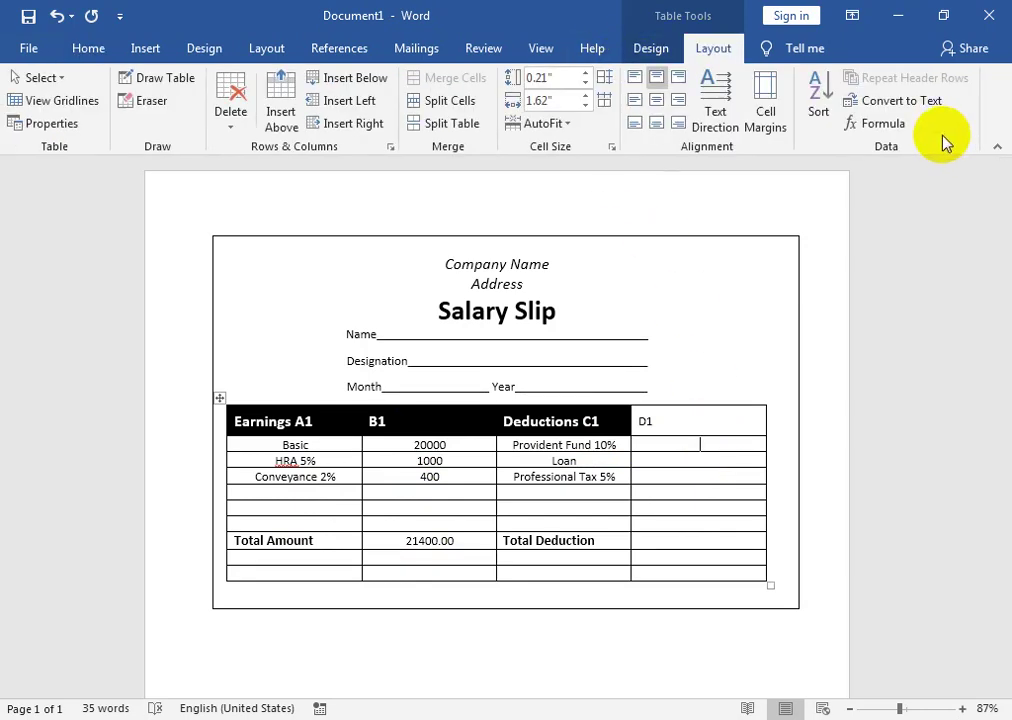
left_click(880, 123)
mouse_move(711, 157)
left_mouse_down()
mouse_move(634, 158)
mouse_move(650, 161)
left_mouse_up()
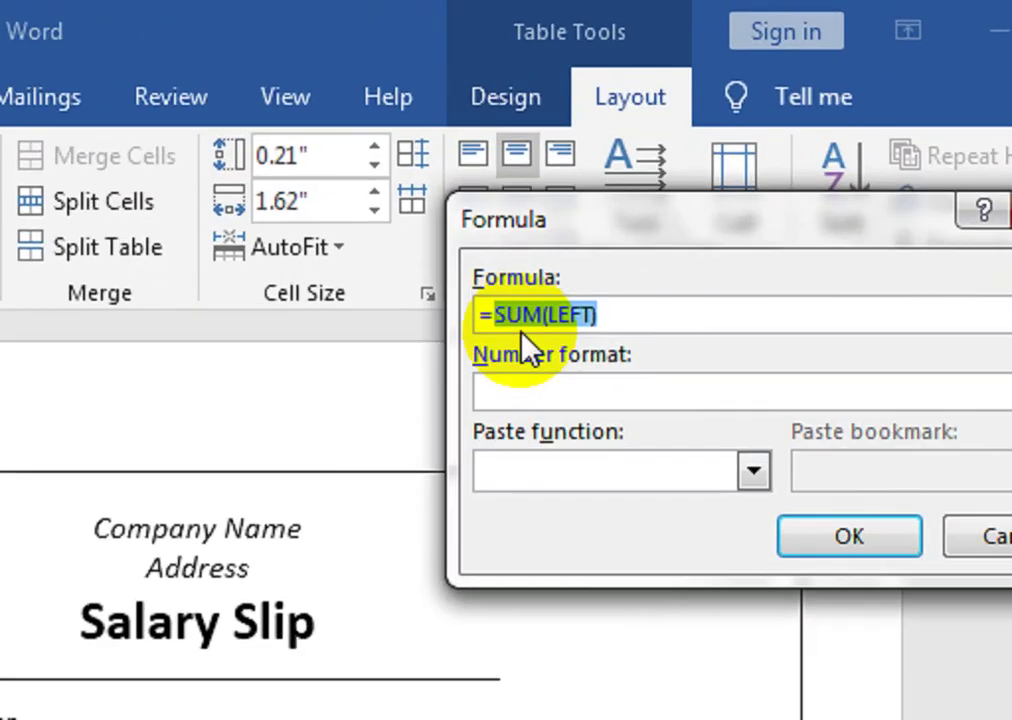
key("BackSpace")
type("B6*10/100")
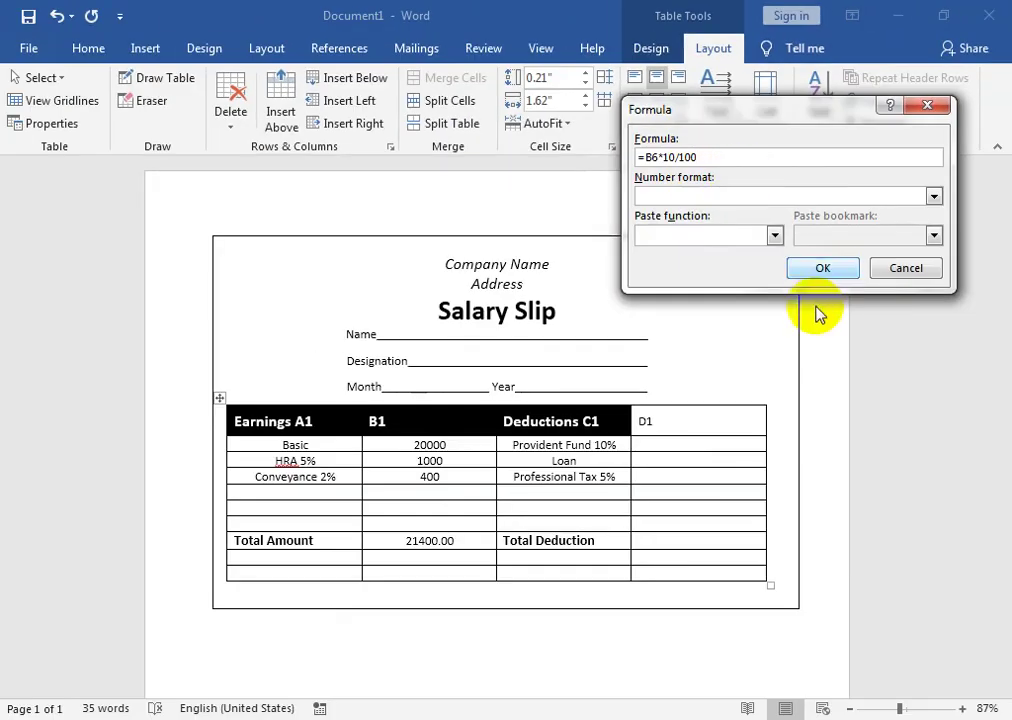
left_click(827, 273)
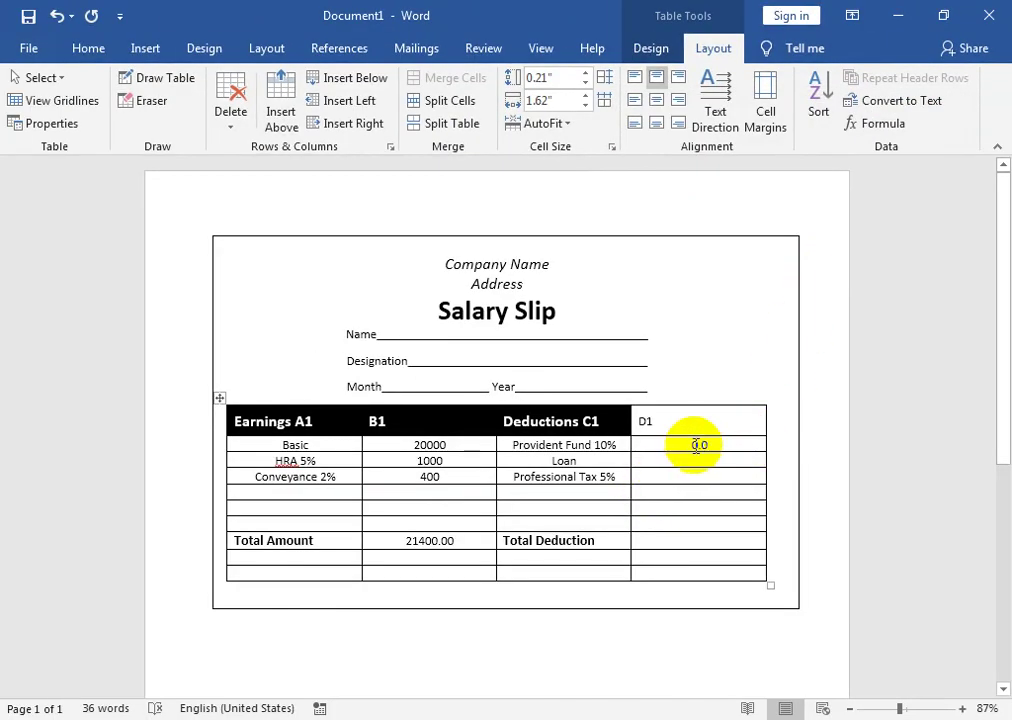
Step: Replace Provident Fund's 0.0 with formula =B8*10/100, giving 2140, and begin the Loan amount
left_click_drag(707, 445, 682, 447)
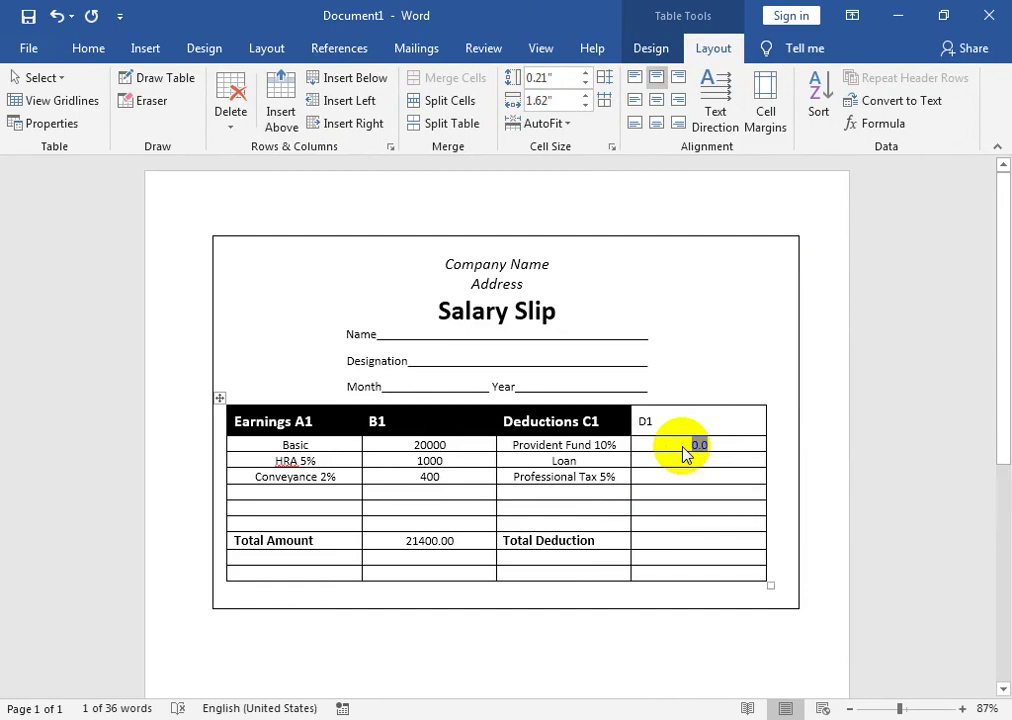
key("Delete")
left_click(876, 123)
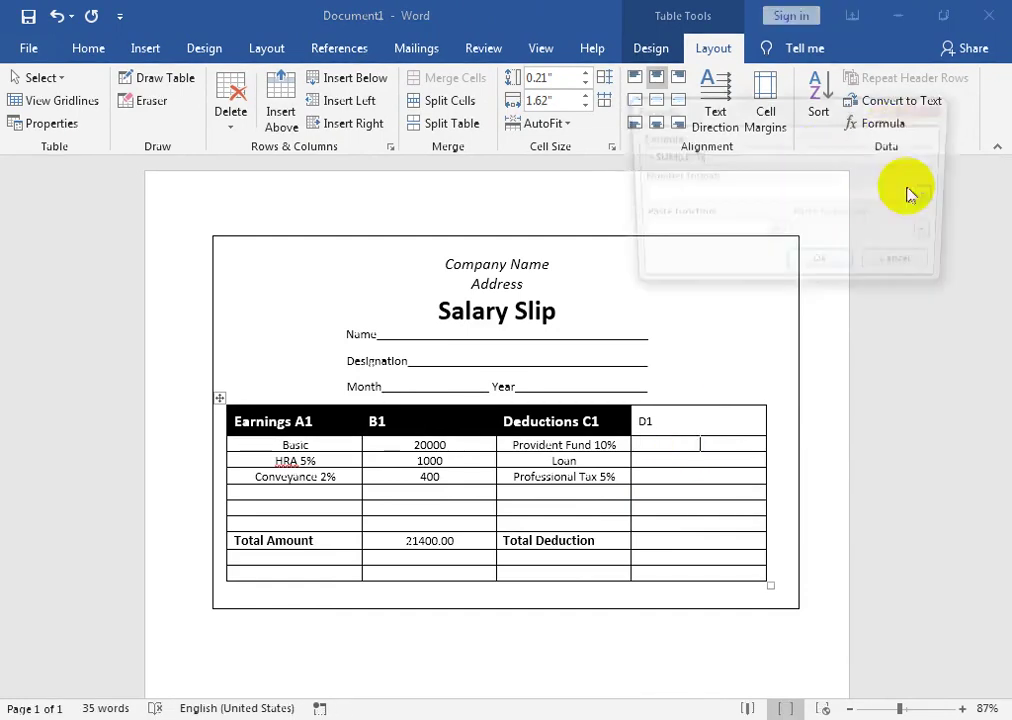
left_click_drag(718, 158, 636, 157)
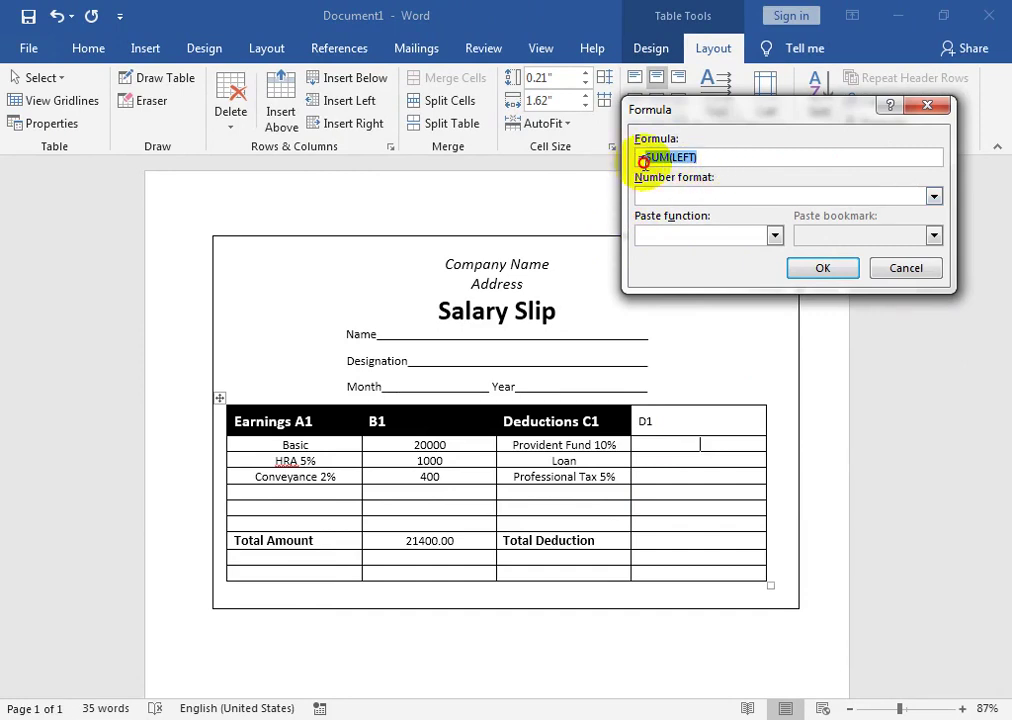
key("Delete")
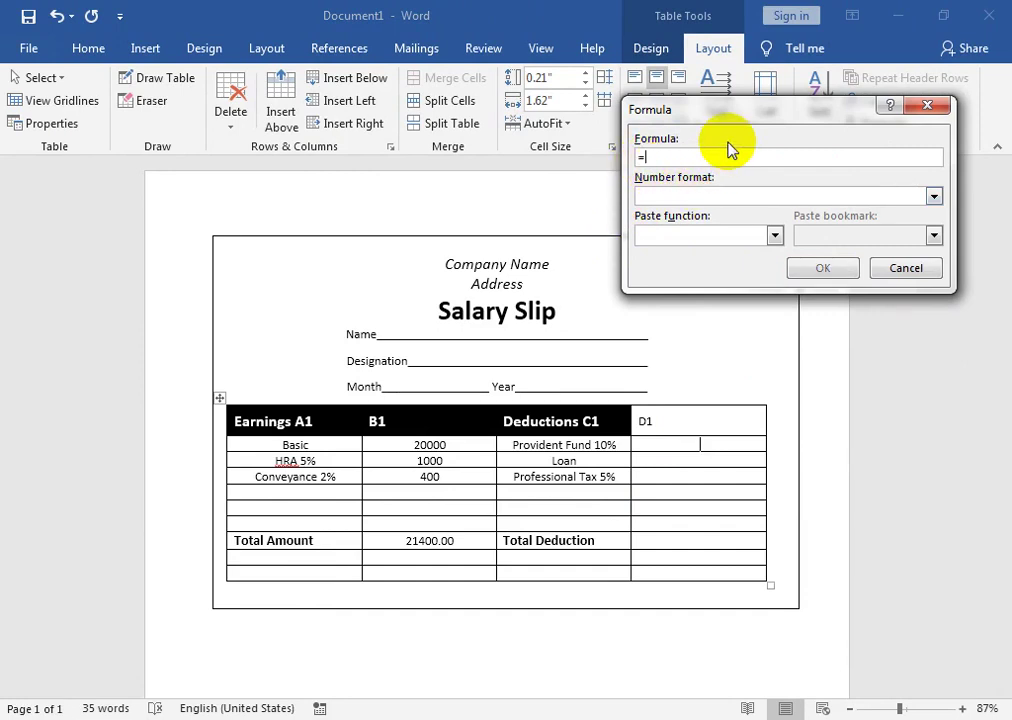
type("B8*10/100")
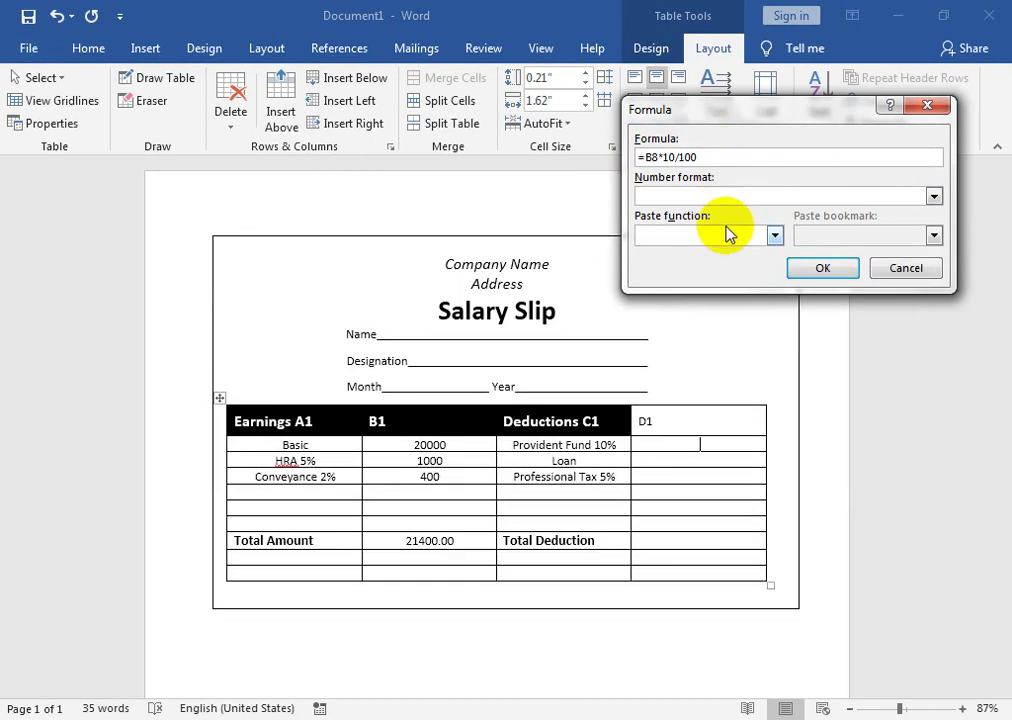
left_click(830, 268)
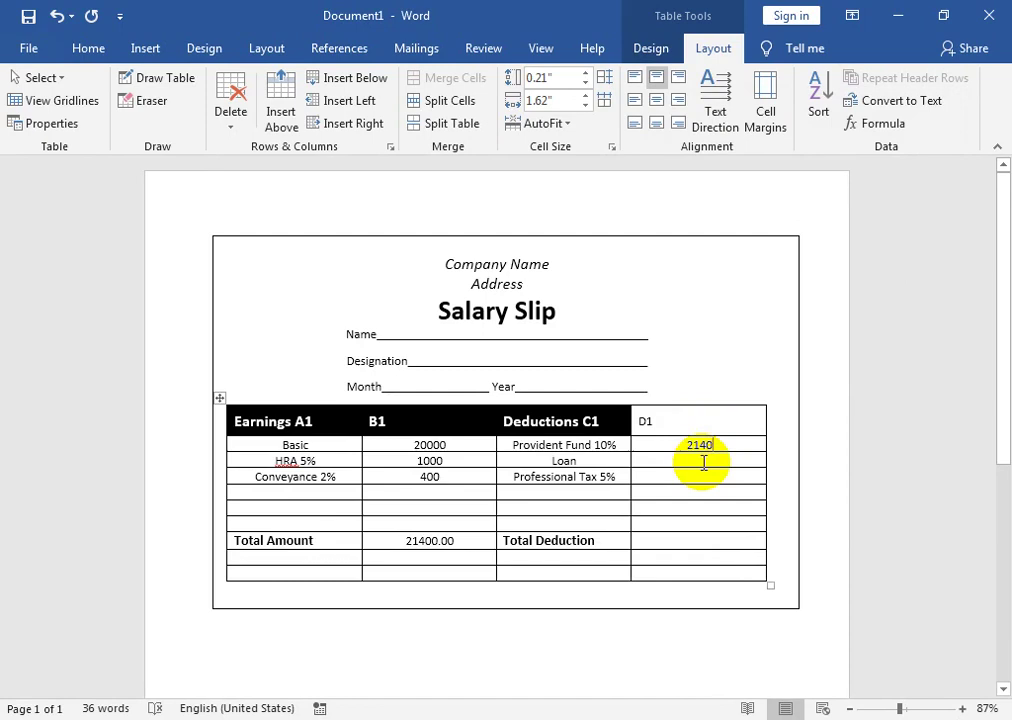
type("5")
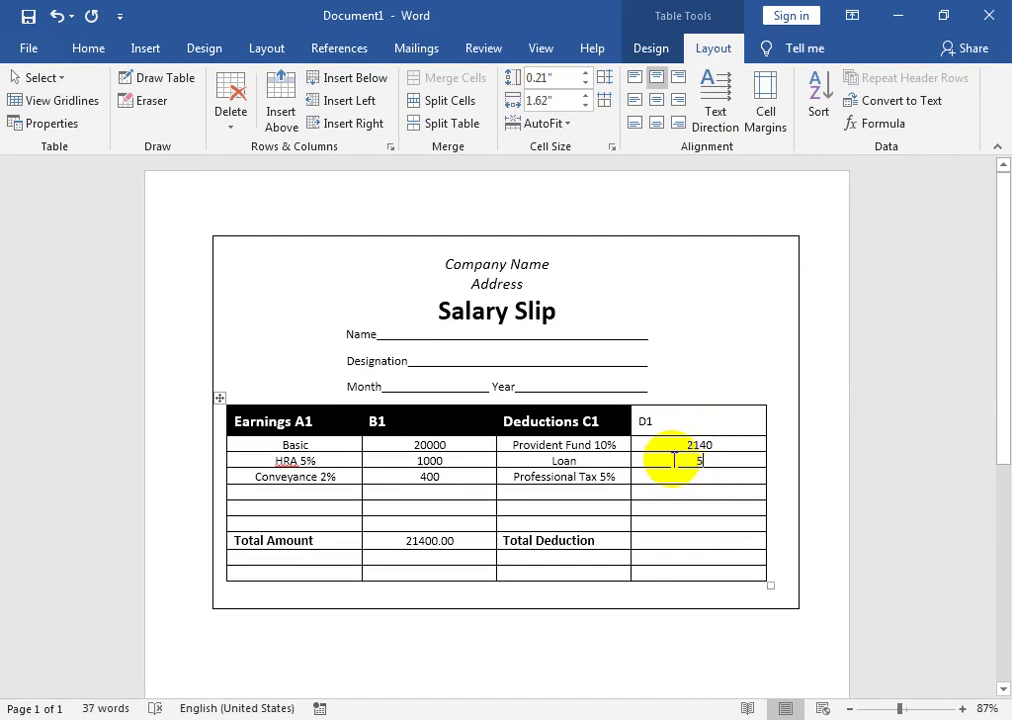
Step: Enter the Loan amount, compute Professional Tax with =B8*5/100 and Total Deduction with =SUM(ABOVE)
key("BackSpace")
type("3")
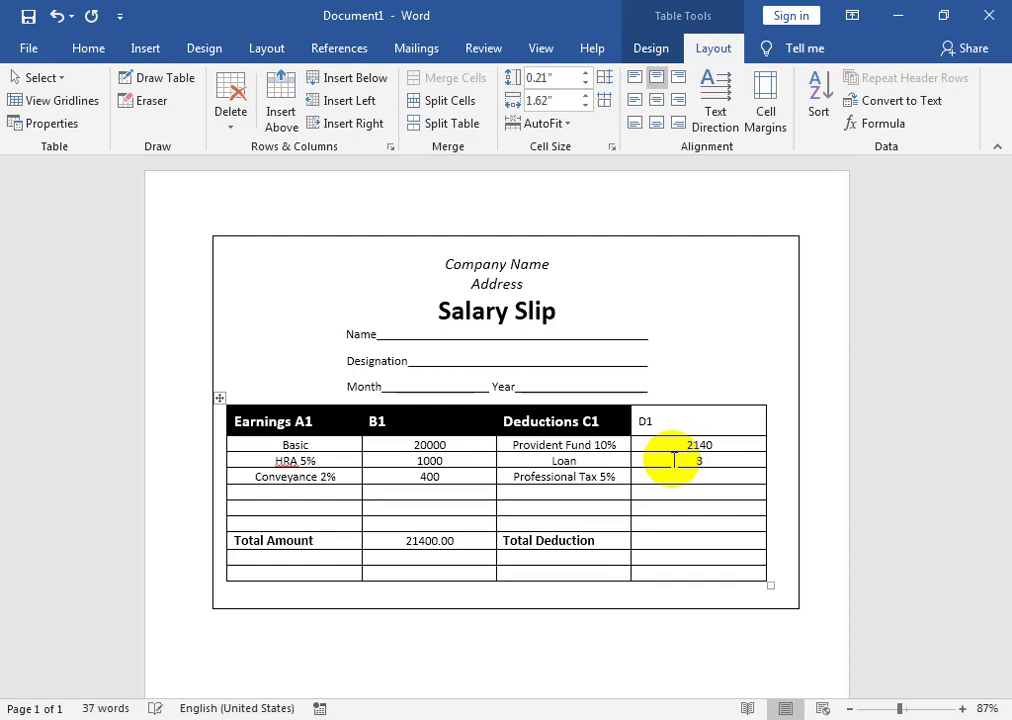
type("2000")
left_click(687, 478)
left_click(884, 124)
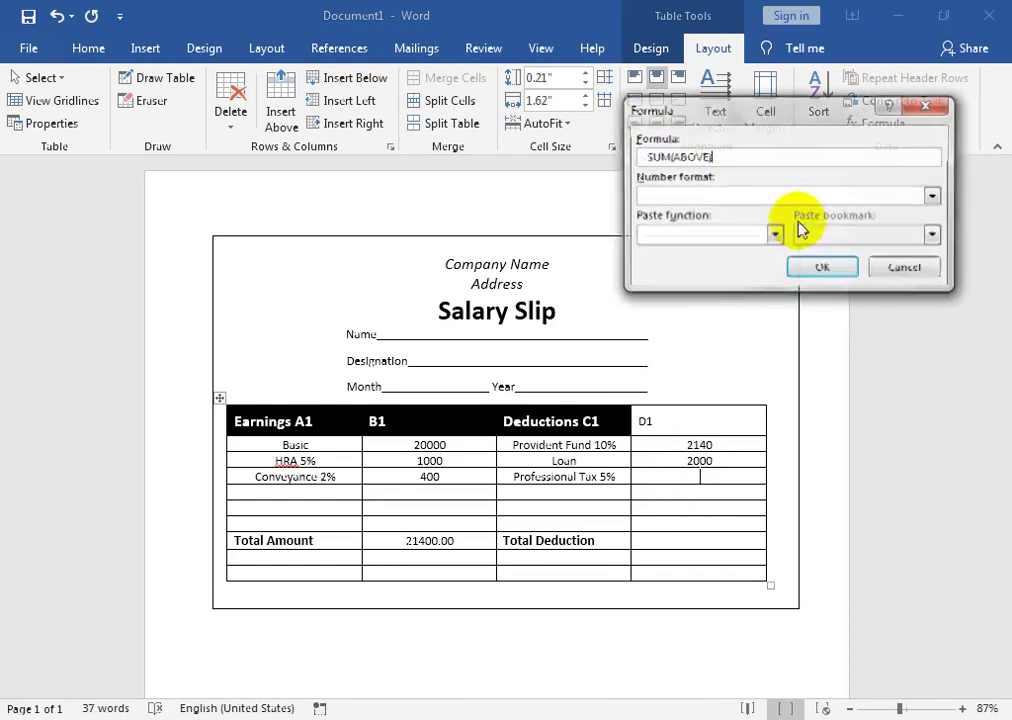
left_click_drag(757, 157, 672, 160)
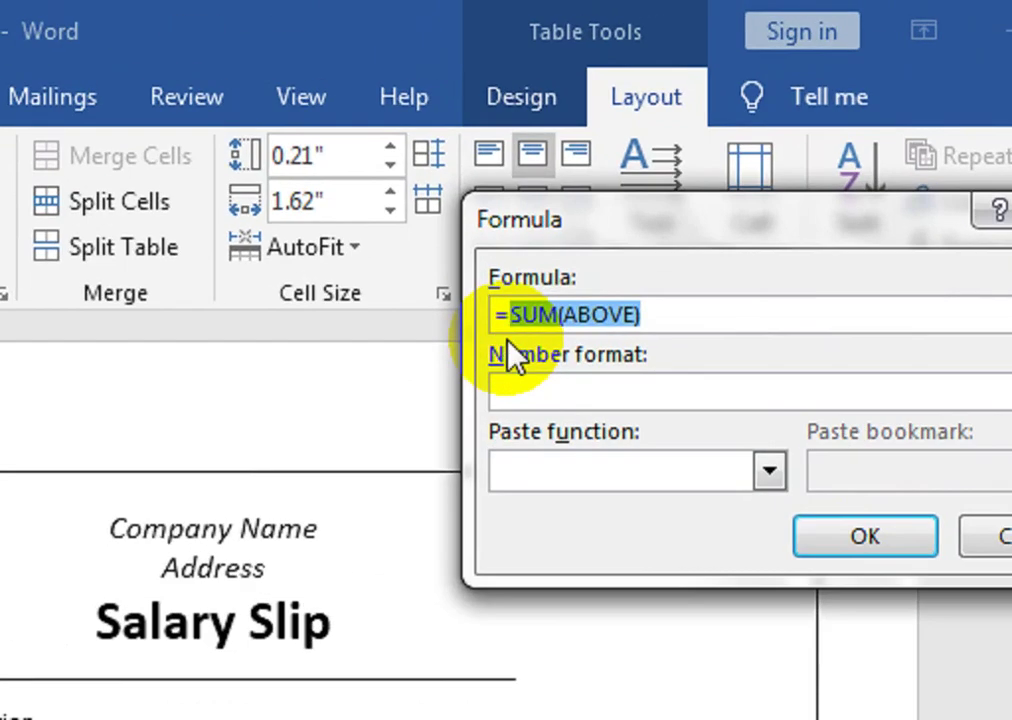
key("BackSpace")
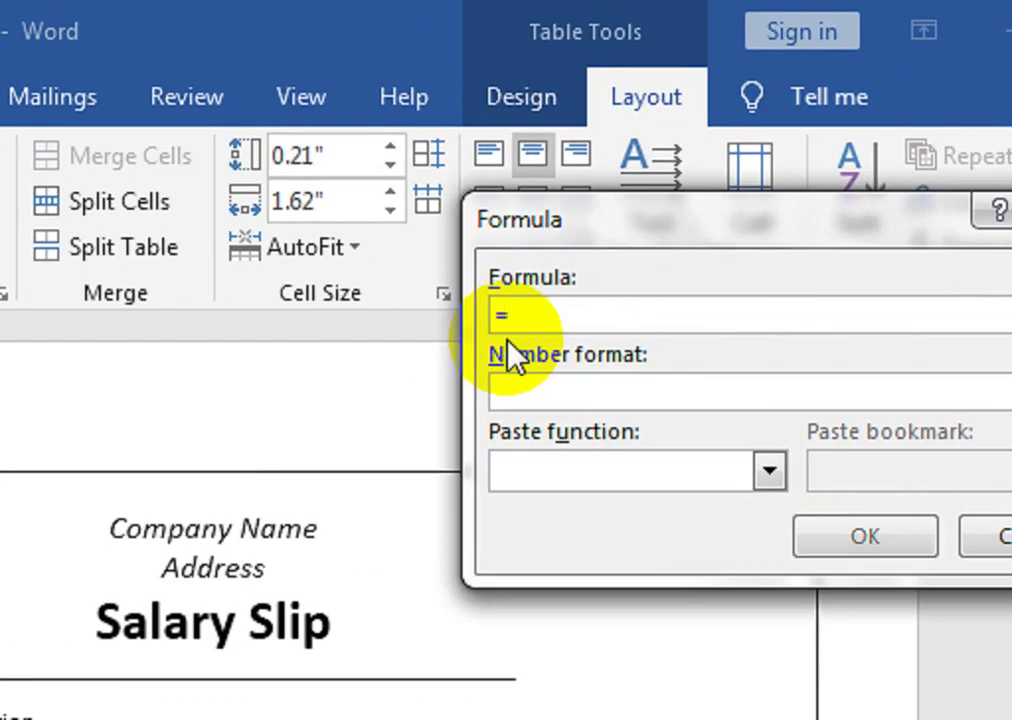
type("B8*")
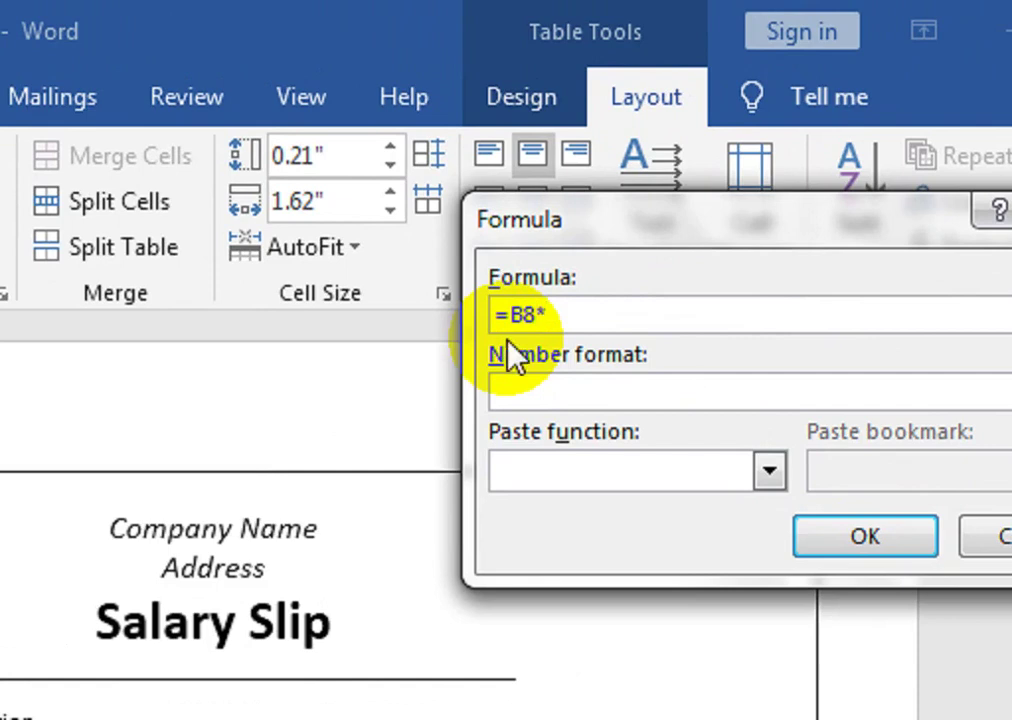
type("5")
type("/100")
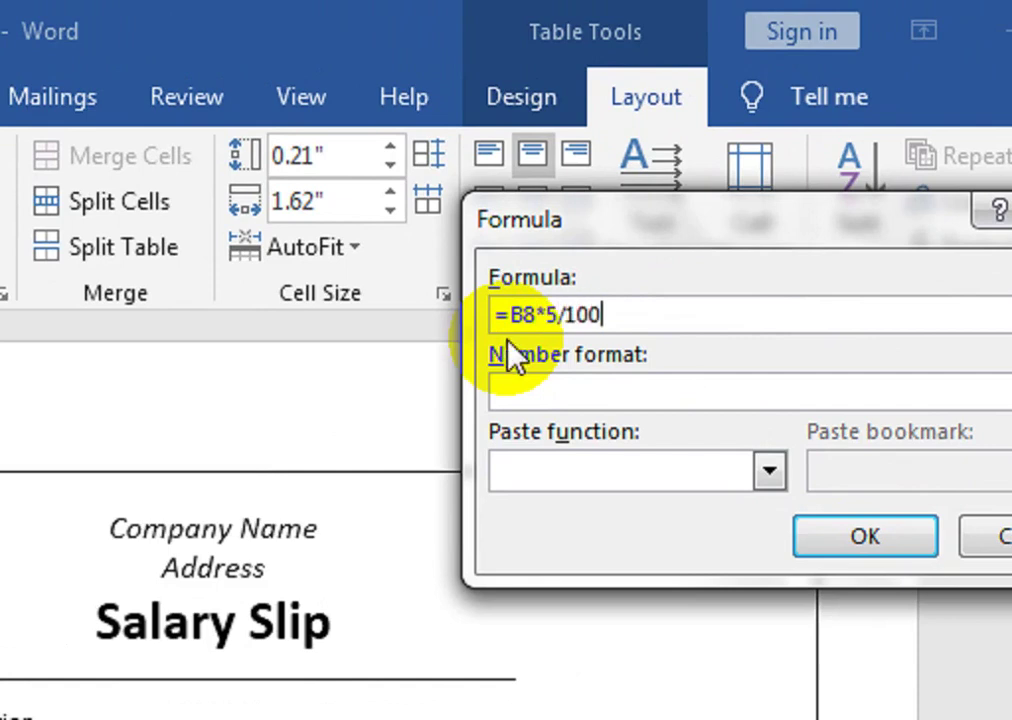
left_click(865, 536)
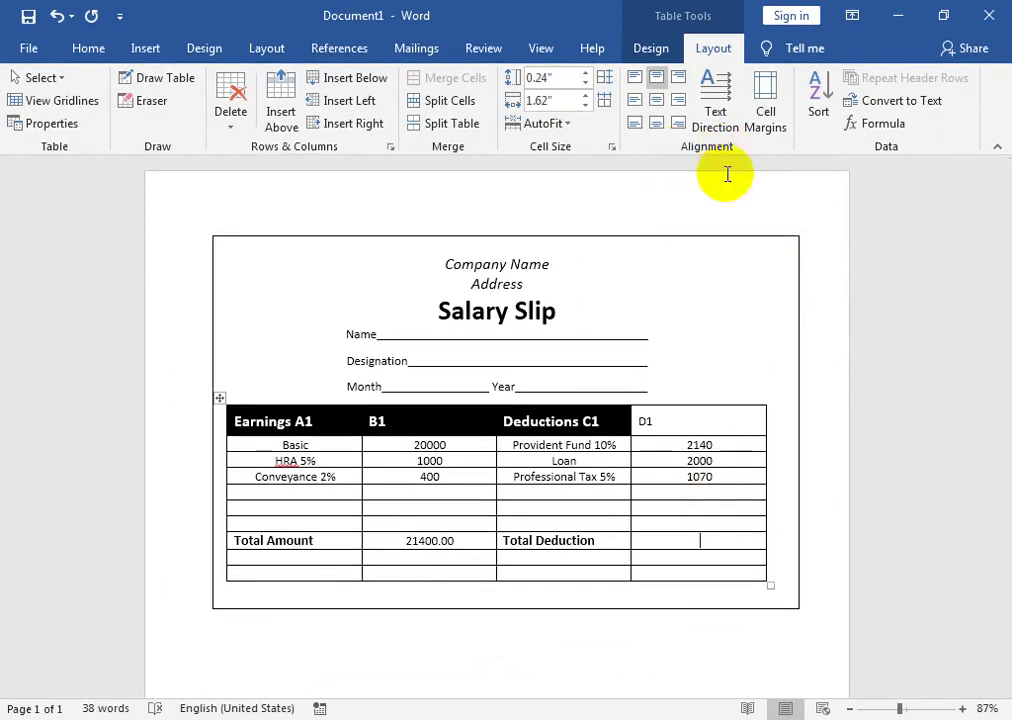
left_click(884, 130)
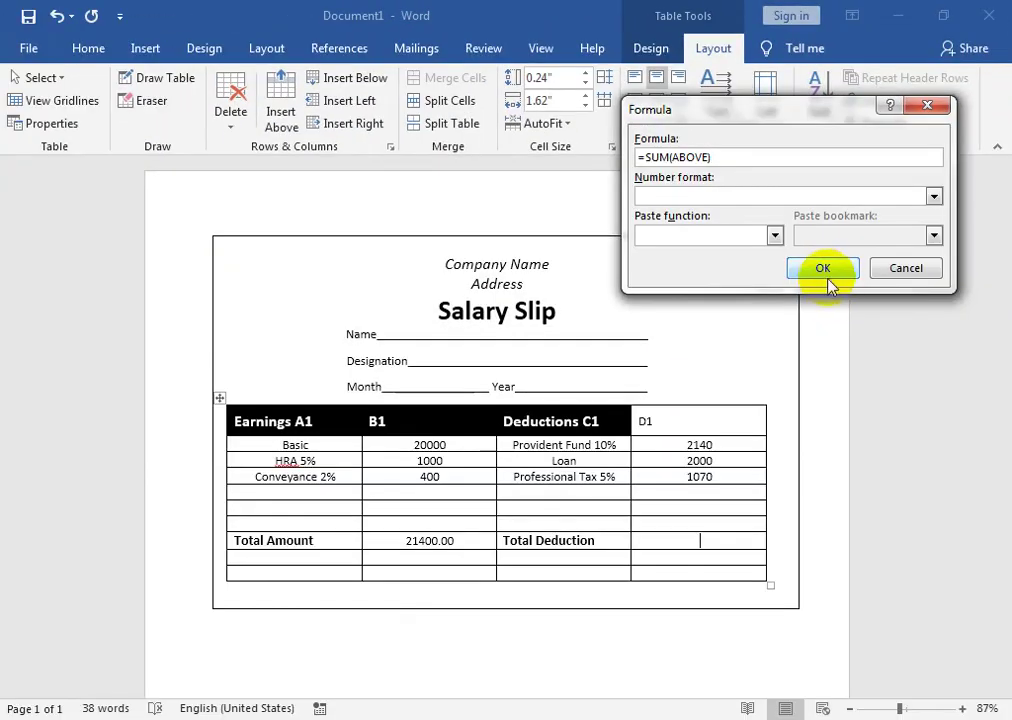
left_click(814, 287)
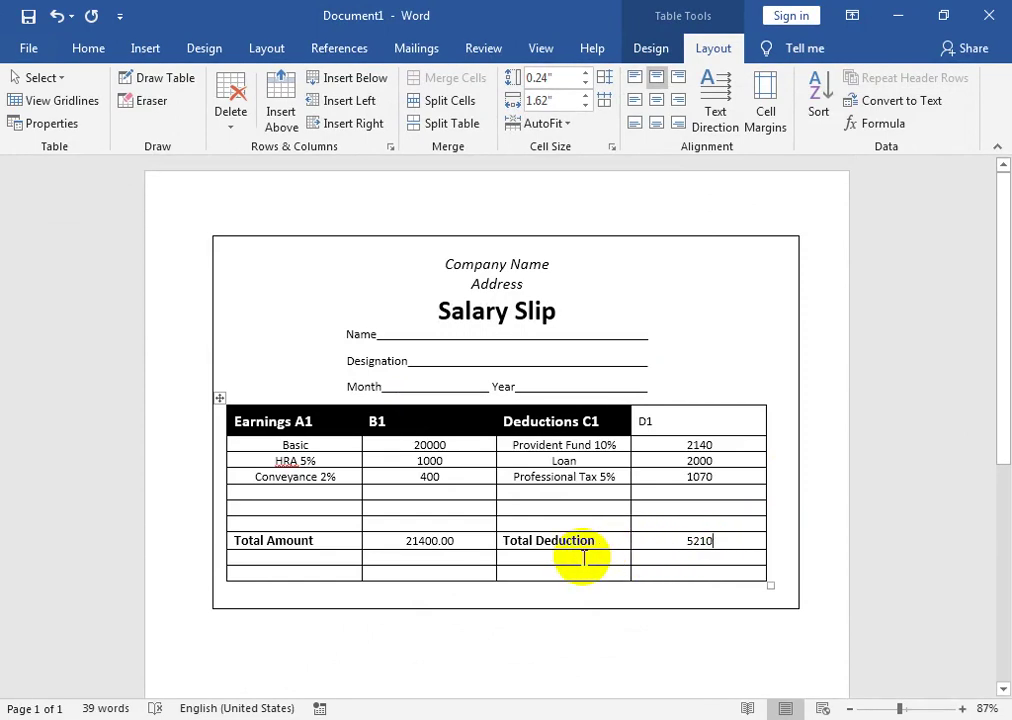
Step: Type the label 'Net Salary' in the cell below Total Deduction
left_click(583, 558)
type("Net ")
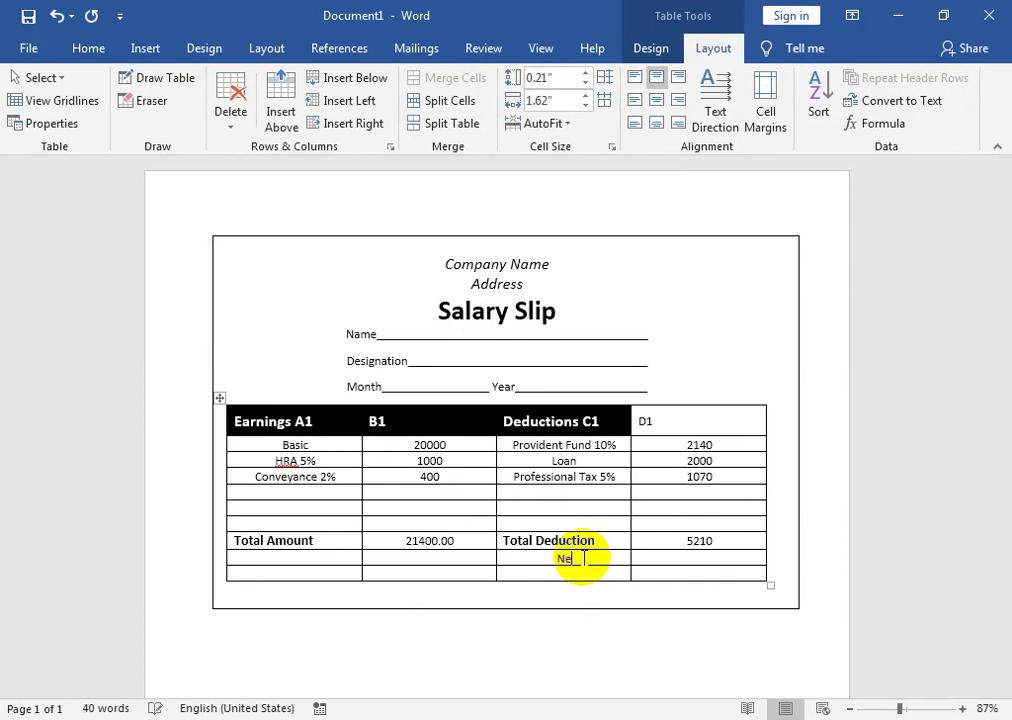
type("Saalry")
key("BackSpace")
key("BackSpace")
key("BackSpace")
key("BackSpace")
type("lar")
type("y")
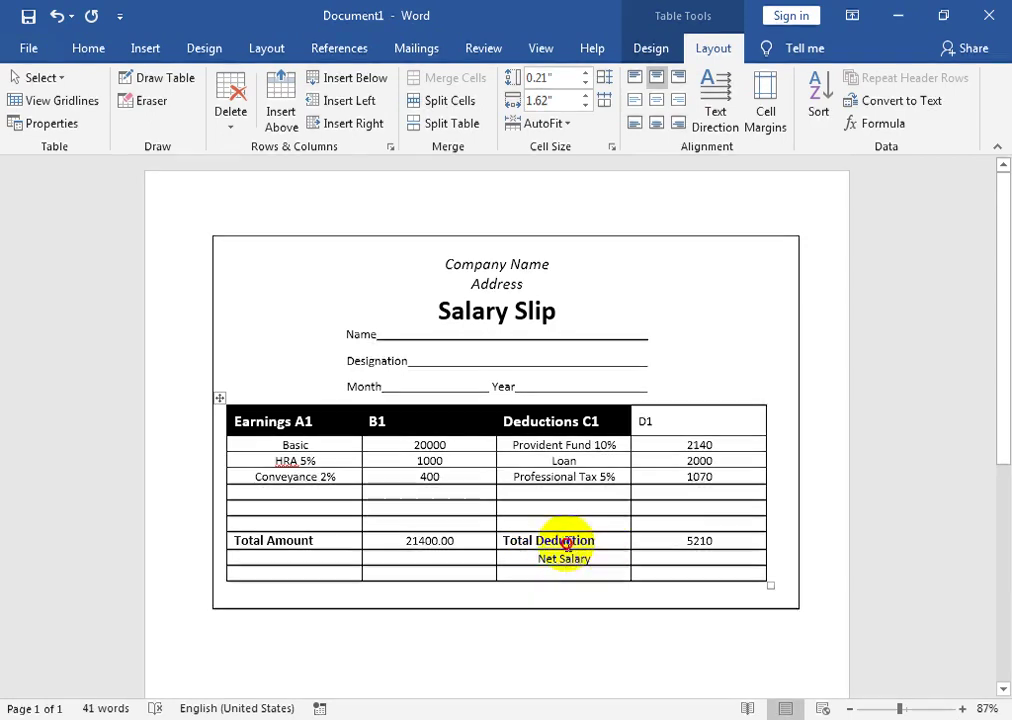
Step: Copy Total Deduction's bold formatting onto Net Salary with Format Painter and left-align it
triple_click(565, 545)
left_click(88, 48)
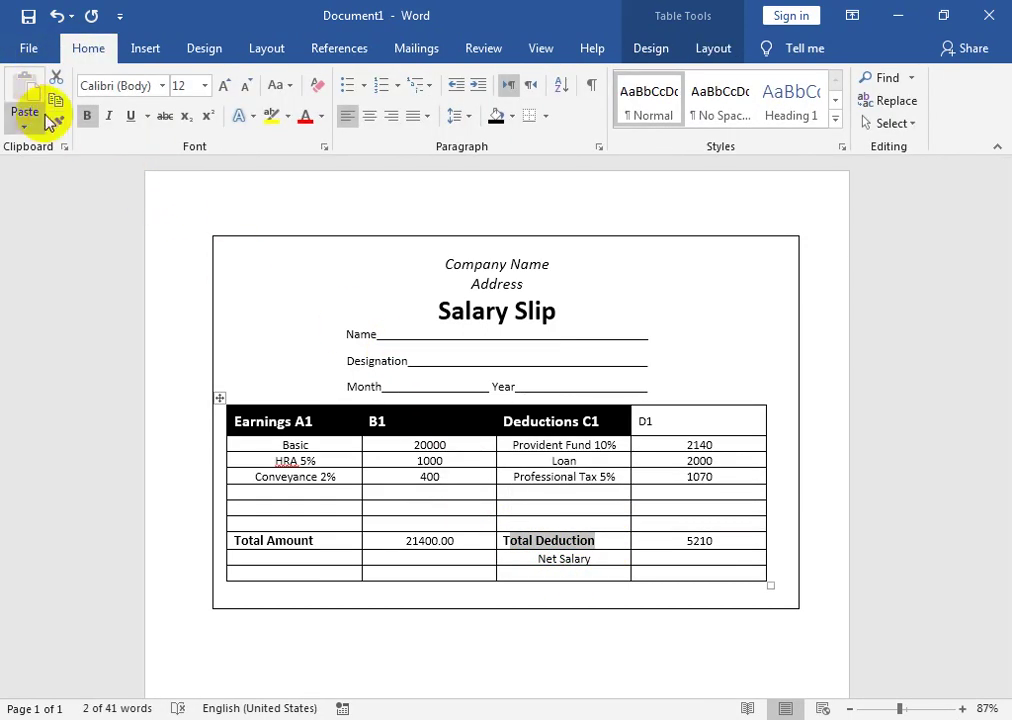
left_click(56, 120)
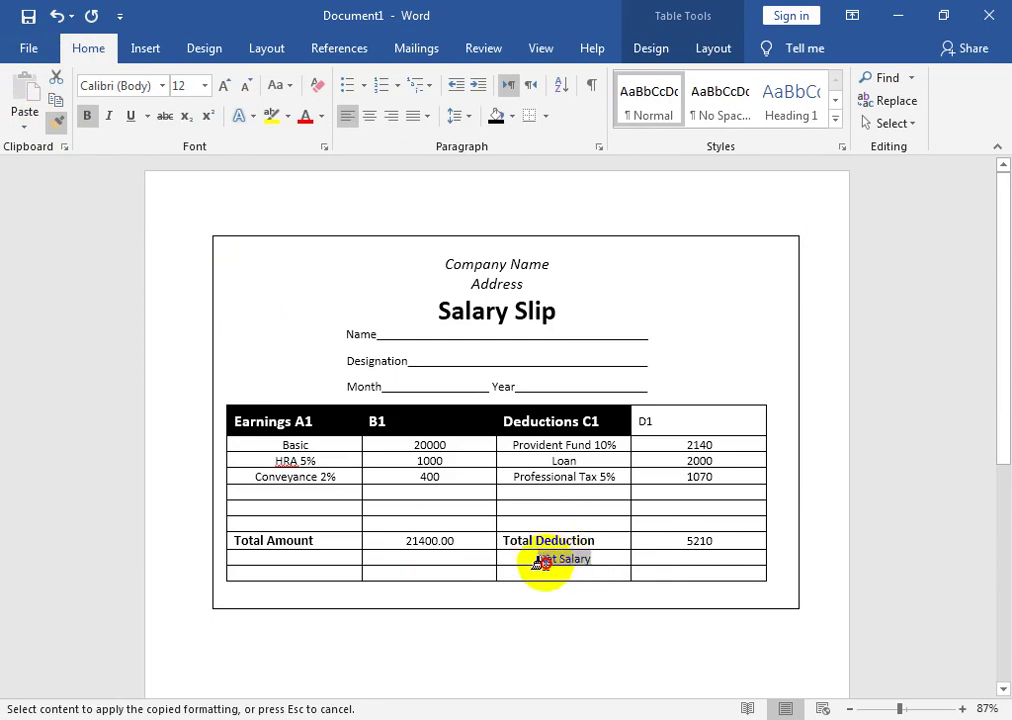
left_click_drag(586, 560, 540, 562)
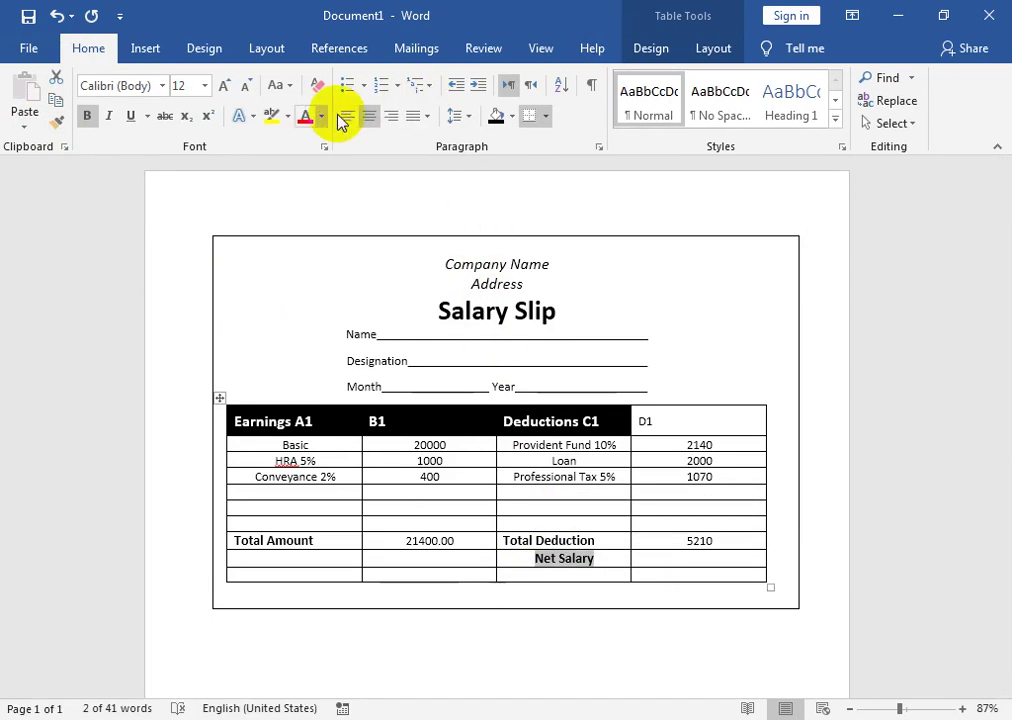
left_click(347, 116)
left_click(684, 567)
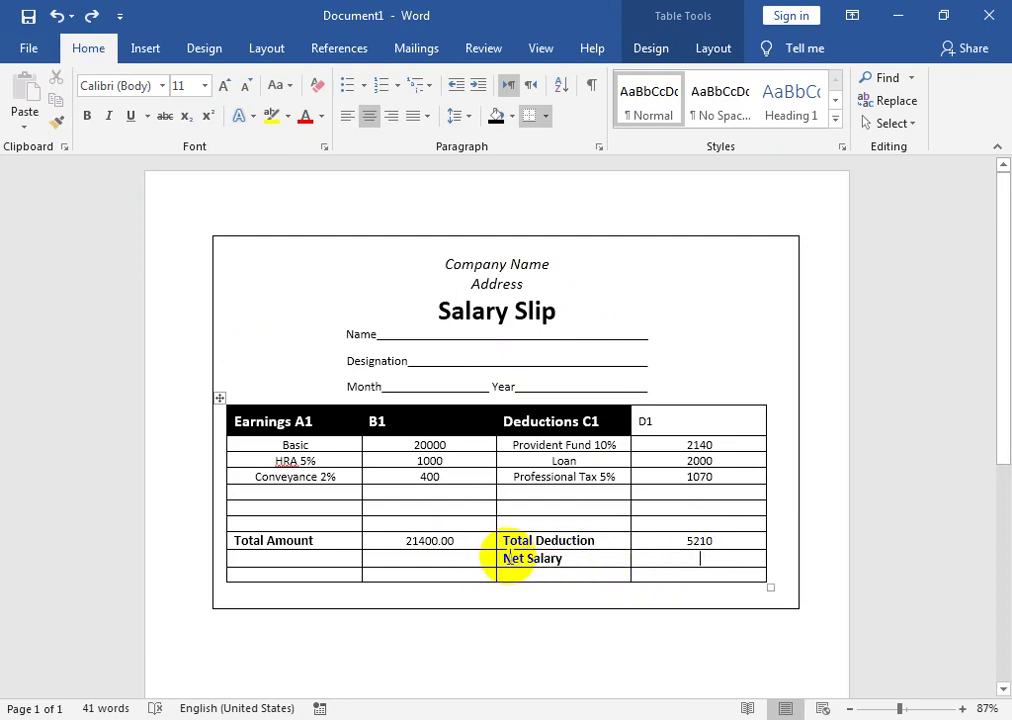
Step: Shade the Net Salary cell black
left_click_drag(502, 558, 557, 558)
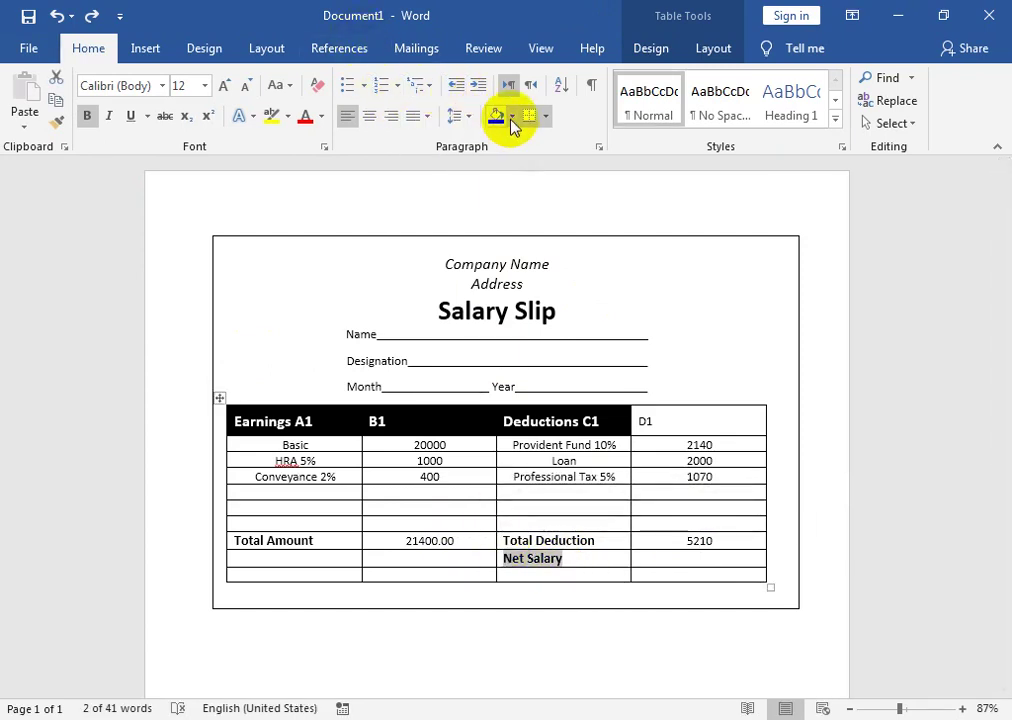
left_click(647, 48)
left_click(699, 126)
left_click(705, 166)
Step: Open the Formula window for the amount cell beside Net Salary
left_click(718, 563)
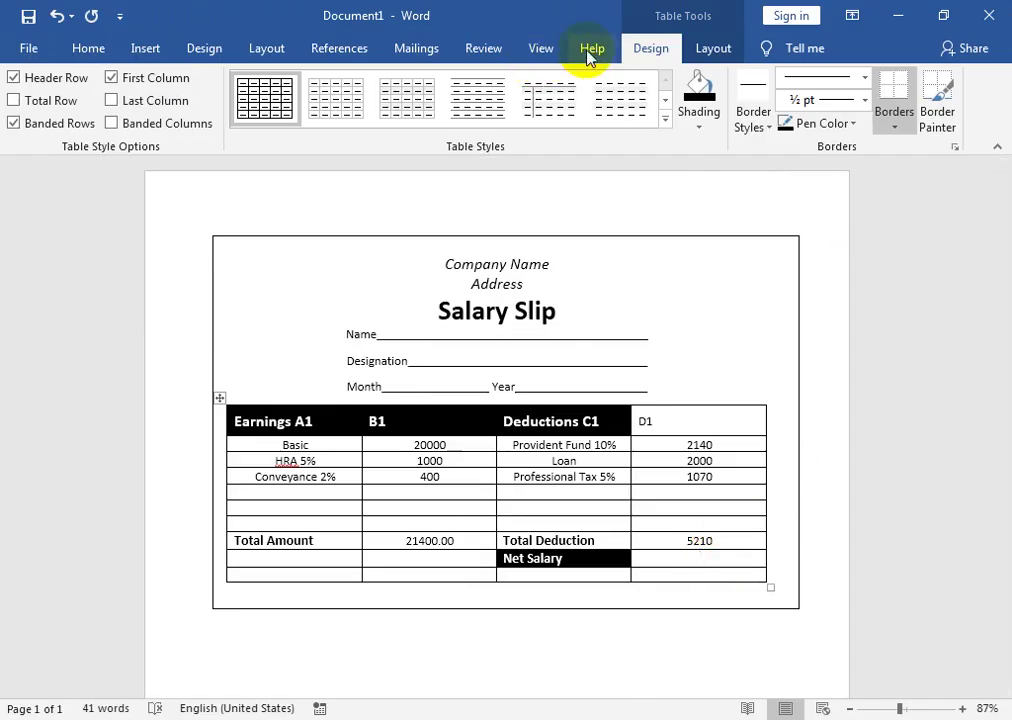
left_click(720, 47)
left_click(876, 123)
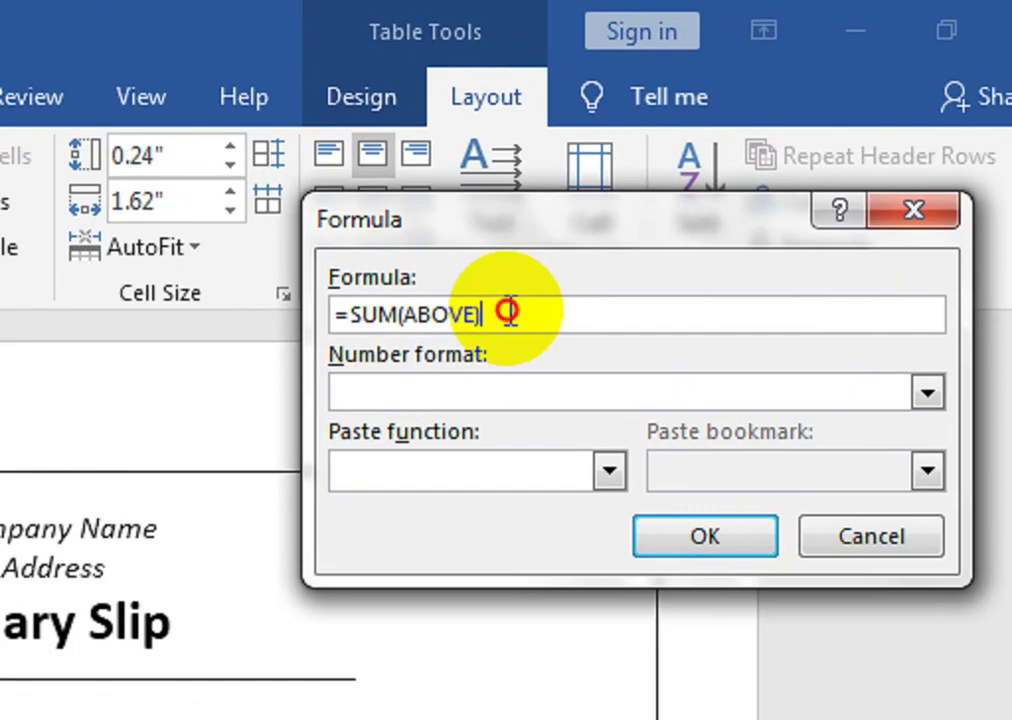
Step: Replace SUM(ABOVE) with =B8-D8 so the Net Salary amount shows 16190
left_click_drag(716, 157, 680, 157)
left_click_drag(418, 314, 350, 316)
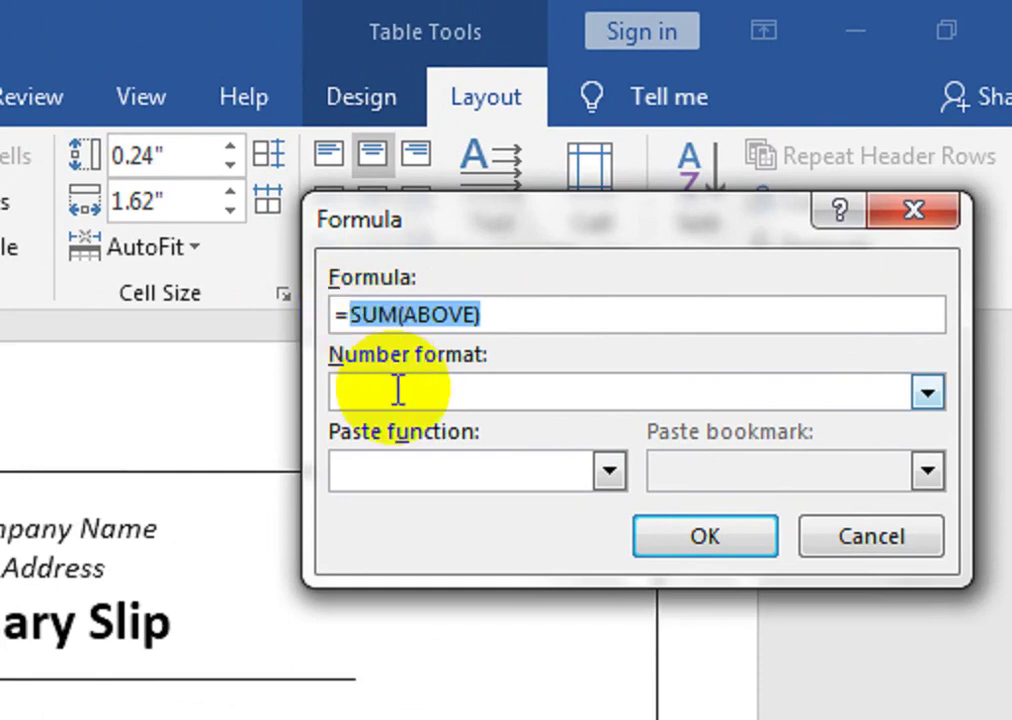
key("BackSpace")
type("B8-")
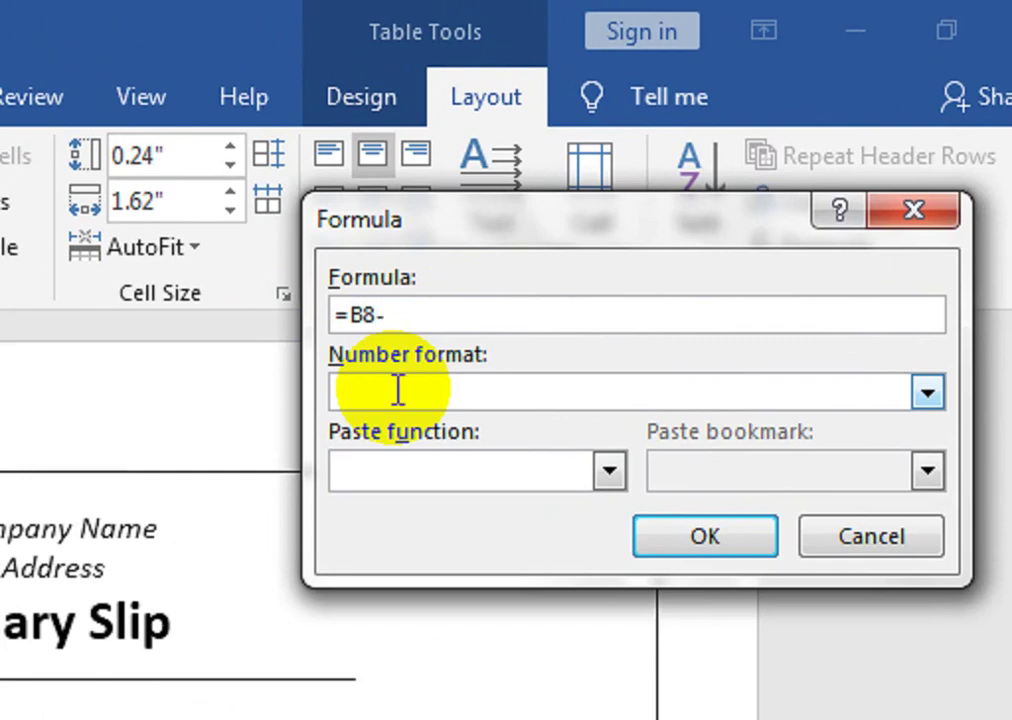
type("D")
type("8")
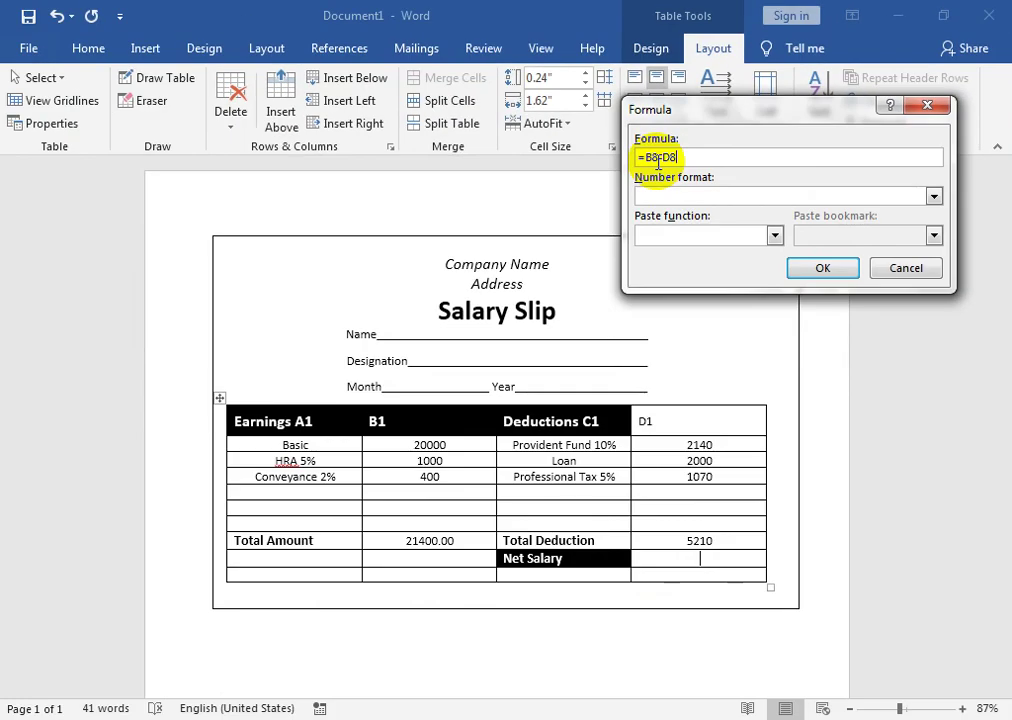
left_click(822, 267)
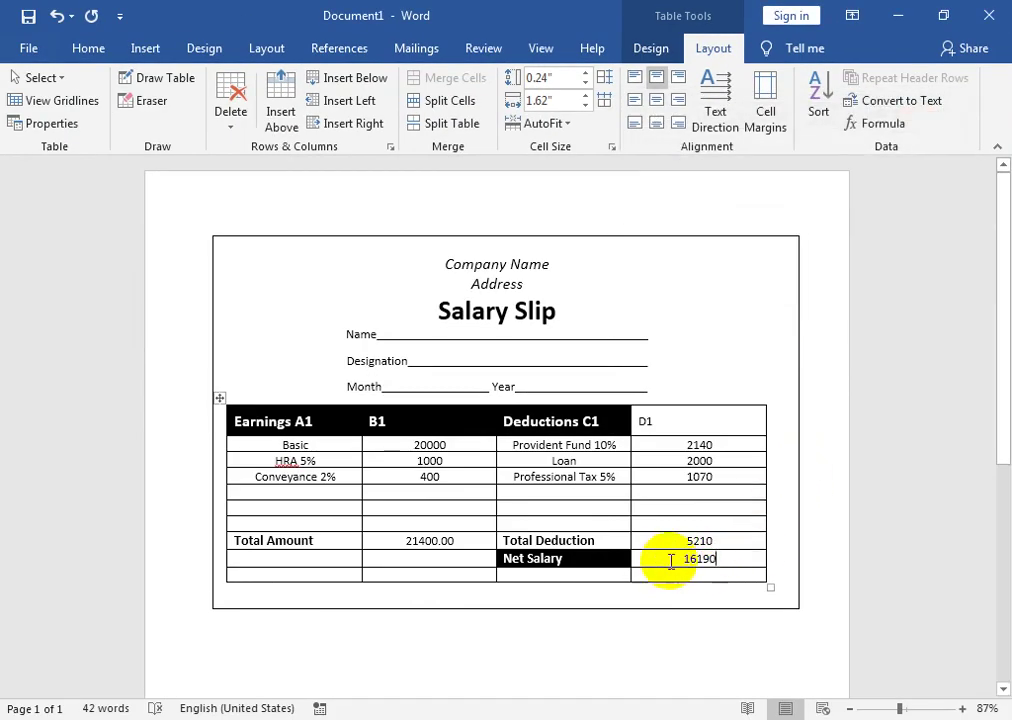
left_click_drag(680, 559, 735, 560)
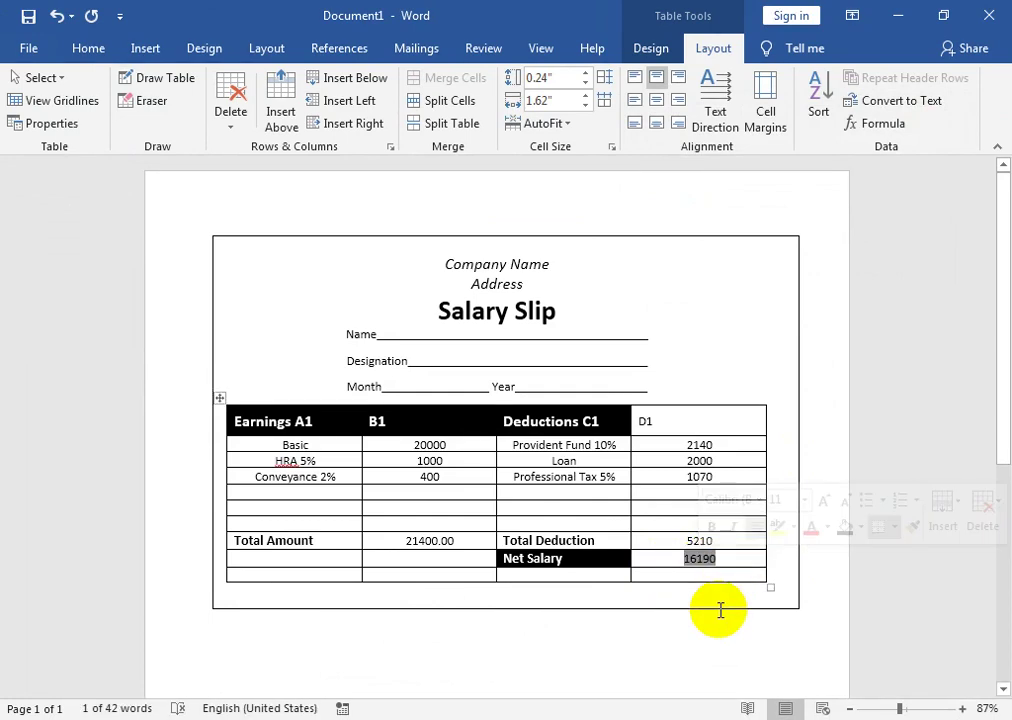
left_click(718, 596)
Step: Change the Earnings/Deductions header row's shading from black to Dark Blue
left_click(631, 419)
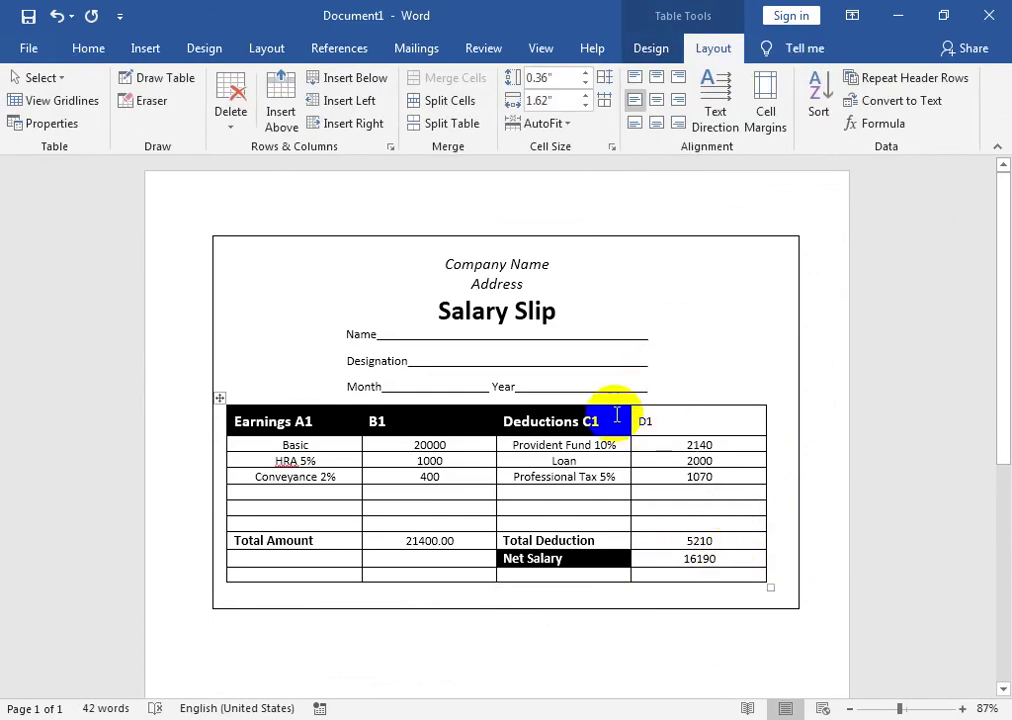
left_click(235, 423)
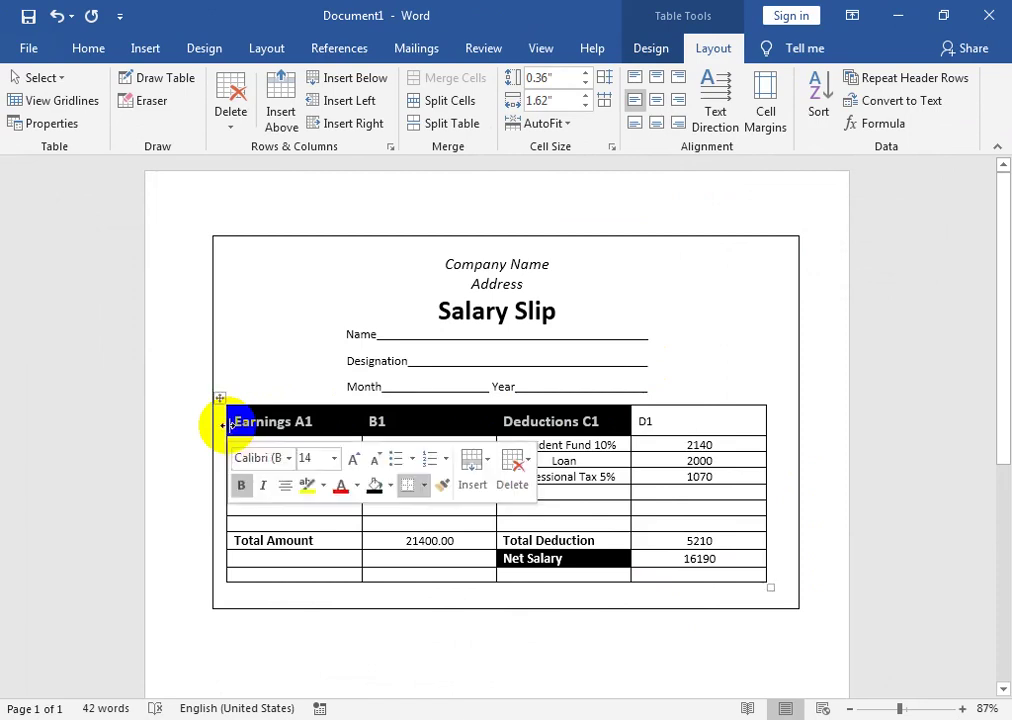
left_click(88, 48)
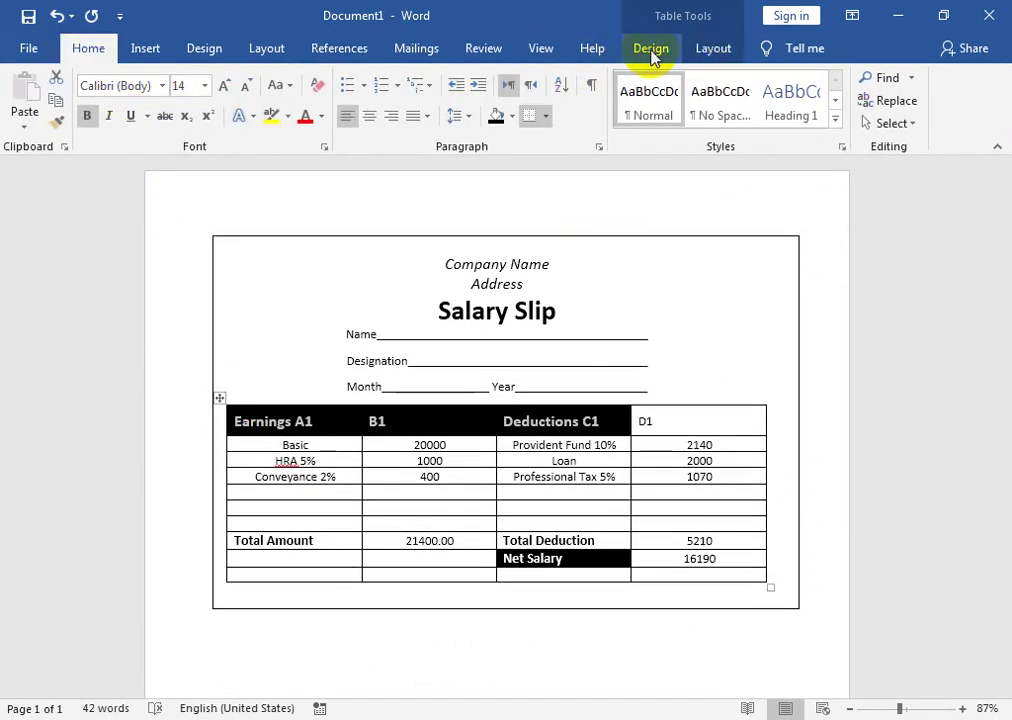
left_click(651, 48)
left_click(699, 135)
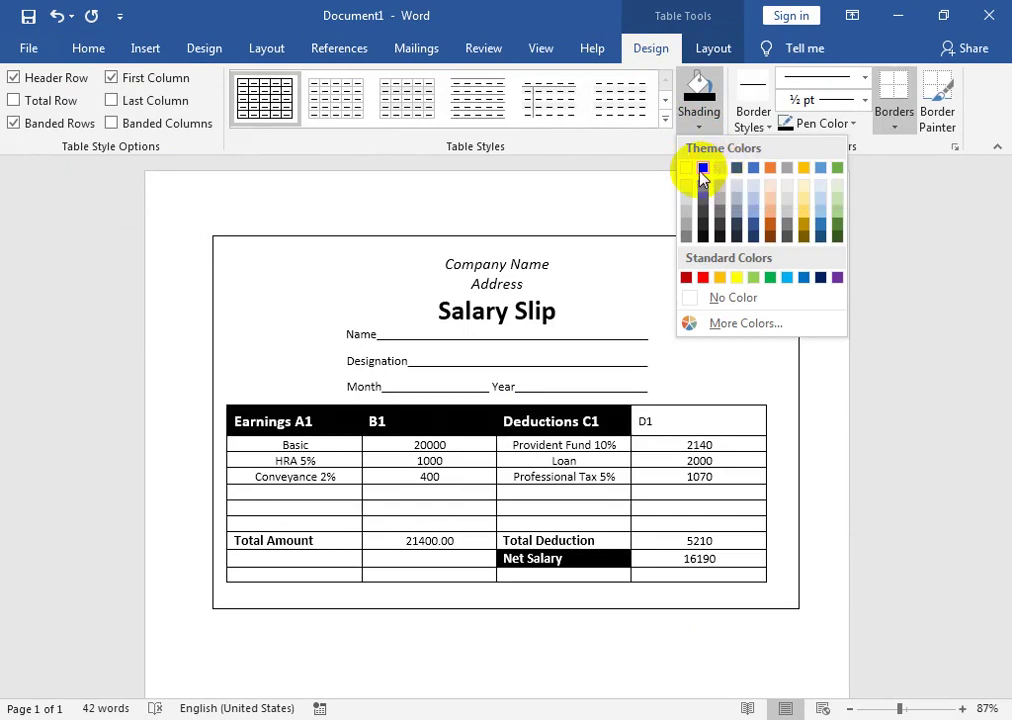
left_click(820, 284)
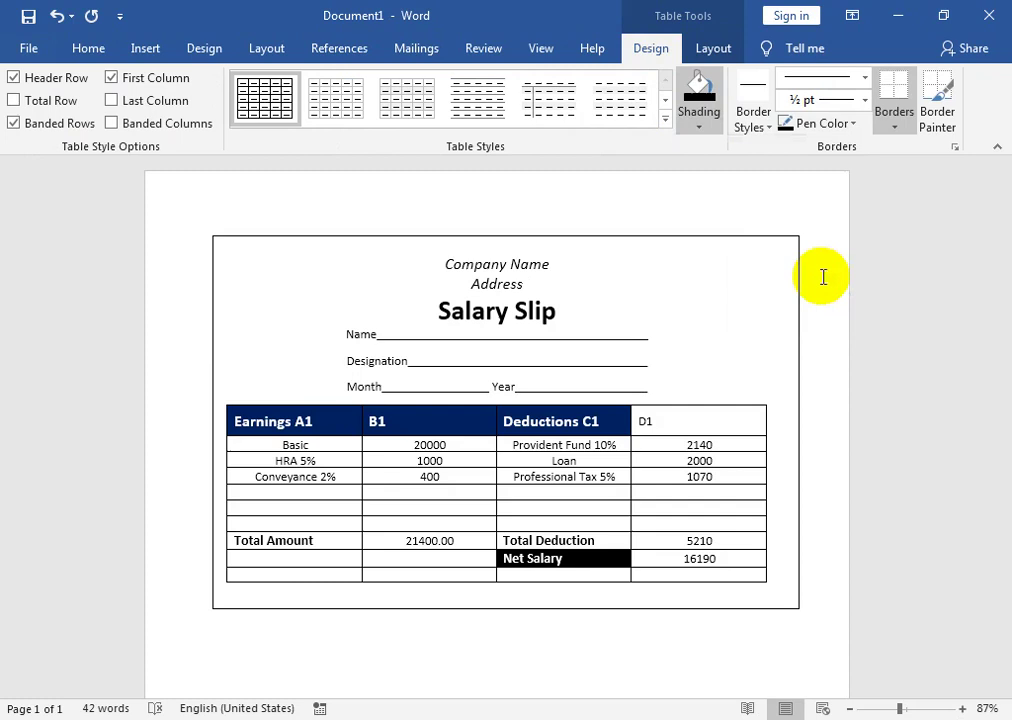
left_click(636, 360)
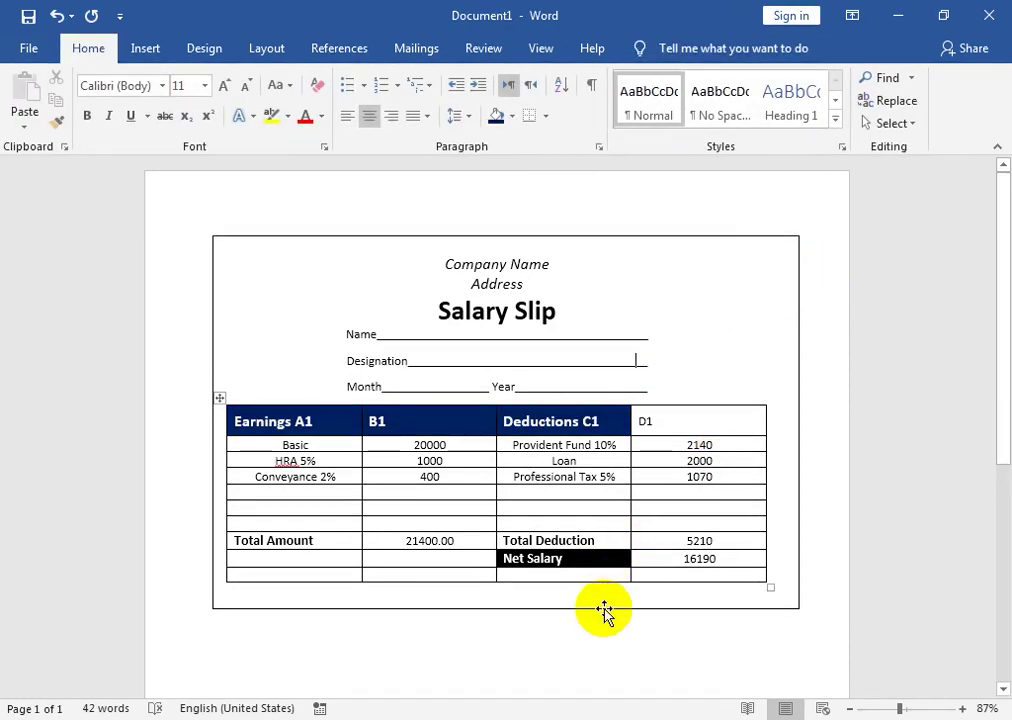
left_click(604, 594)
key("Down")
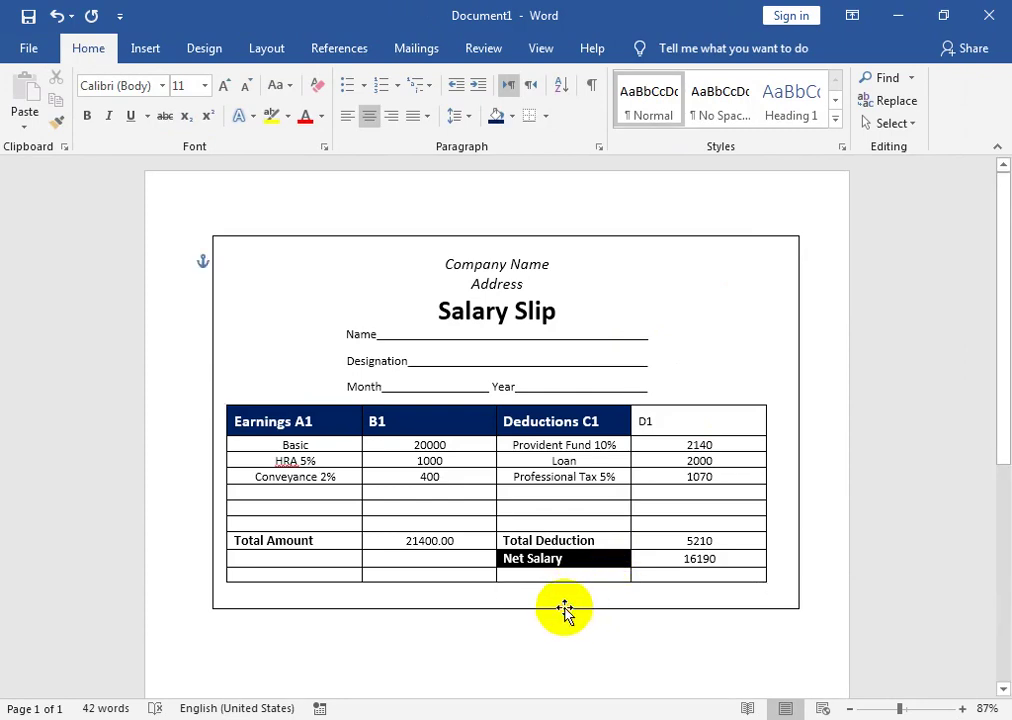
Step: Make the slip's box taller and add left-aligned Cheque No and Name of Bank lines with underscores
left_click(500, 607)
left_click_drag(503, 622, 501, 664)
left_click(488, 625)
type("Che")
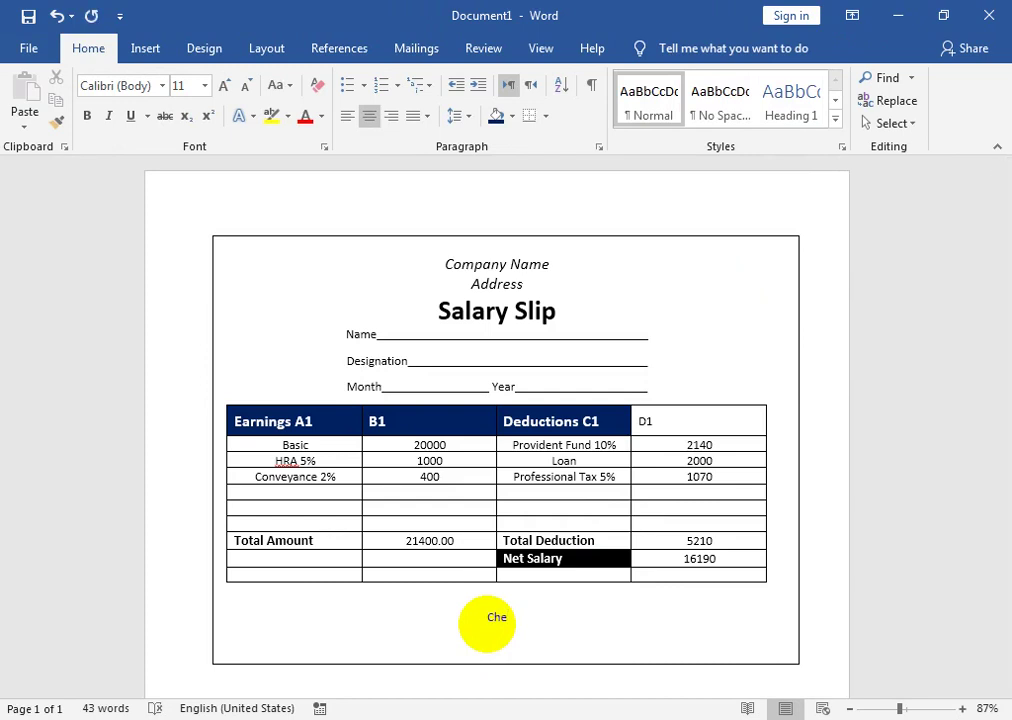
type("que No")
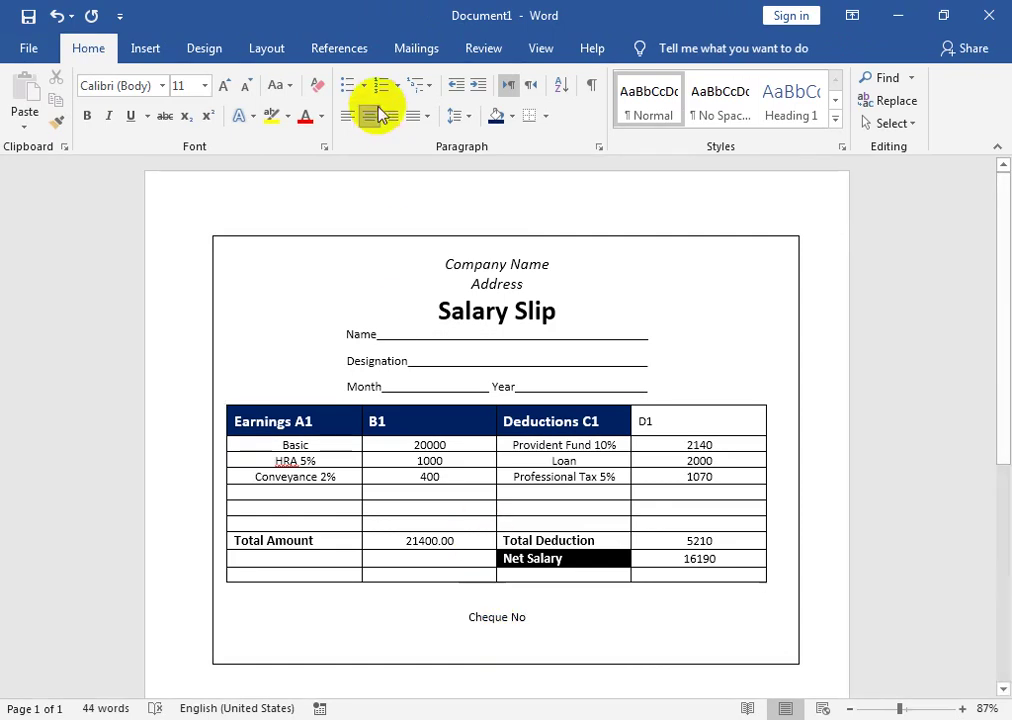
left_click(348, 115)
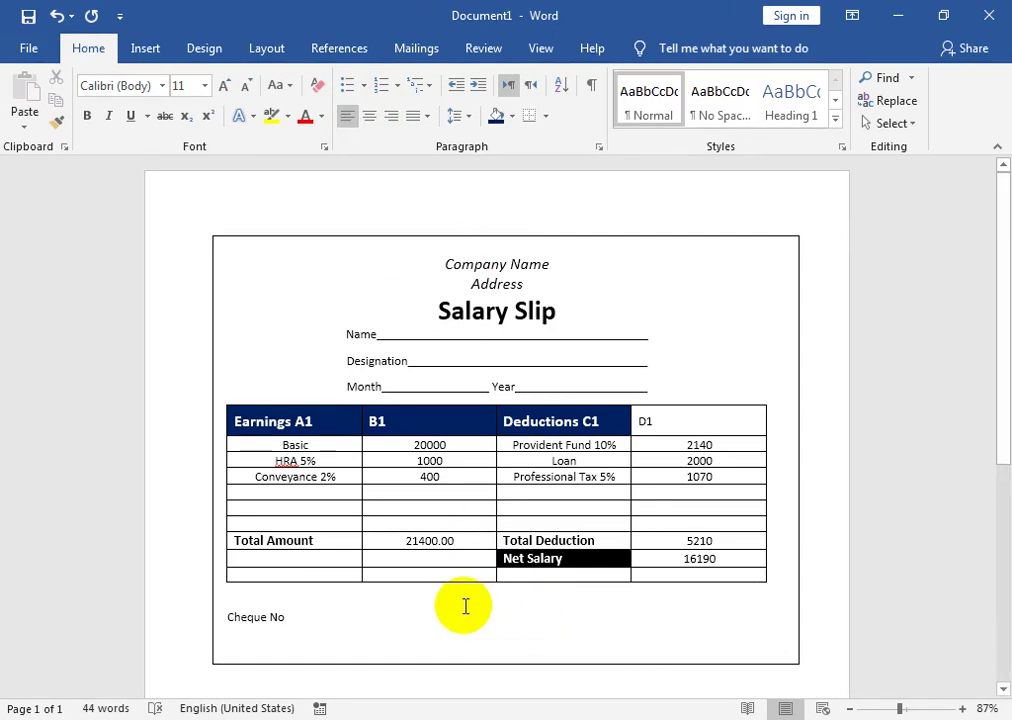
type("__________________________")
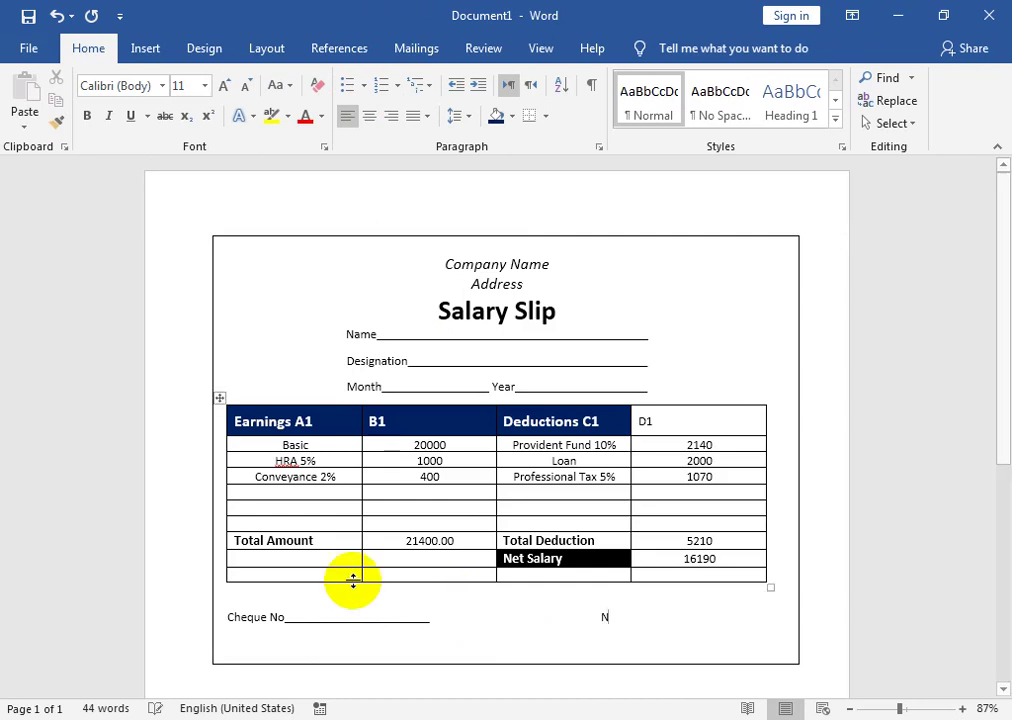
type("ame")
type(" Bank")
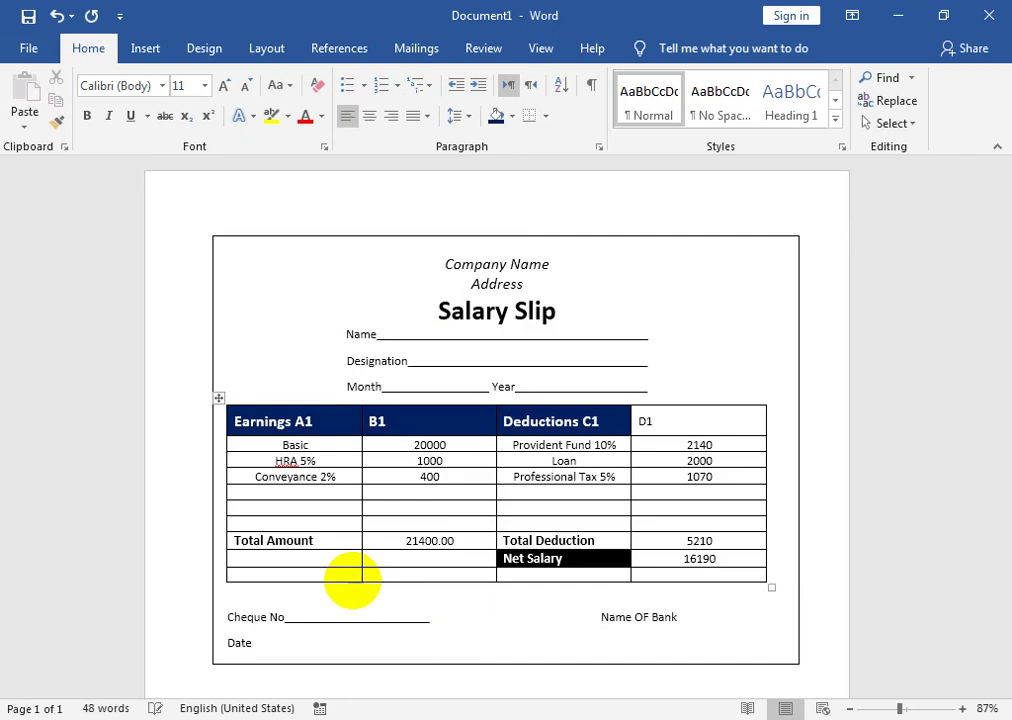
type("___________________________")
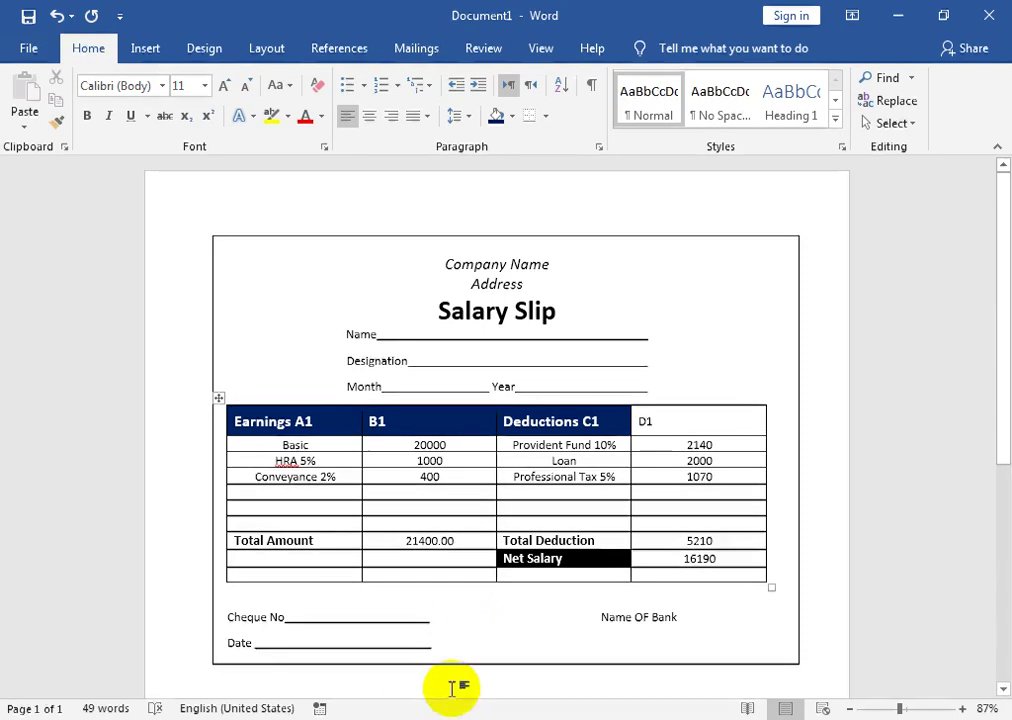
Step: Stretch the box slightly and add a 'Signature OF The Employee' line below Date
left_click(508, 664)
left_click_drag(508, 664, 511, 670)
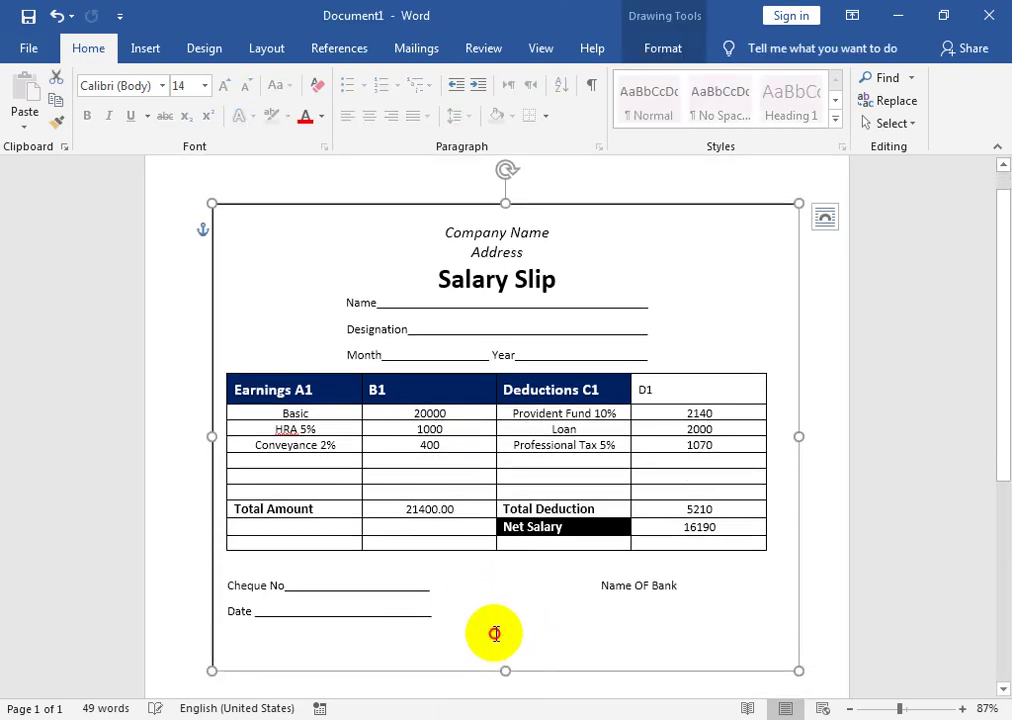
left_click(494, 633)
key("Return")
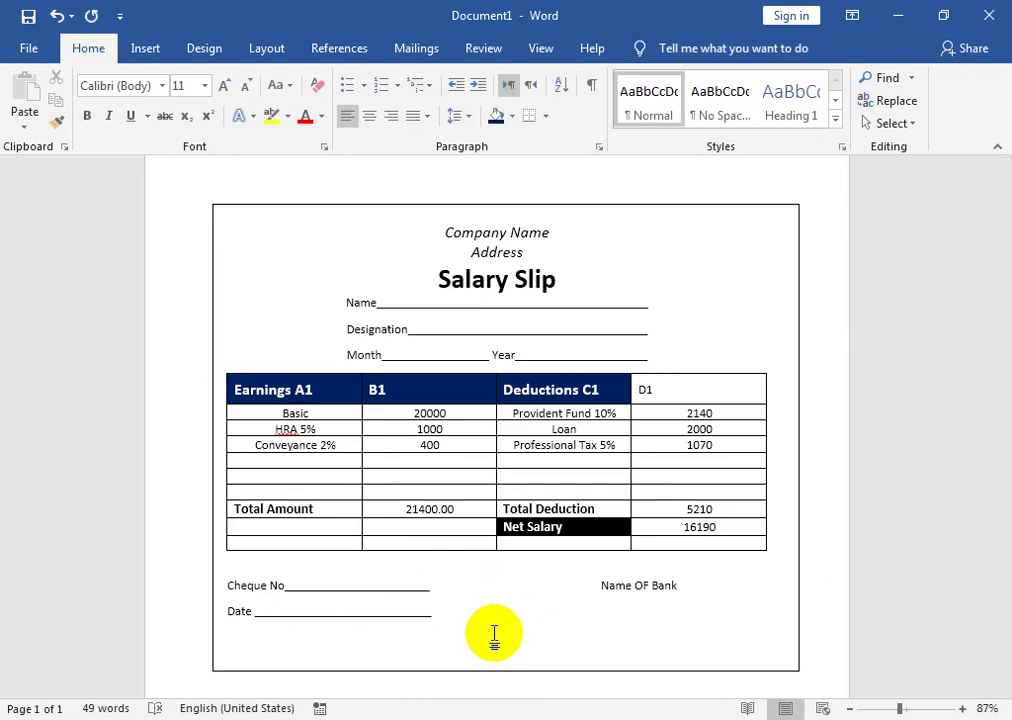
type("Signatur")
type("e OF ")
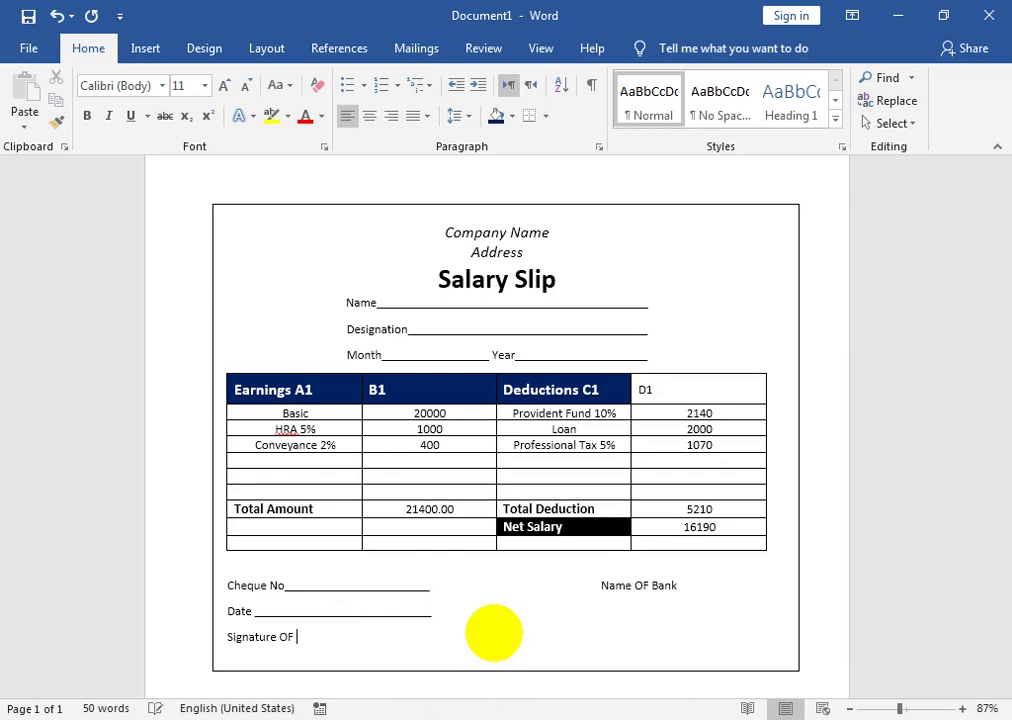
type("Employee_______________________")
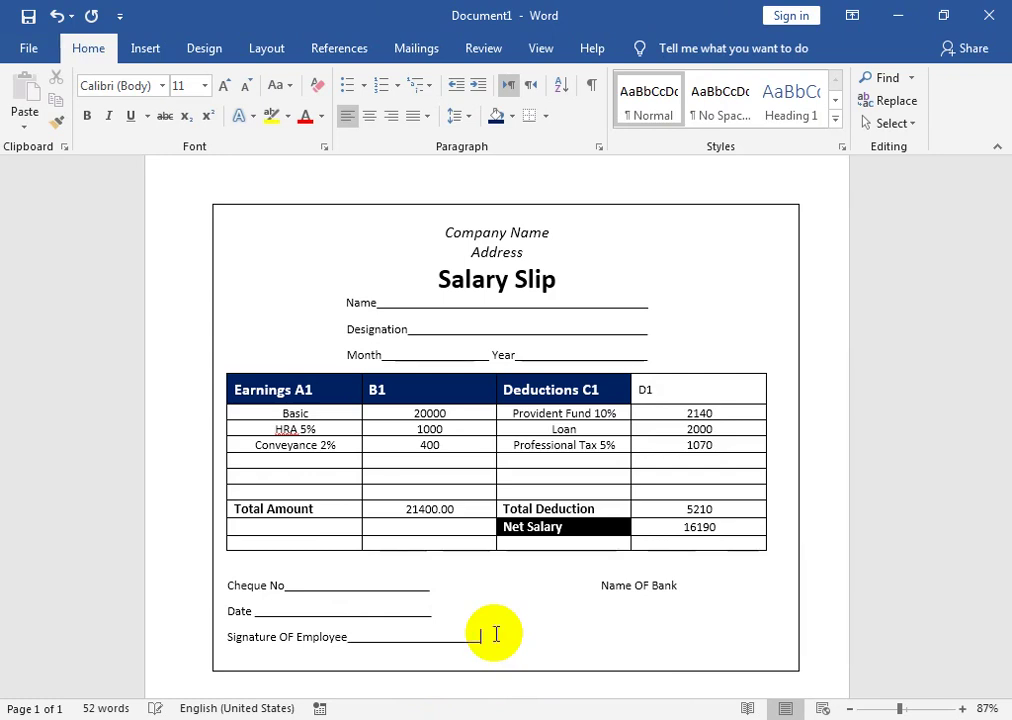
type("_")
left_click(296, 637)
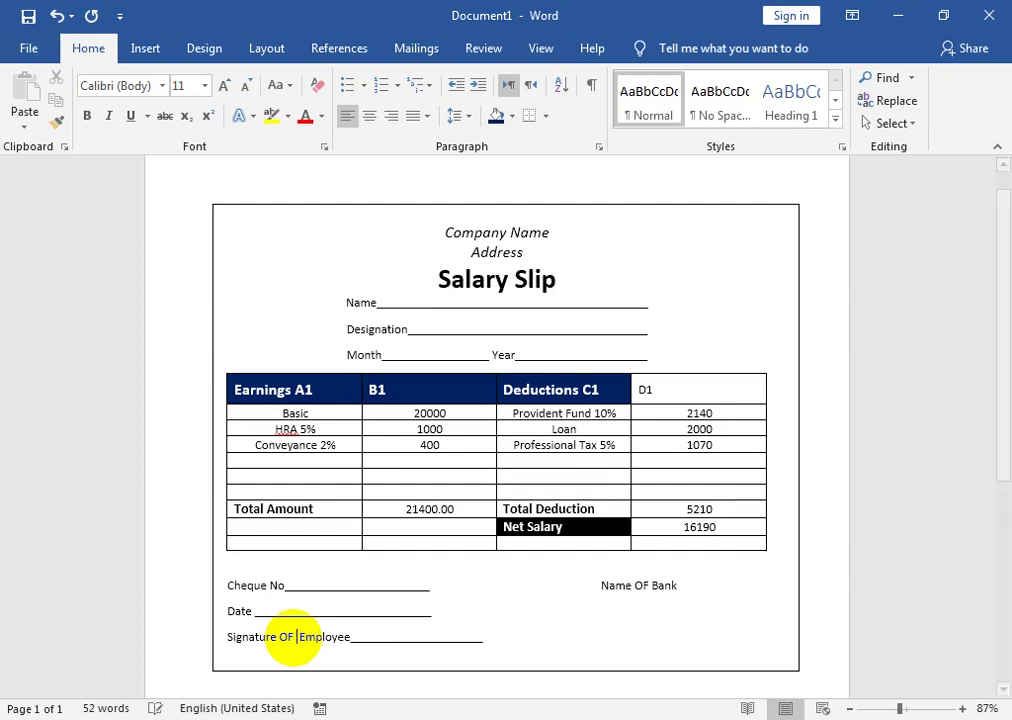
type("Tehe")
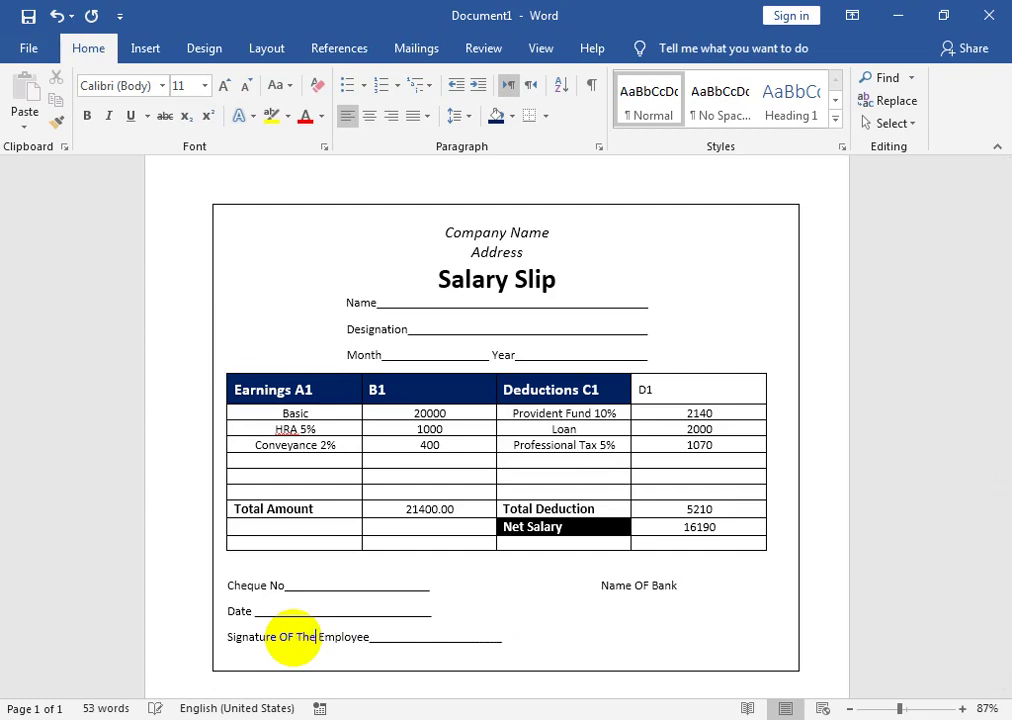
Step: Add the Director field after a tab and line Name OF Bank up with it
left_click(621, 612)
left_click(616, 637)
key("Tab")
left_click(1006, 717)
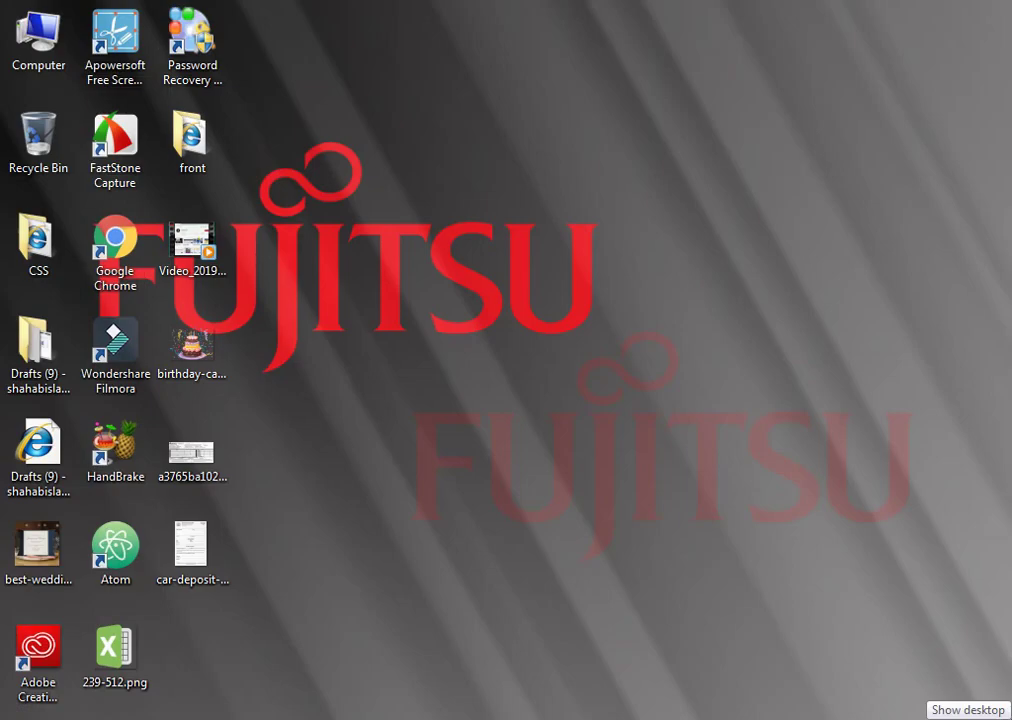
left_click(1006, 717)
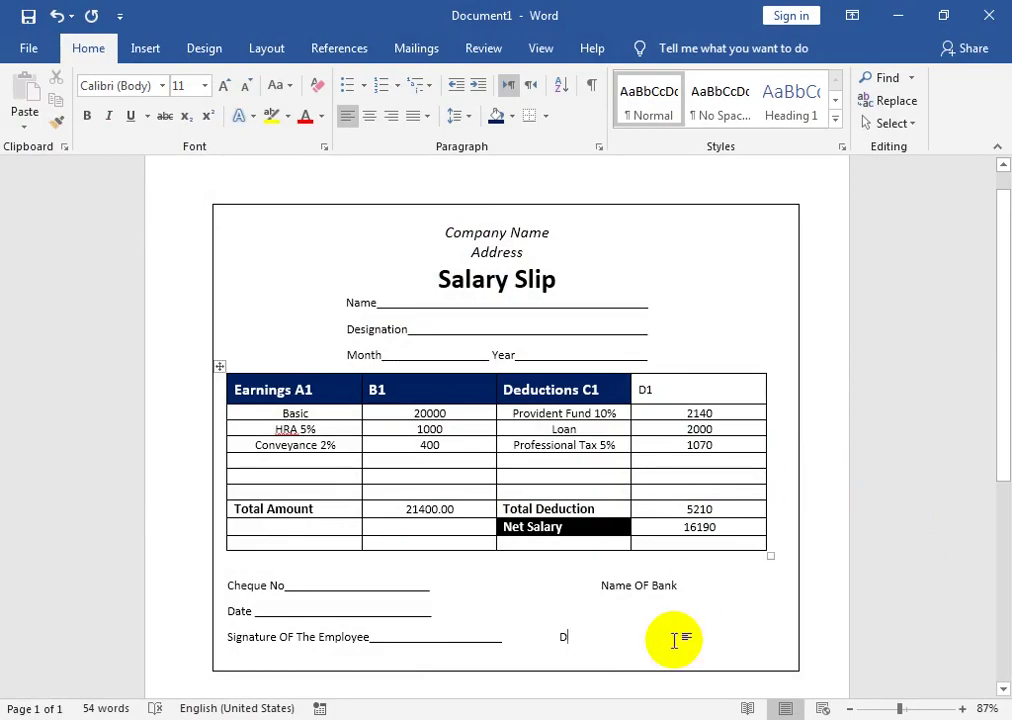
type("irector")
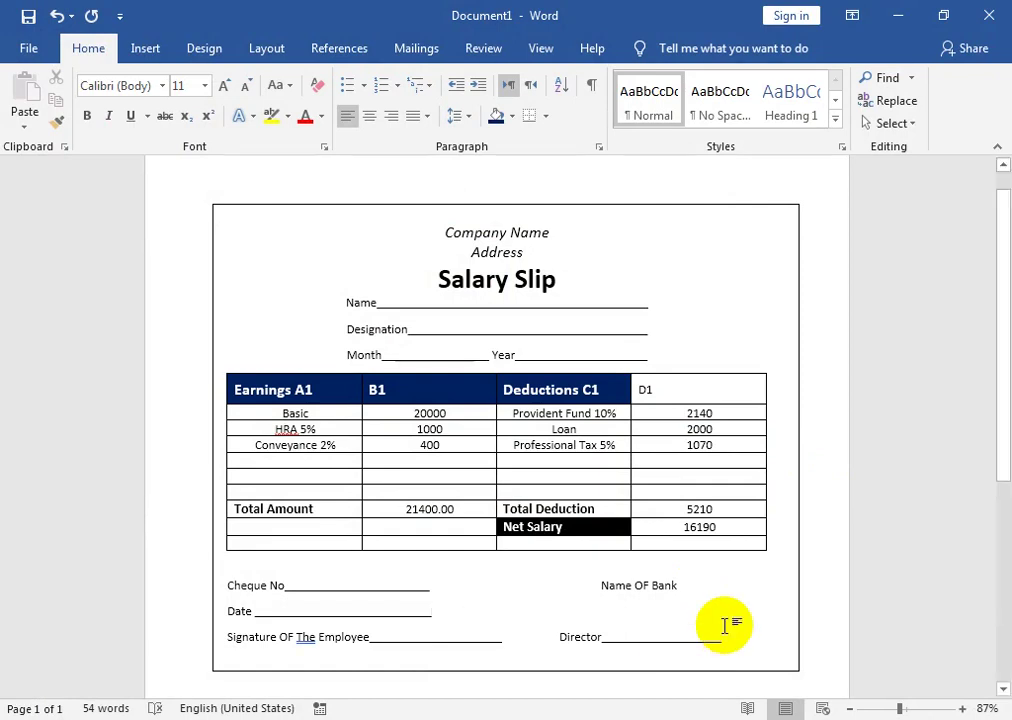
left_click(601, 586)
key("BackSpace")
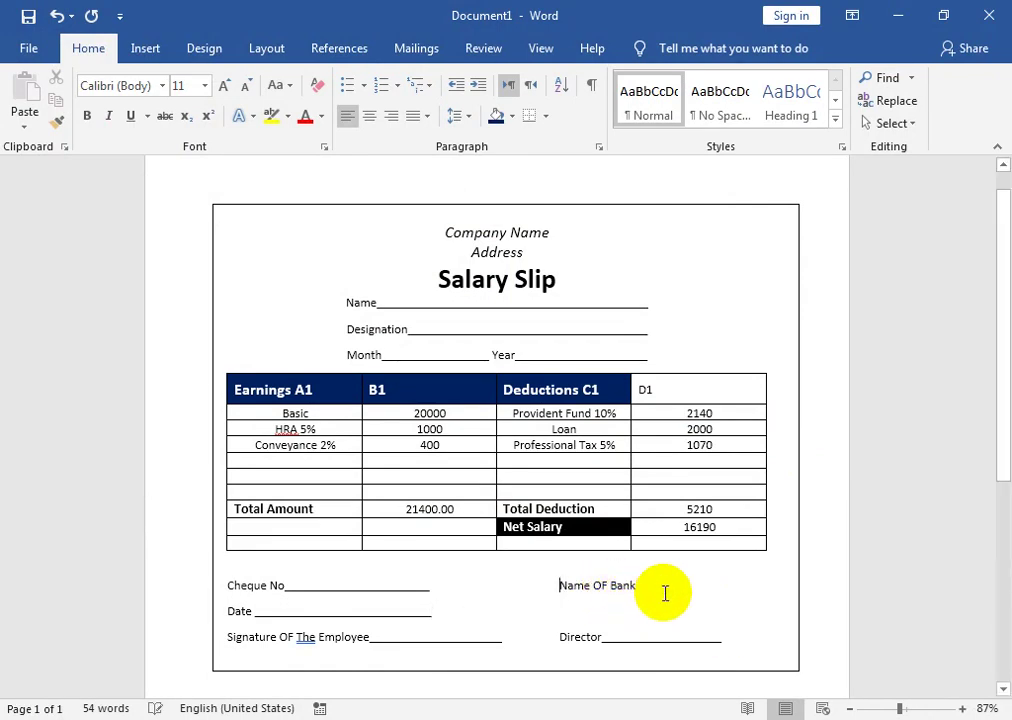
key("End")
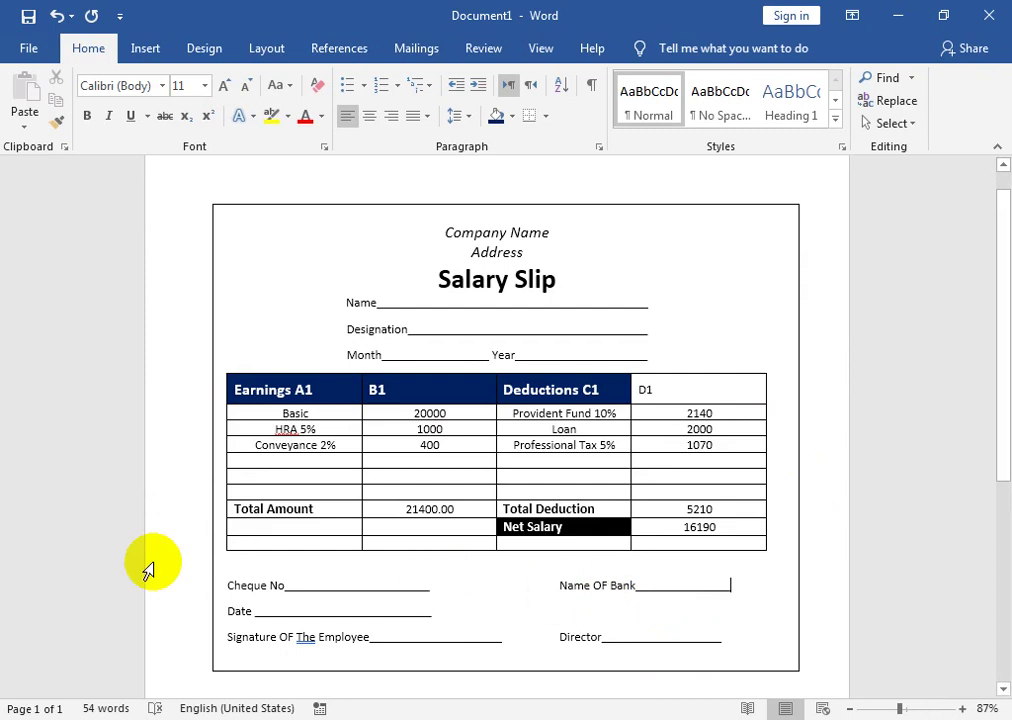
Step: Draw a wide no-fill rectangle just below the salary table and enable text inside it
left_click(232, 557)
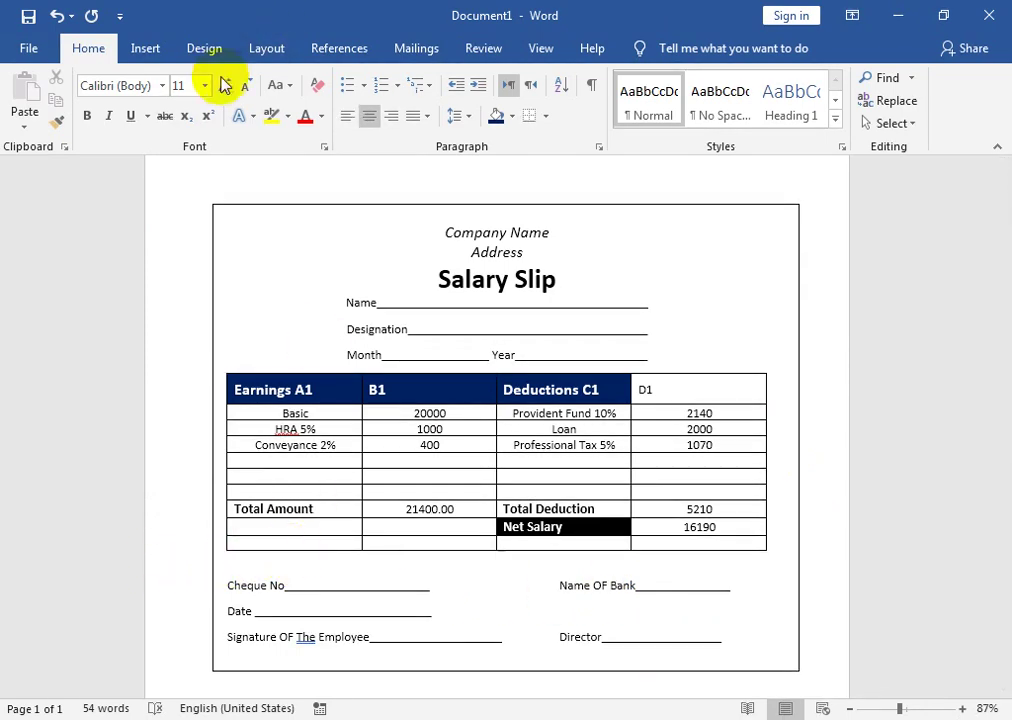
left_click(146, 50)
left_click(156, 128)
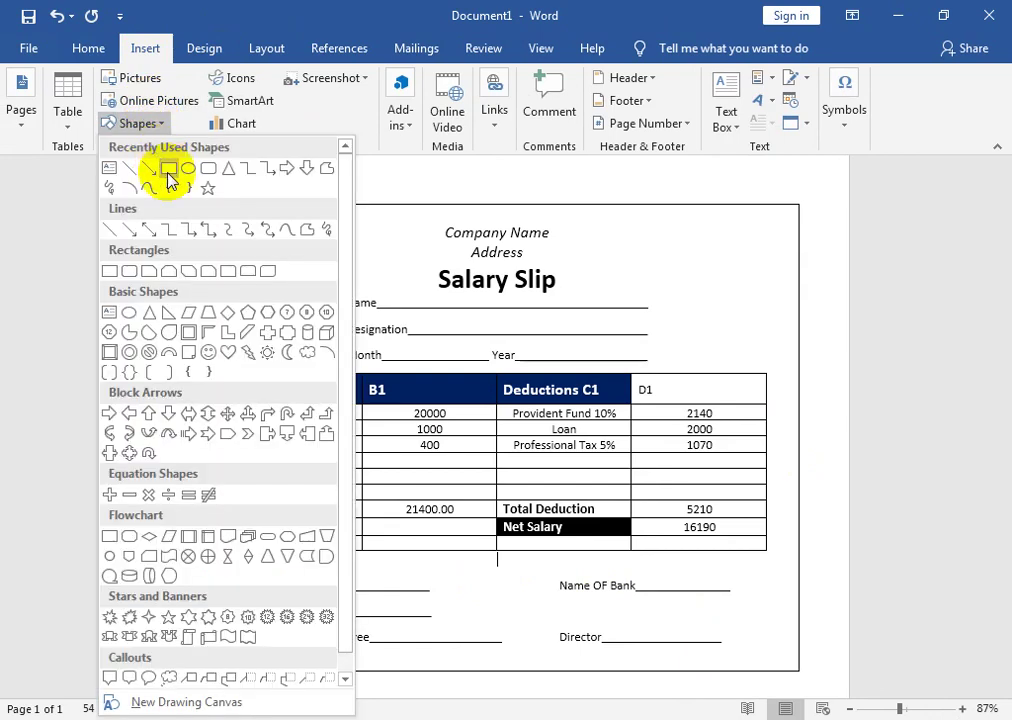
left_click(145, 168)
left_click_drag(222, 550, 517, 577)
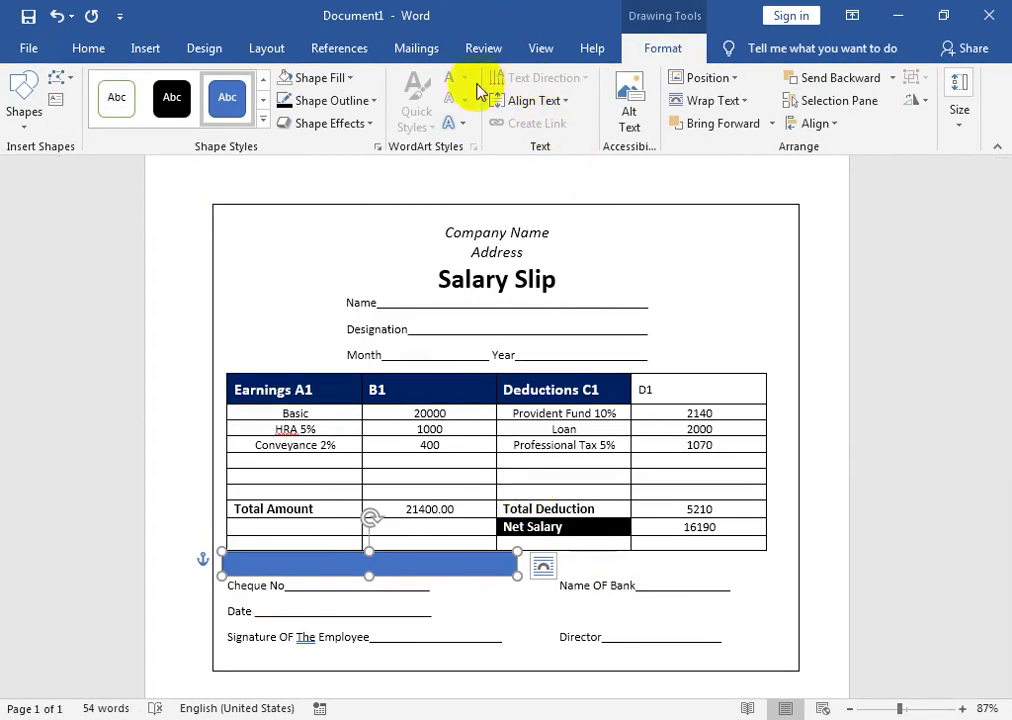
left_click(340, 78)
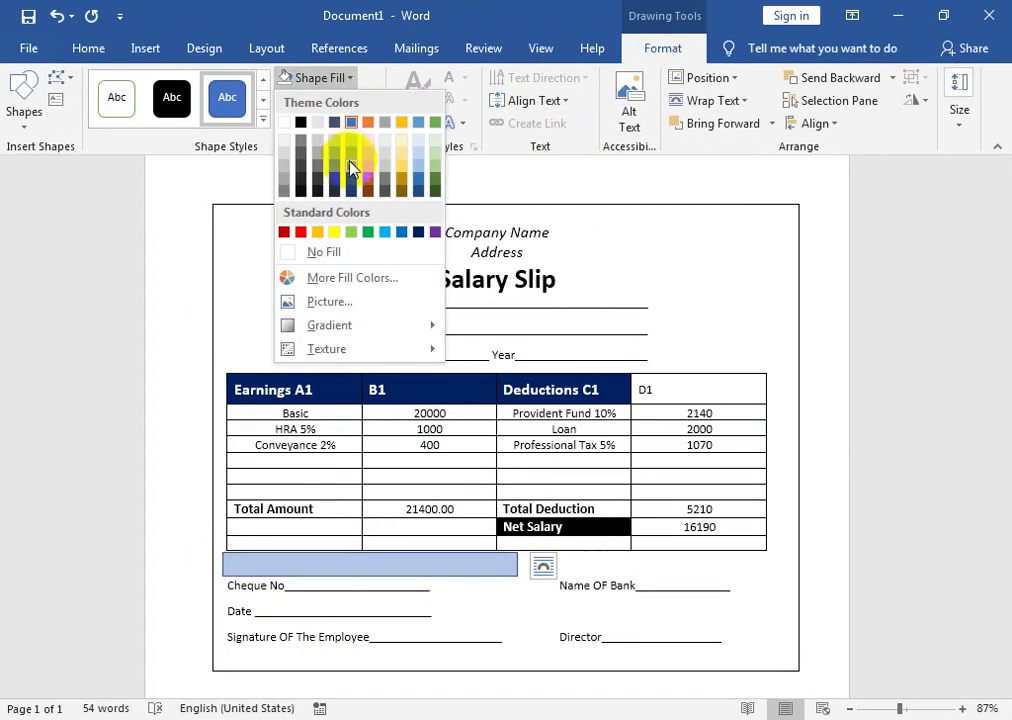
left_click(345, 251)
right_click(374, 570)
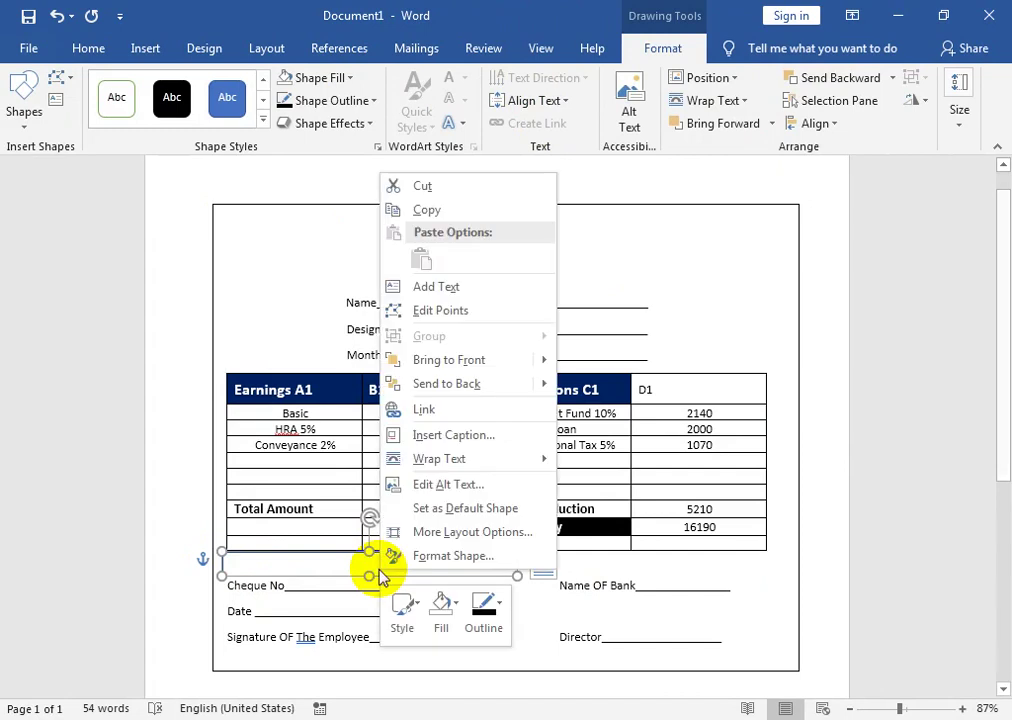
left_click(437, 287)
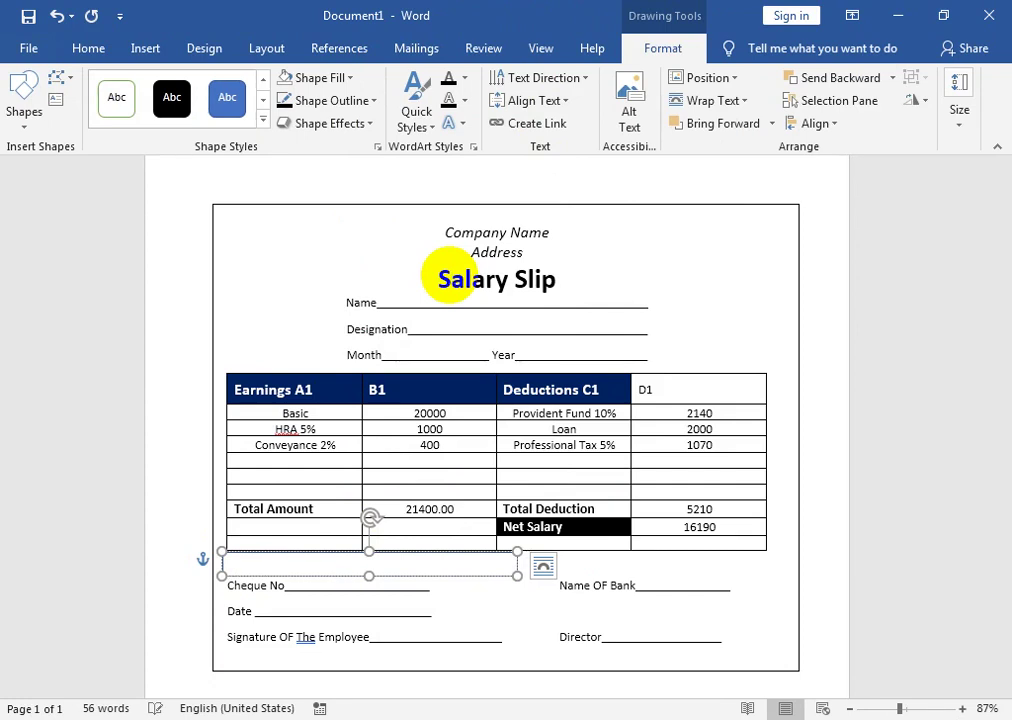
Step: Enter the net salary in words, correcting 'Thousan' to 'Thousand' and 'ninty' to 'ninety'
key("ctrl+a")
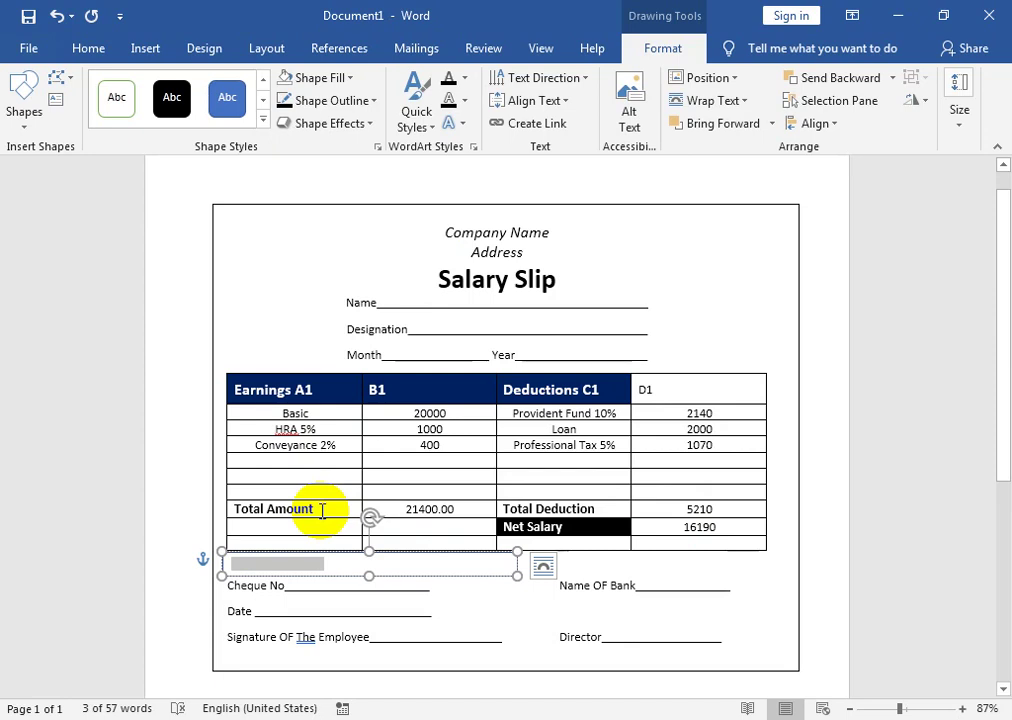
key("Delete")
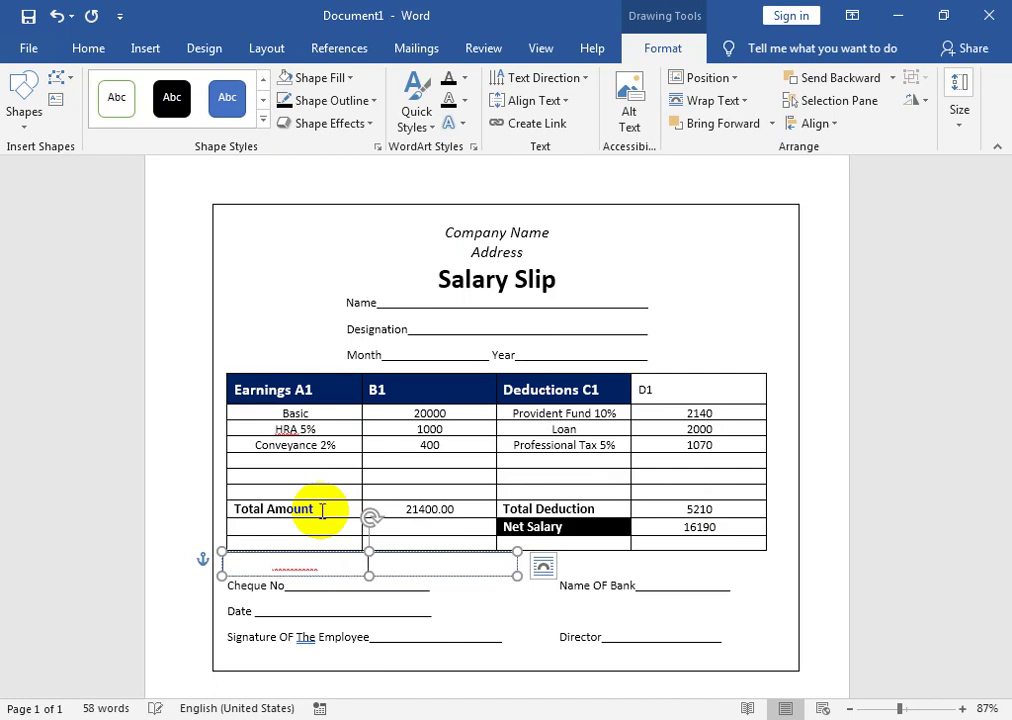
key("ctrl+a")
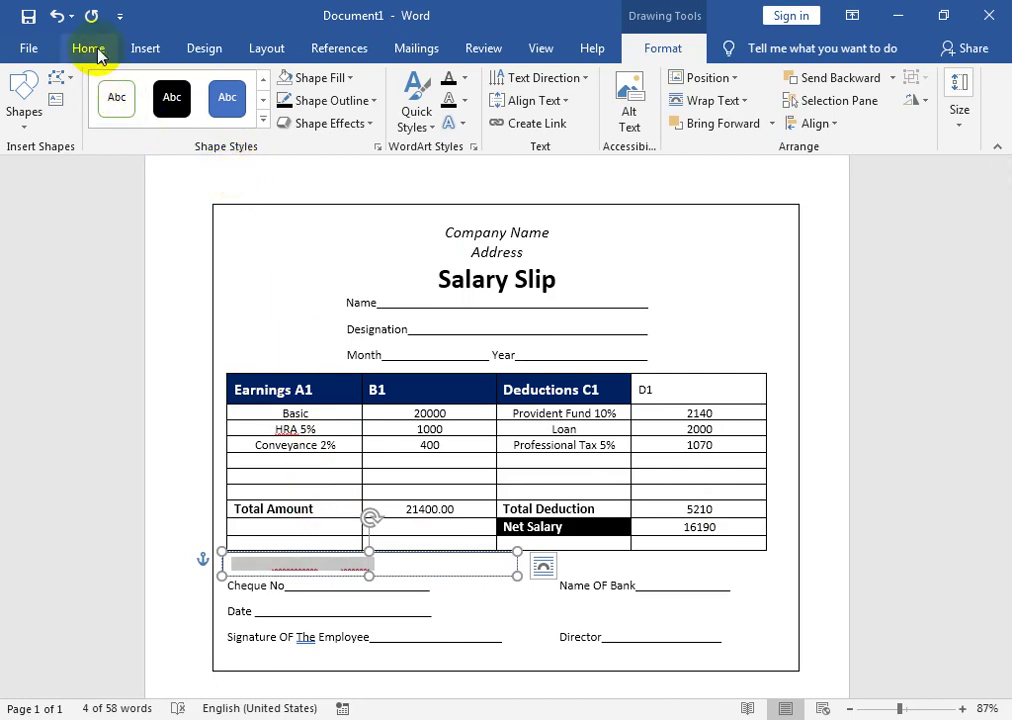
left_click(92, 48)
left_click(321, 116)
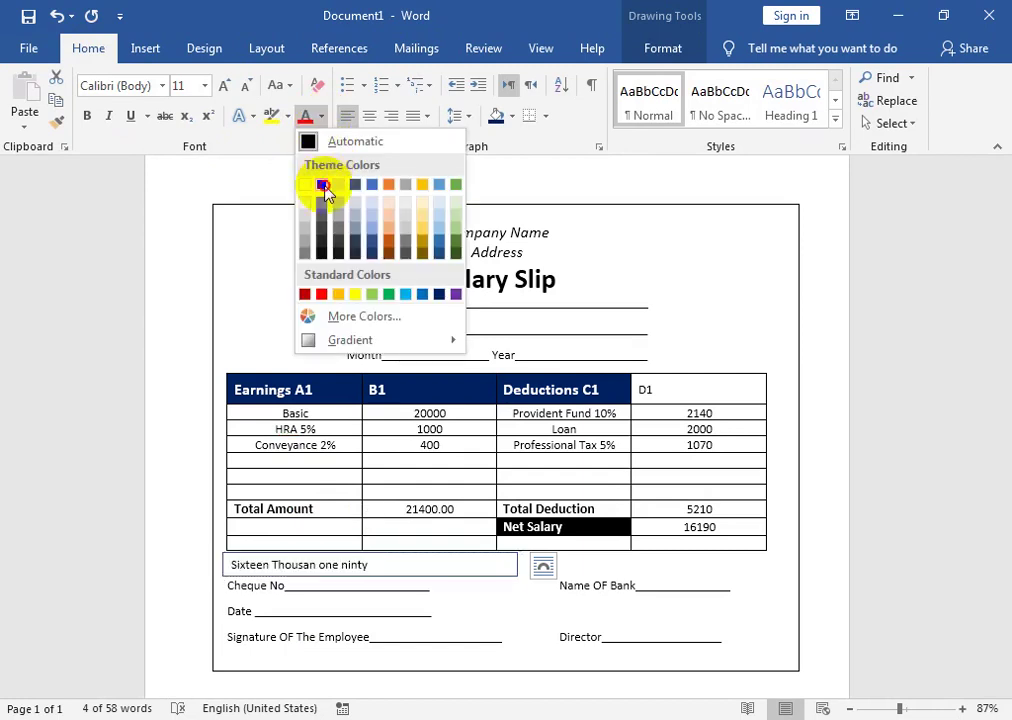
key("Escape")
left_click(295, 565)
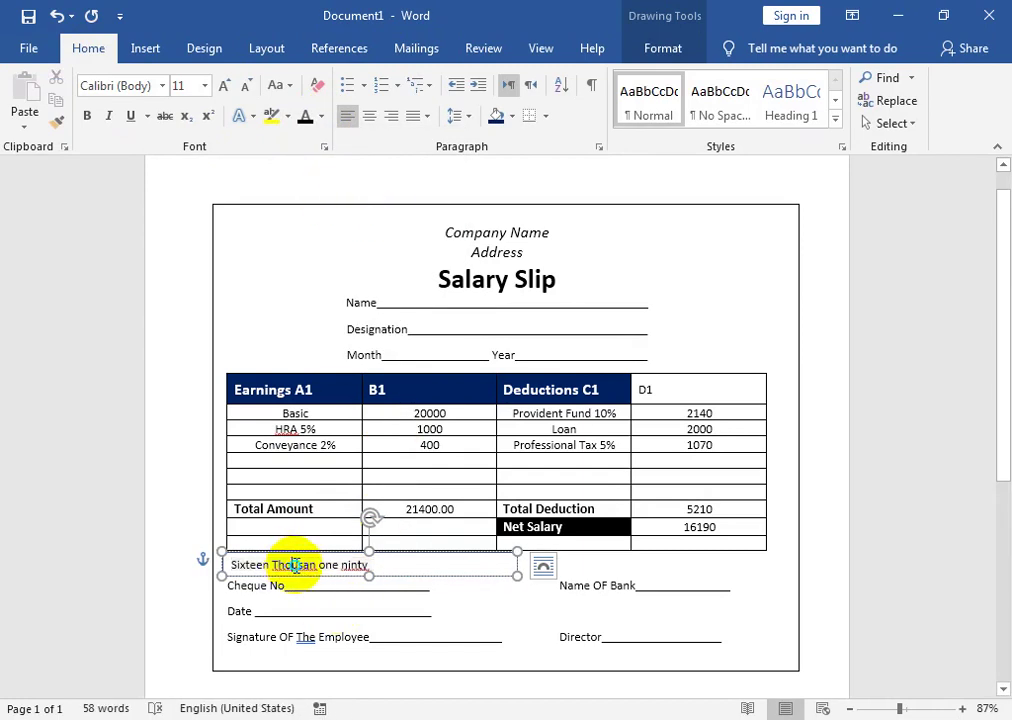
right_click(295, 565)
left_click(287, 244)
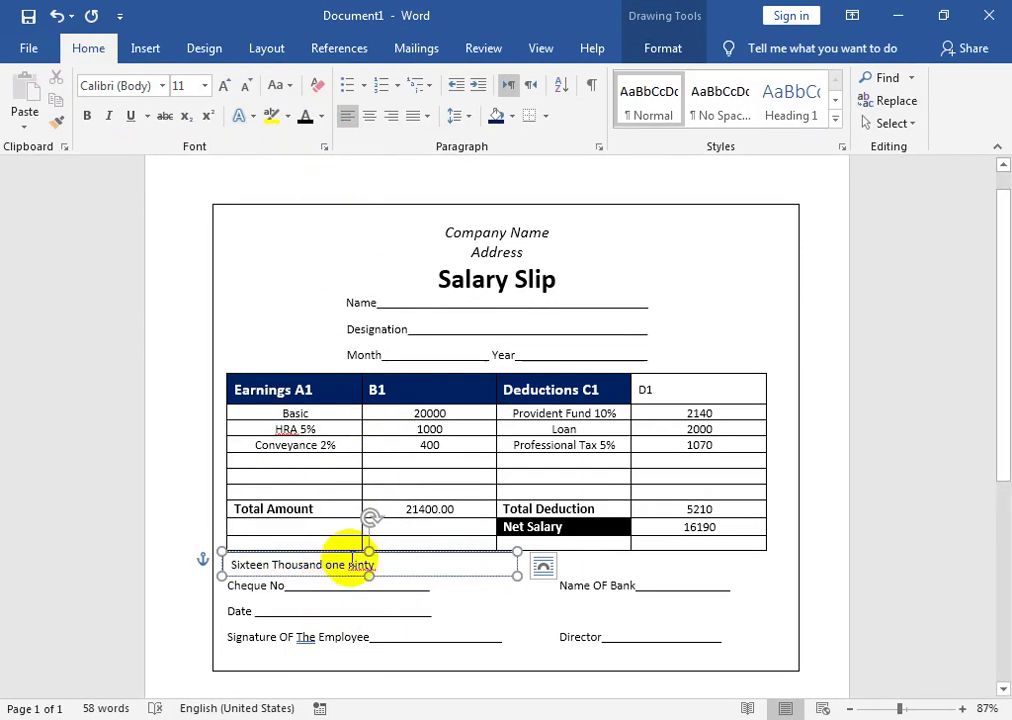
right_click(368, 565)
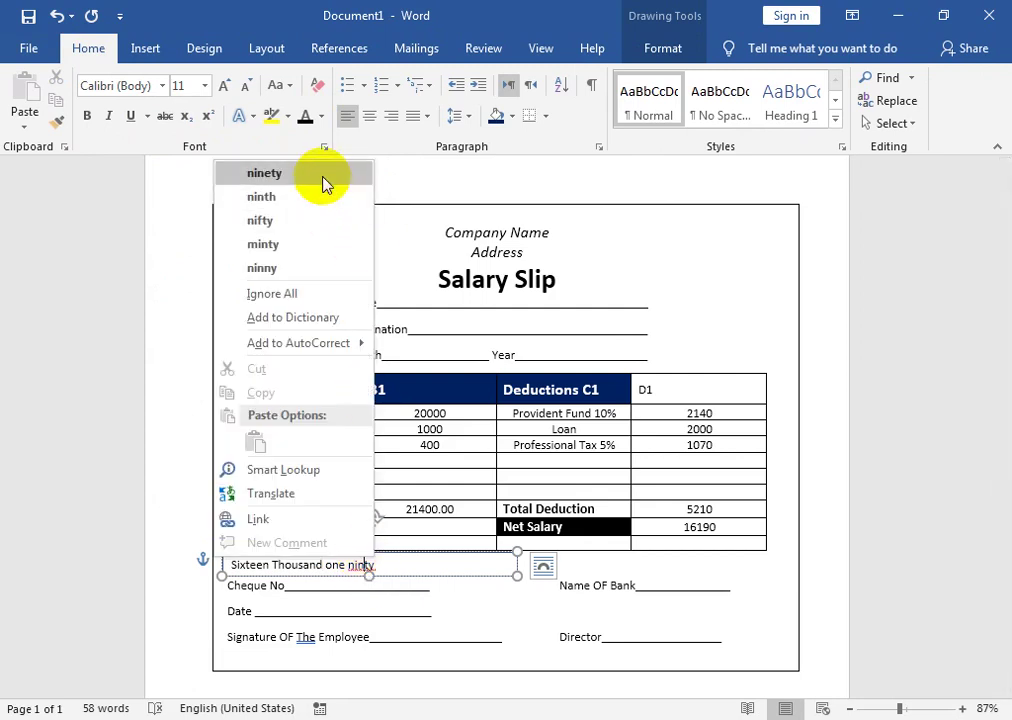
left_click(323, 174)
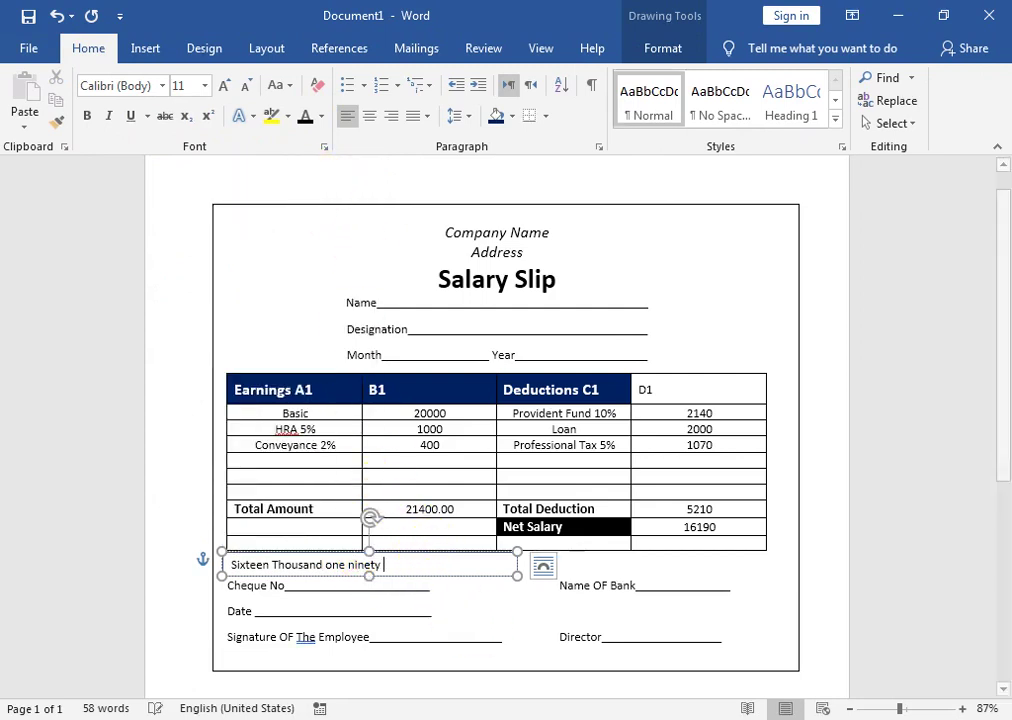
type("Repuees Only")
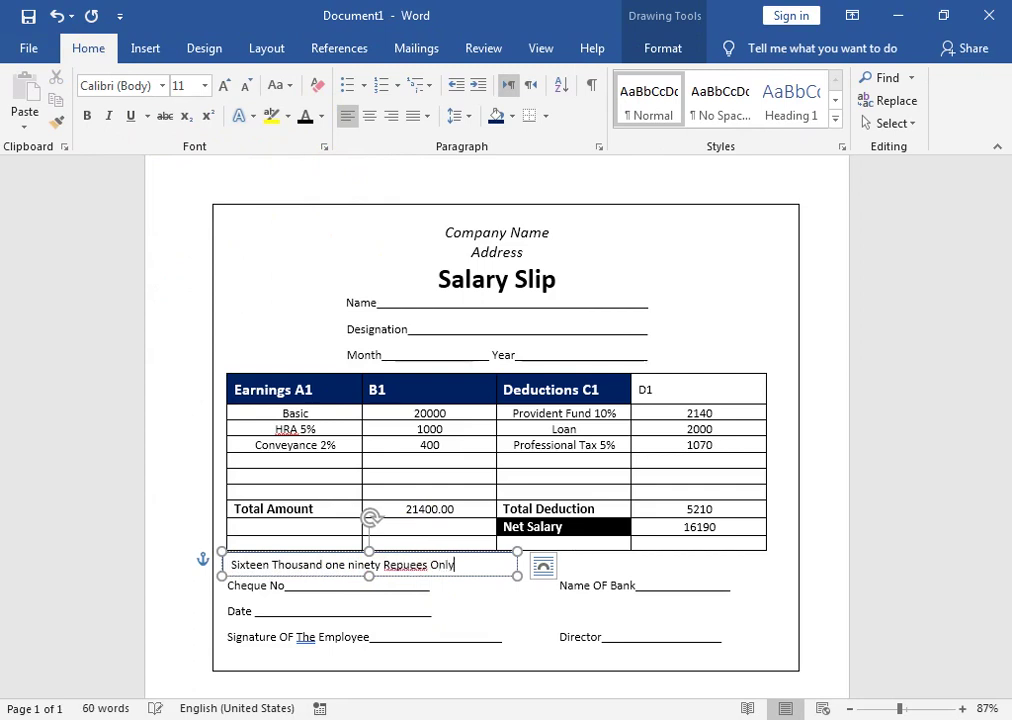
Step: Remove the box's outline, make its text bold italic, and widen it to fit
left_click(465, 578)
left_click(663, 47)
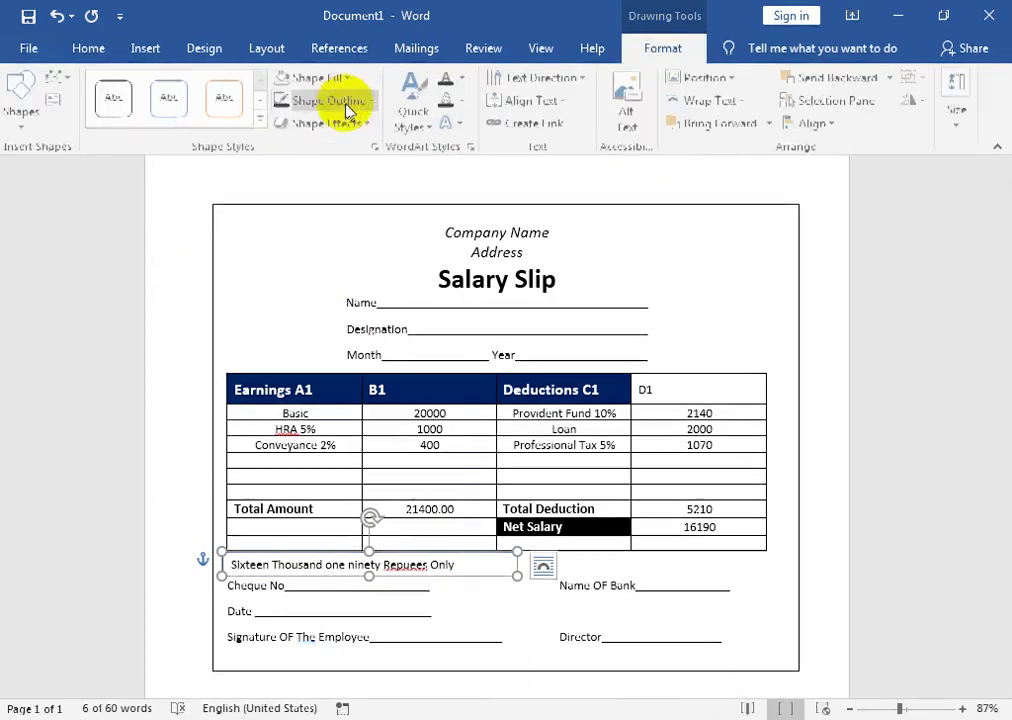
left_click(340, 100)
left_click(340, 276)
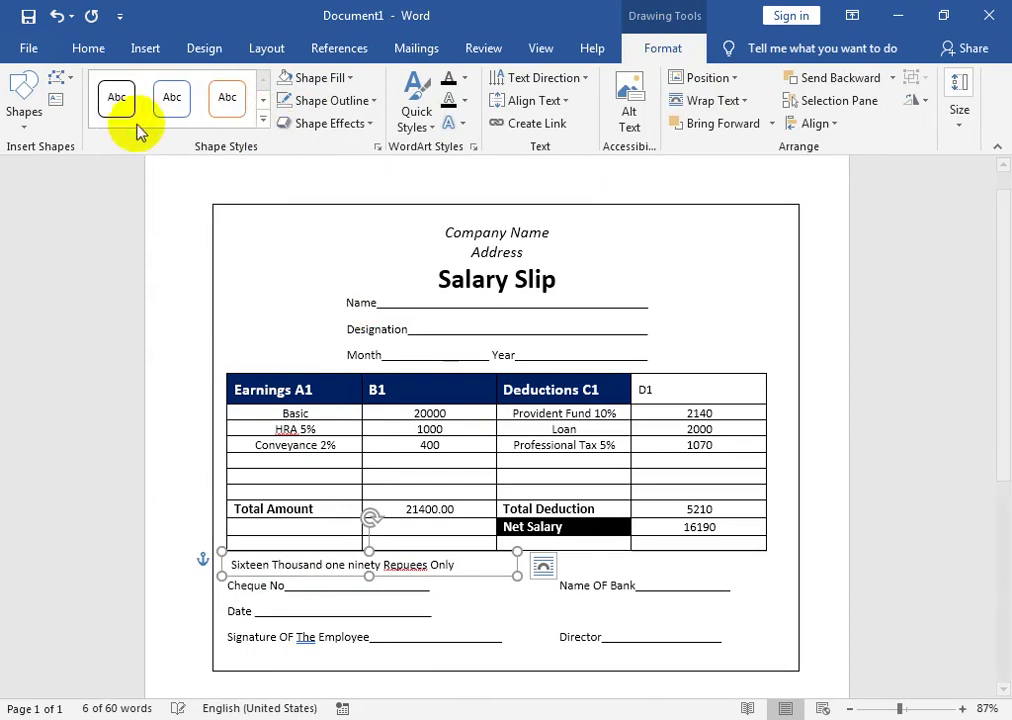
left_click(88, 47)
left_click(87, 116)
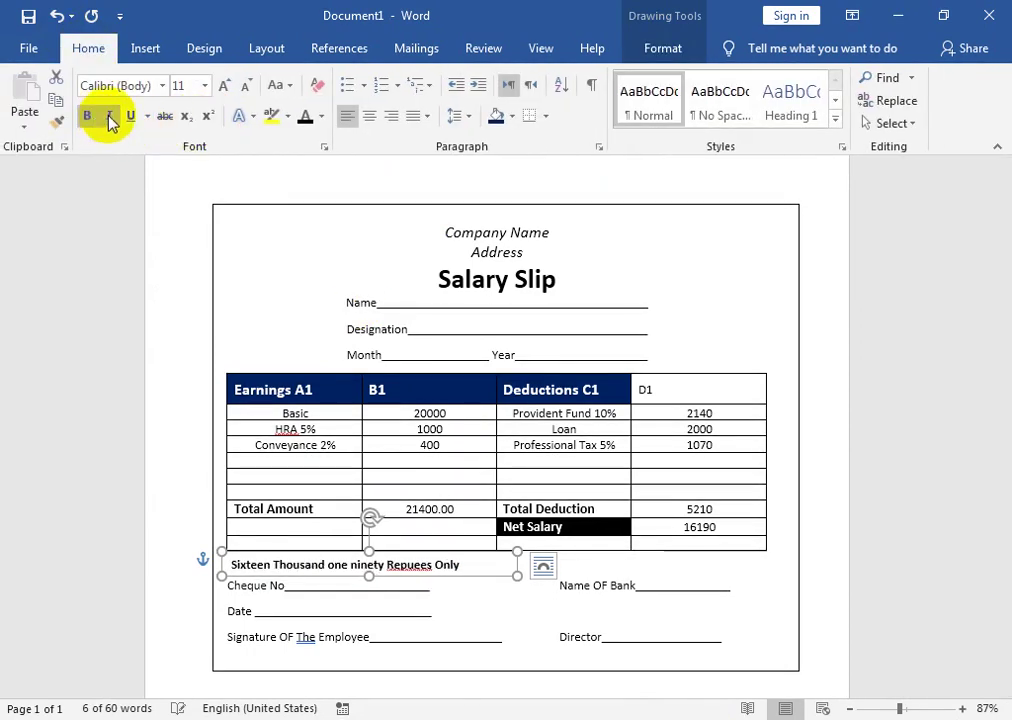
left_click(107, 118)
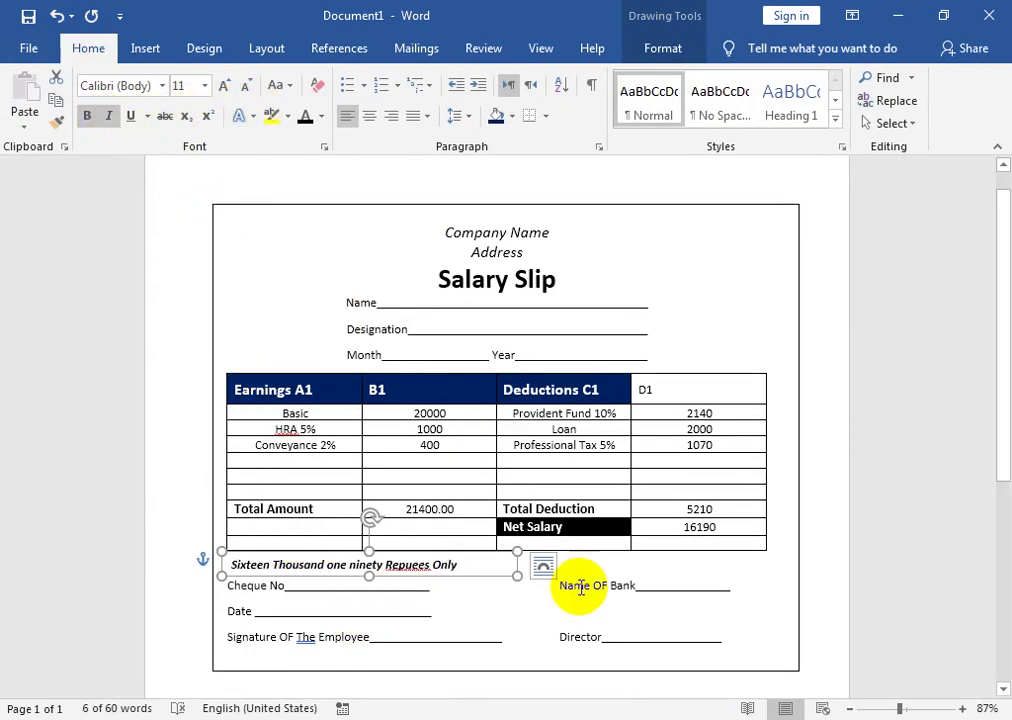
left_click_drag(513, 577, 625, 580)
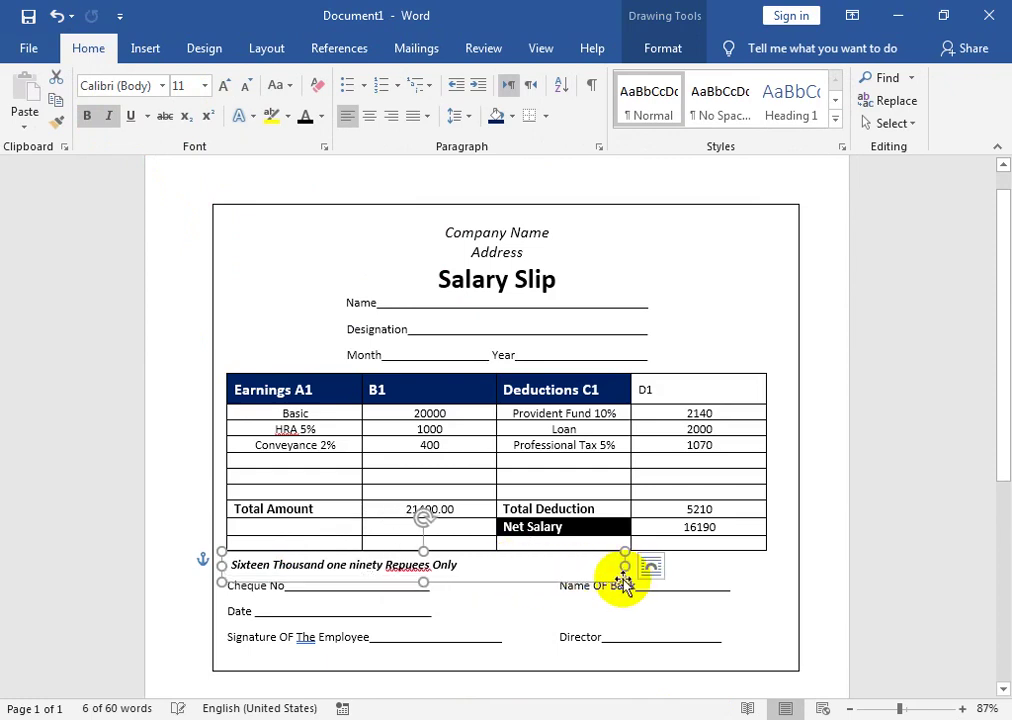
Step: Leave 'Repuees' unchanged after checking its spelling suggestions, then deselect the box
right_click(414, 568)
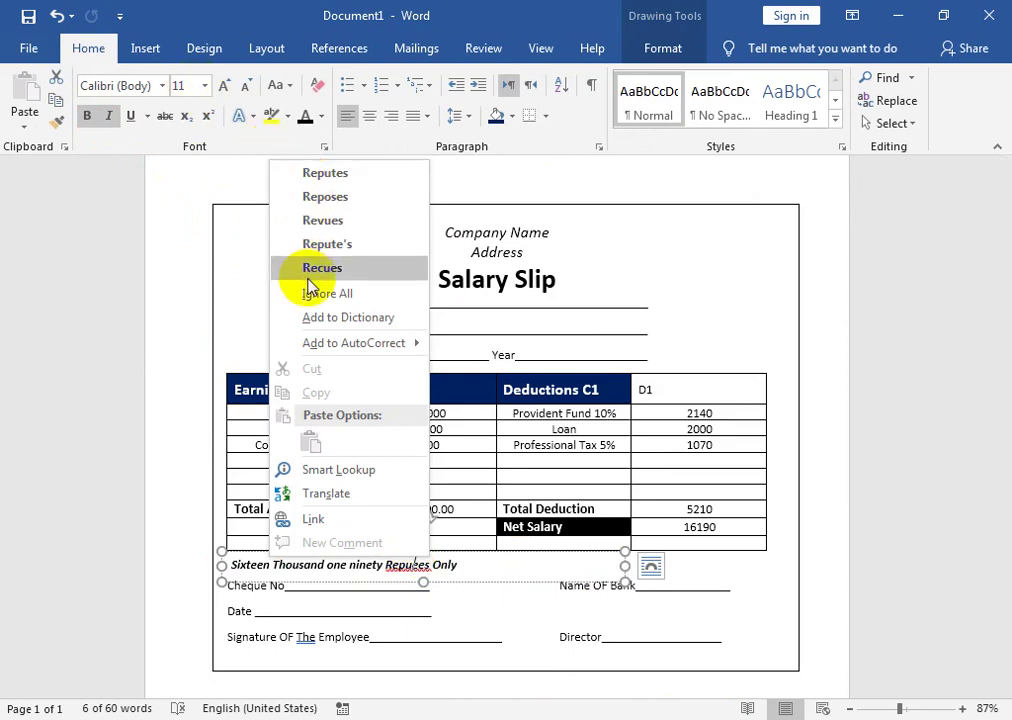
key("Escape")
left_click(388, 583)
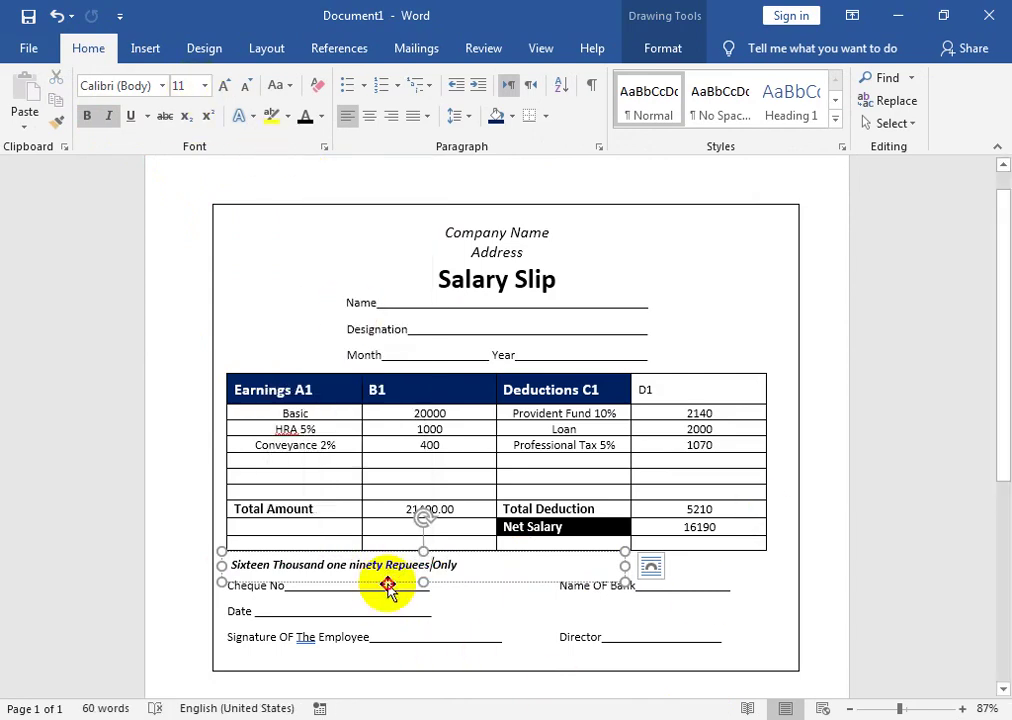
left_click(405, 610)
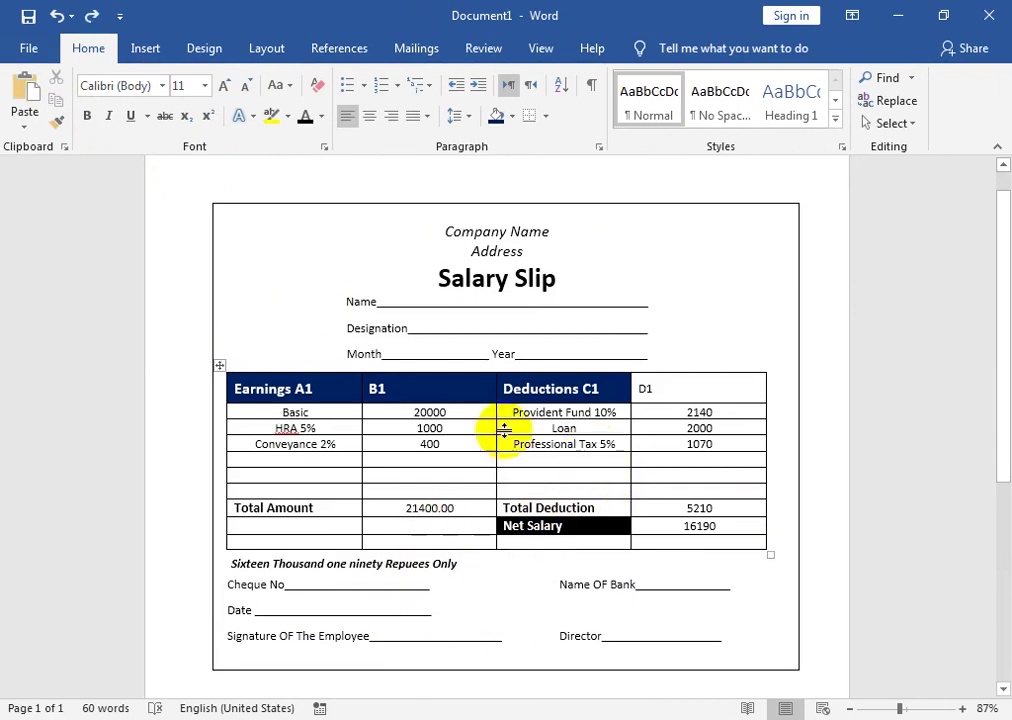
Step: Remove the italic from the Company Name heading
mouse_move(562, 229)
left_mouse_down()
mouse_move(436, 238)
mouse_move(541, 244)
mouse_move(445, 235)
left_mouse_up()
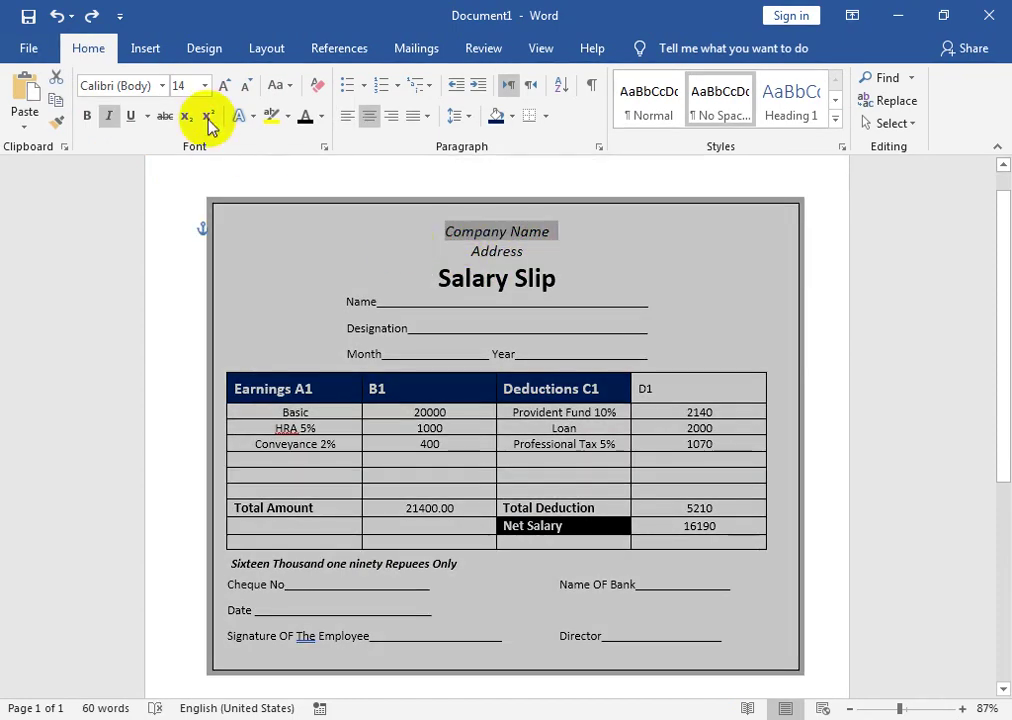
left_click(105, 120)
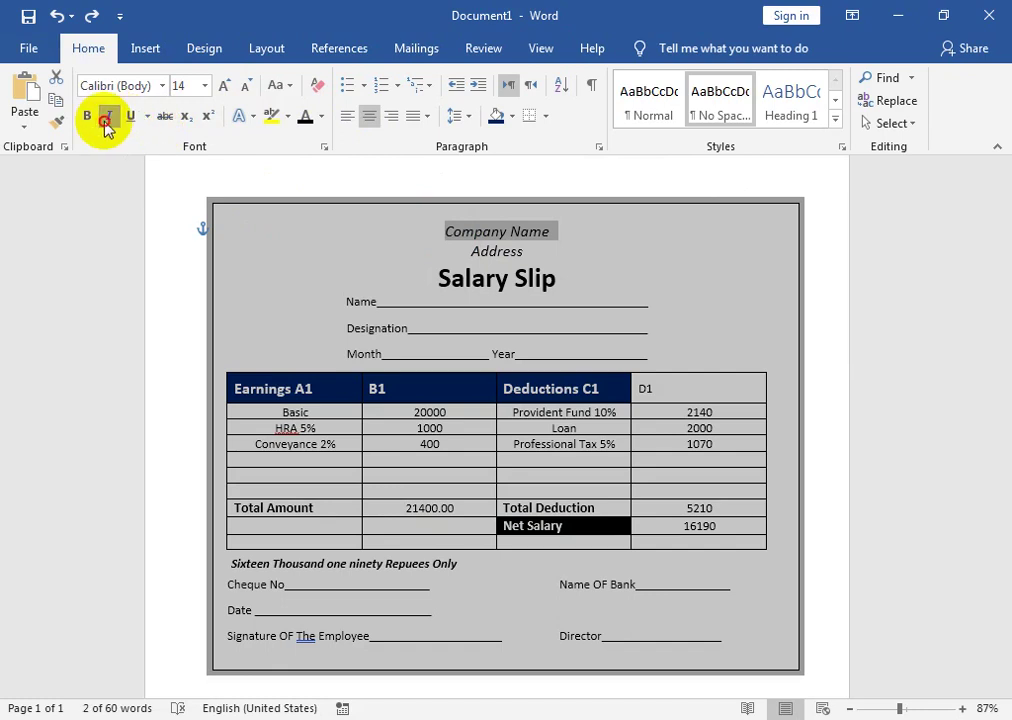
left_click(474, 246)
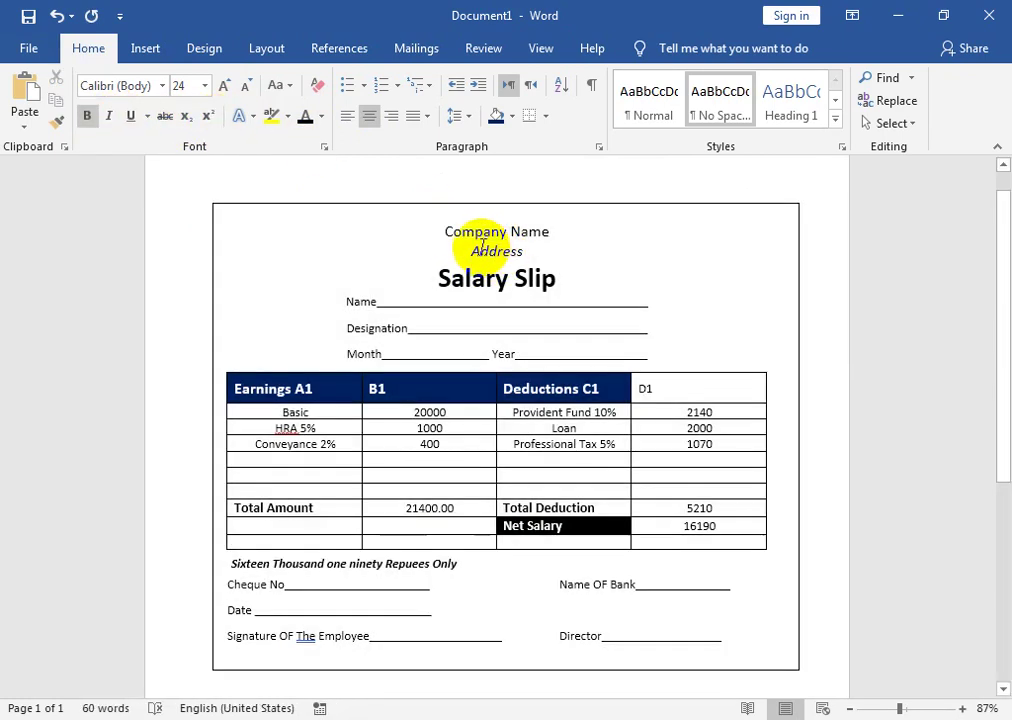
Step: Try Monotype Corsiva on Company Name and Address, enlarging them to 26 pt
left_click_drag(446, 231, 530, 251)
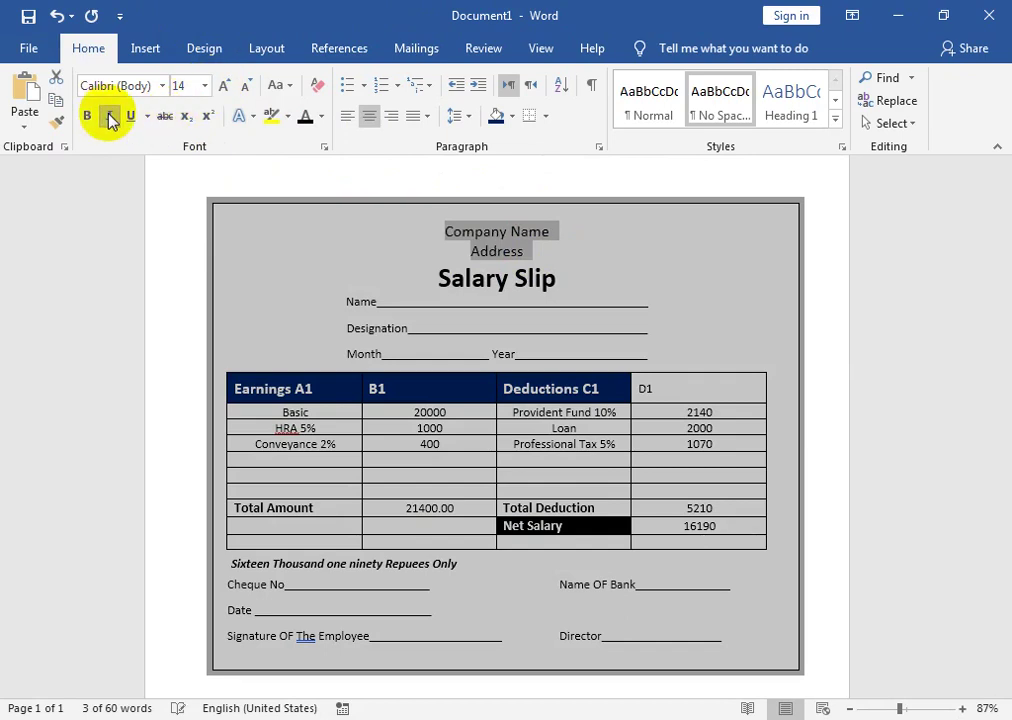
left_click(162, 86)
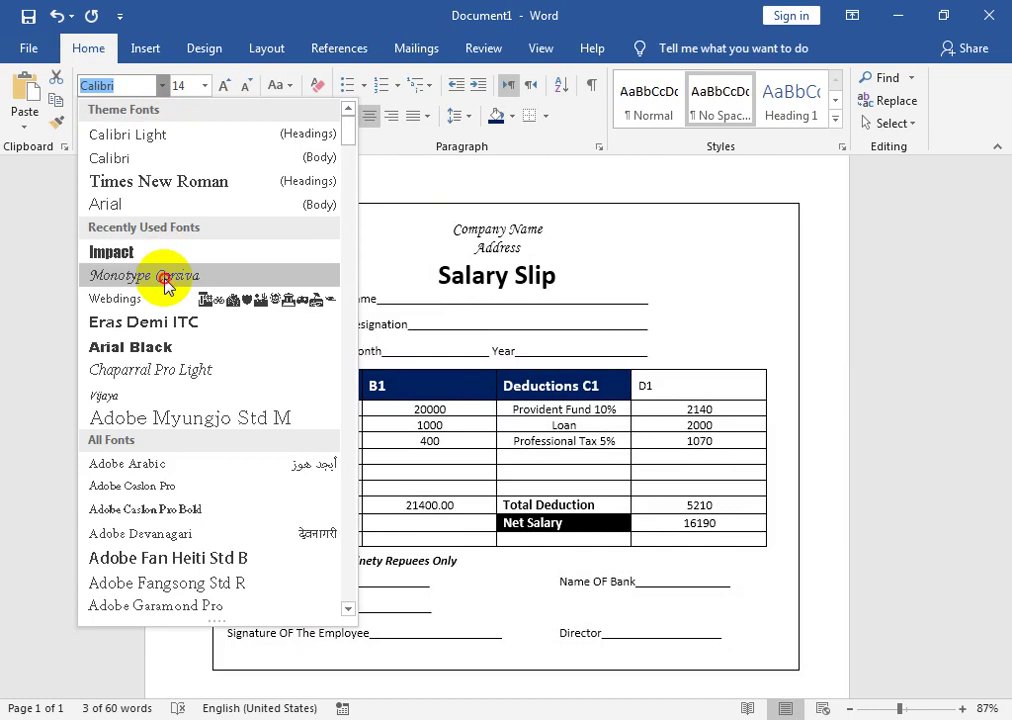
left_click(165, 285)
left_click(223, 86)
left_click(225, 87)
left_click(225, 87)
left_click(225, 87)
left_click(225, 87)
left_click(225, 87)
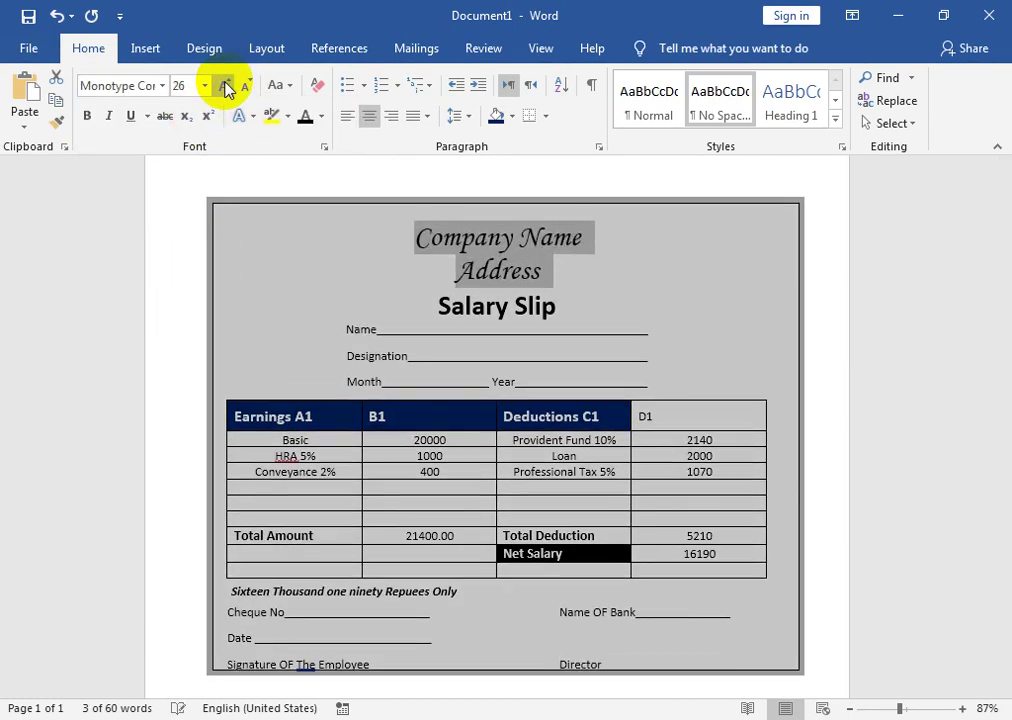
left_click(439, 306)
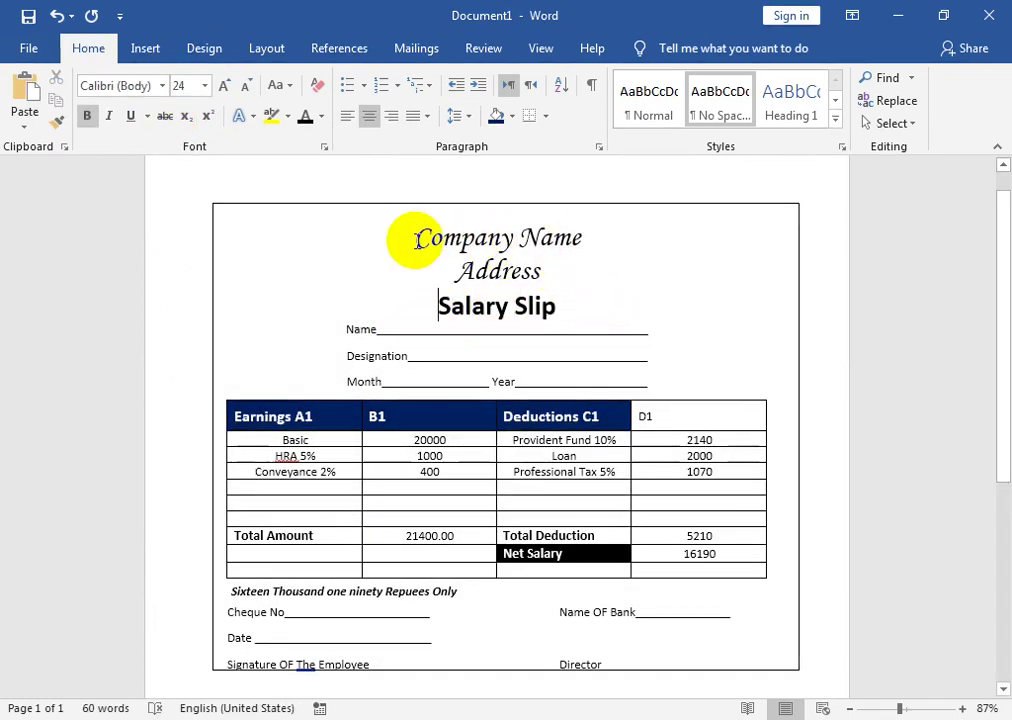
Step: Switch Company Name and Address to Arial Black at 24 pt
left_click_drag(414, 236, 591, 271)
left_click(161, 86)
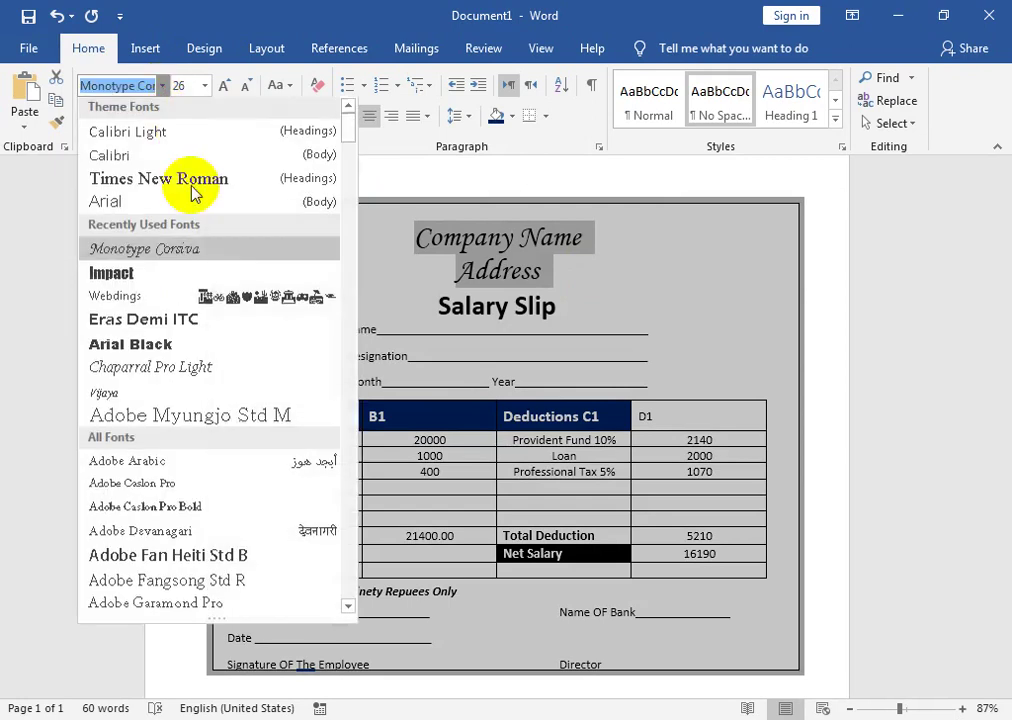
left_click(213, 347)
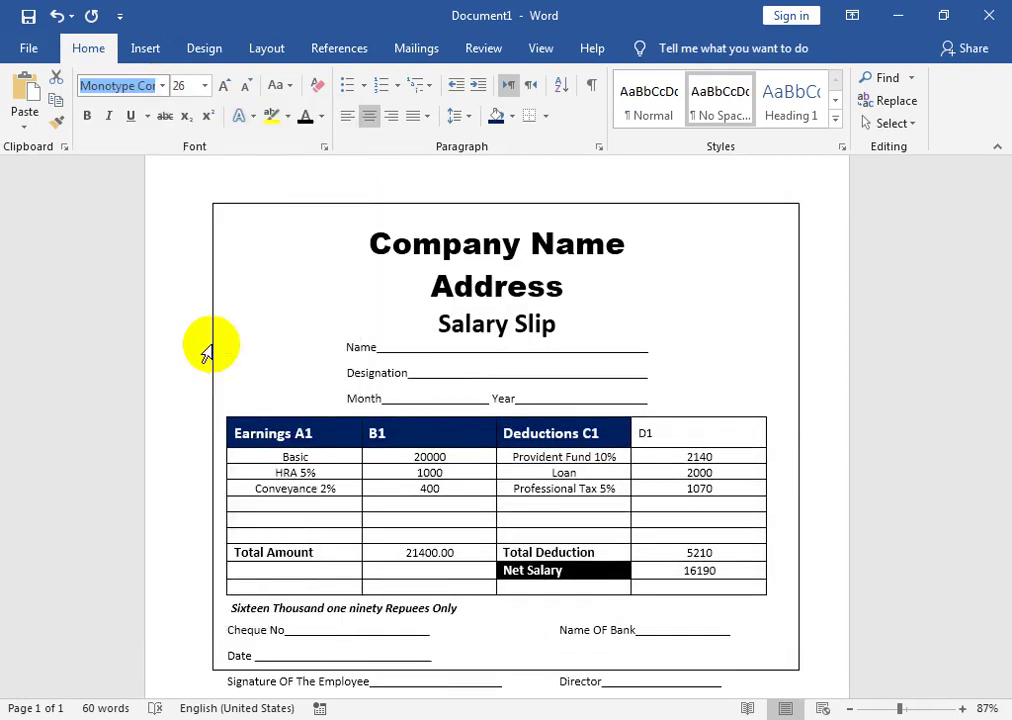
left_click(246, 88)
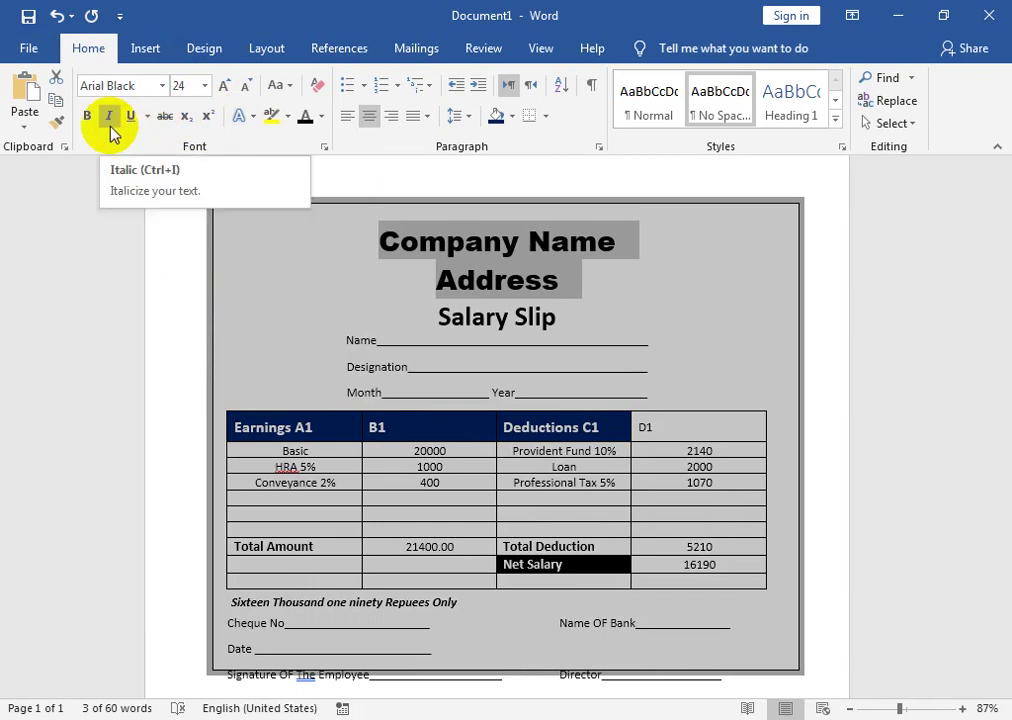
left_click(380, 241)
Step: Colour the Company Name line red
left_click_drag(578, 316, 420, 318)
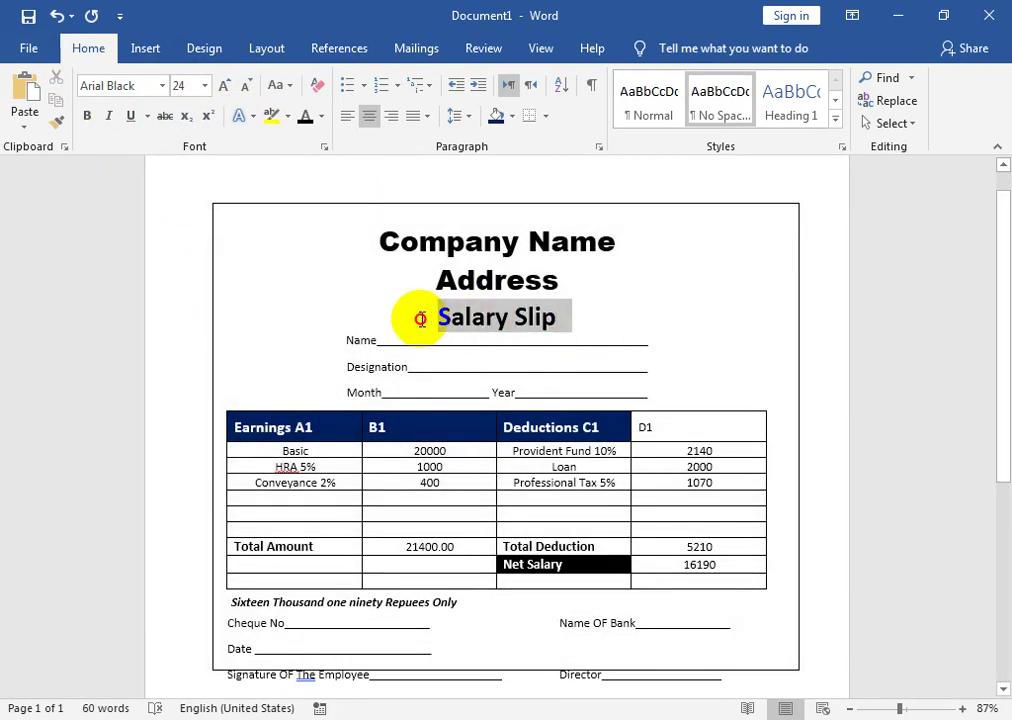
left_click(384, 241)
left_click_drag(384, 241, 578, 241)
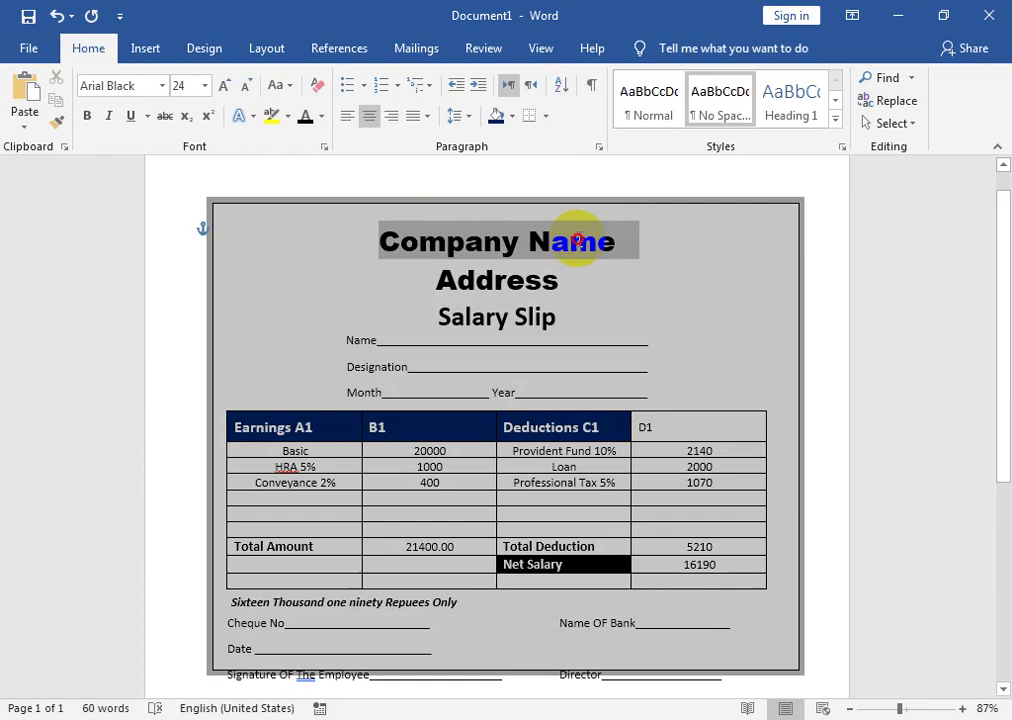
left_click(321, 116)
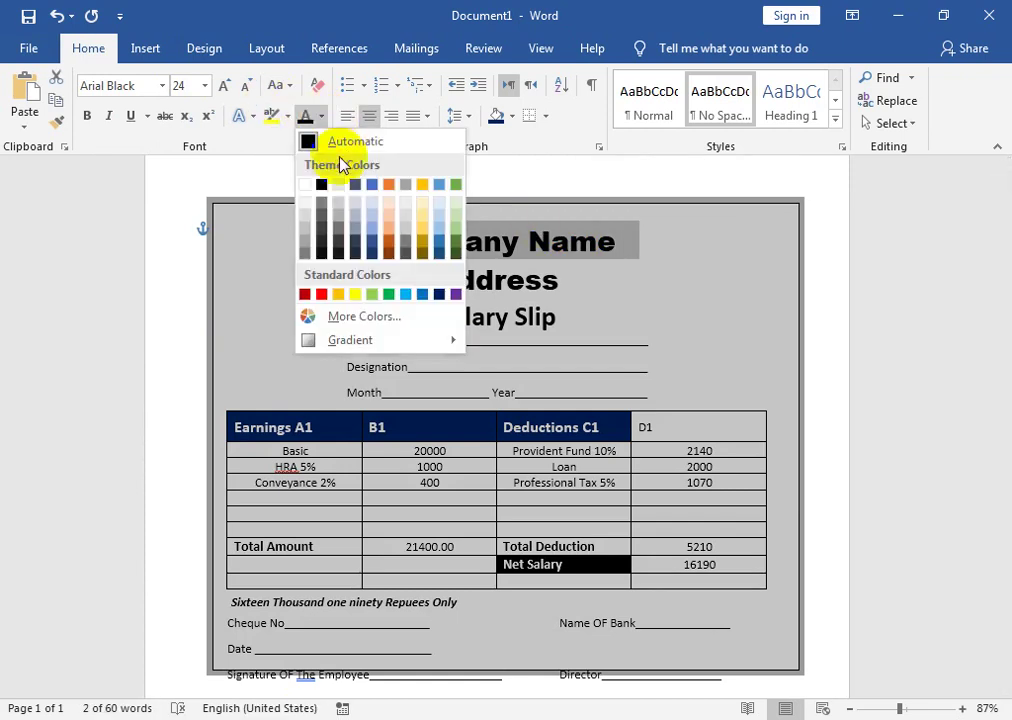
left_click(321, 294)
left_click(402, 298)
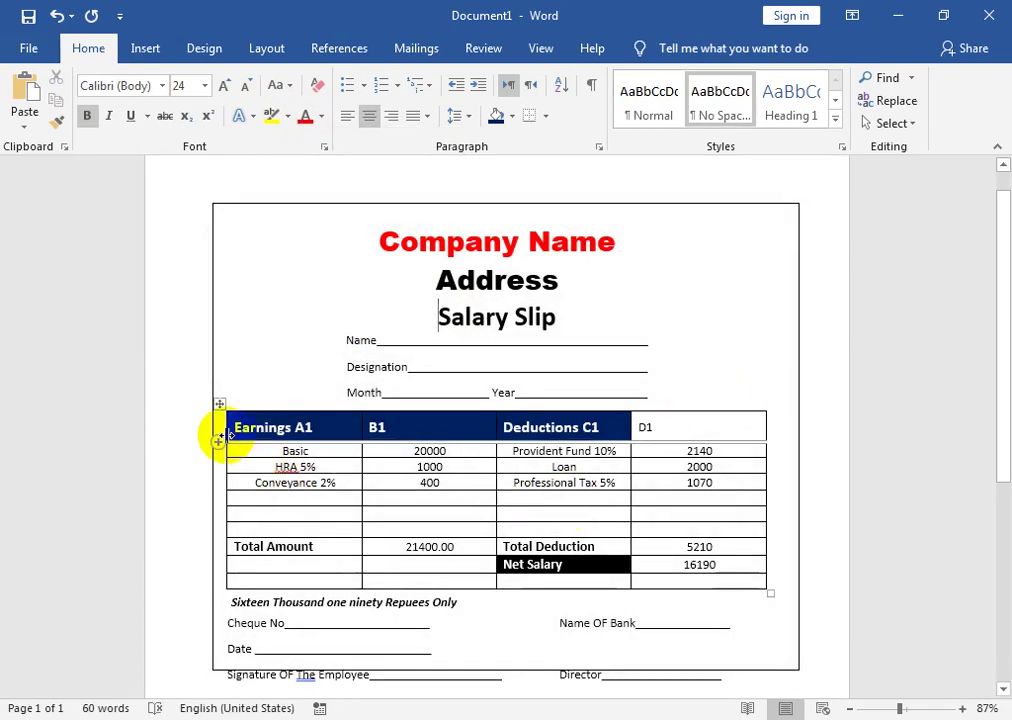
Step: Shade the table's header row Blue, Accent 1, Lighter 80%
left_click_drag(237, 427, 660, 420)
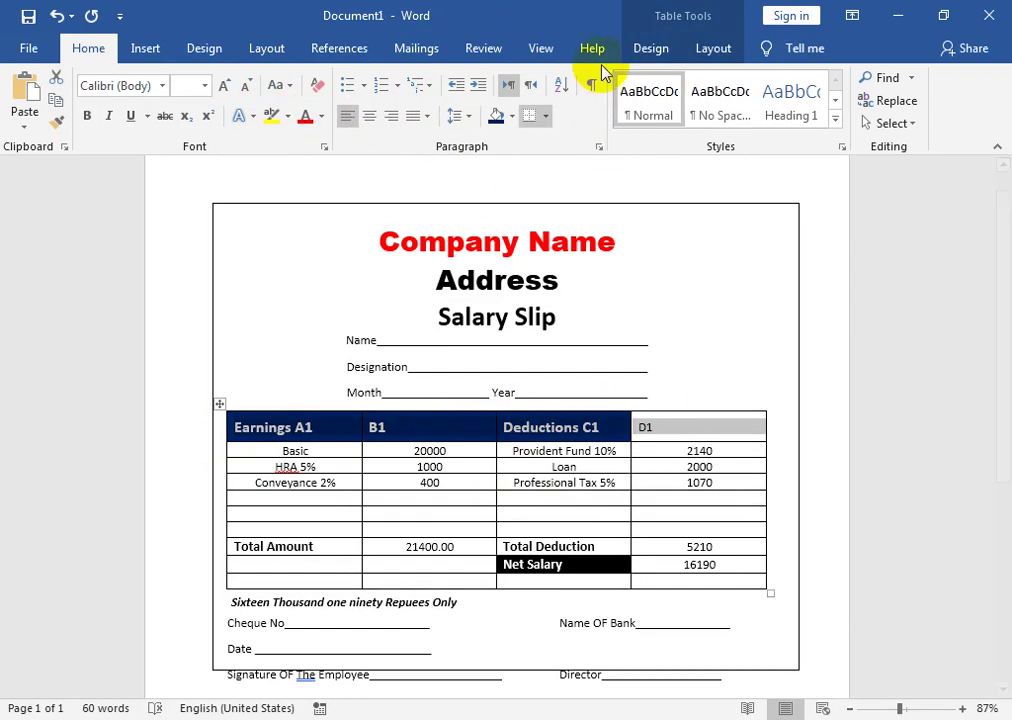
left_click(662, 48)
left_click(703, 135)
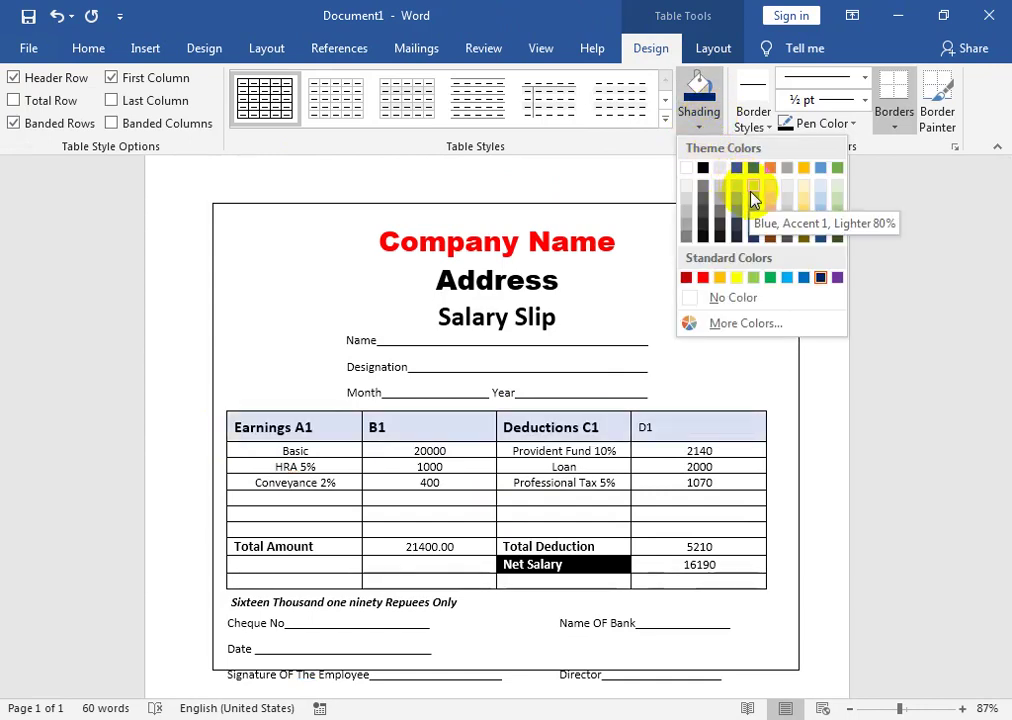
left_click(751, 190)
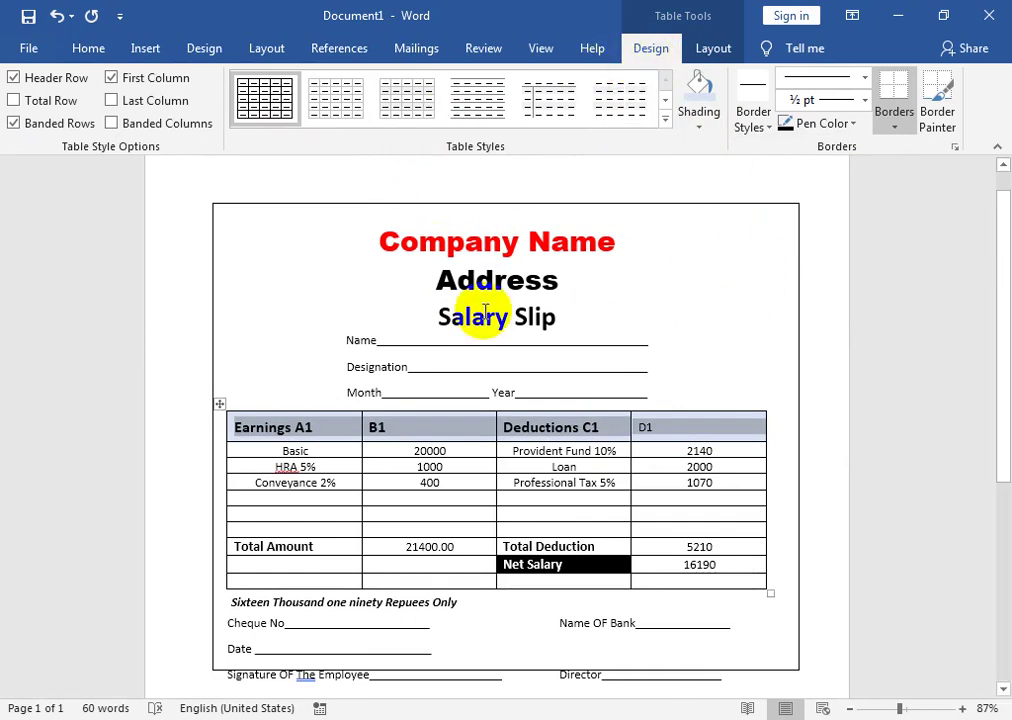
Step: Undo the accidental extra column and clear the B1 and D1 header labels
left_click(631, 402)
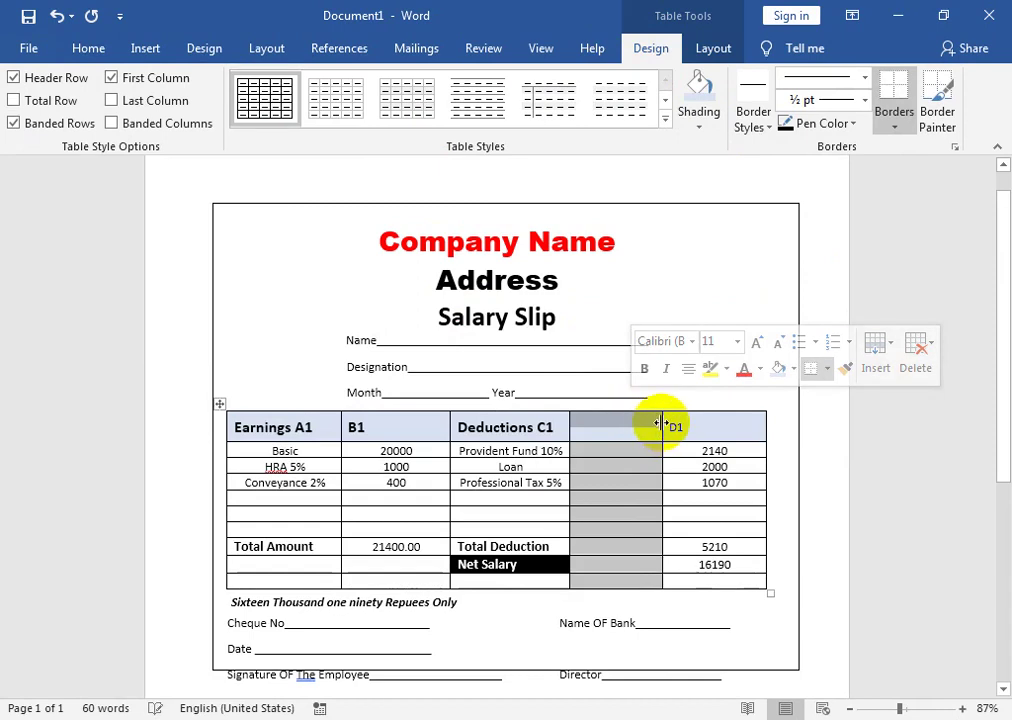
key("BackSpace")
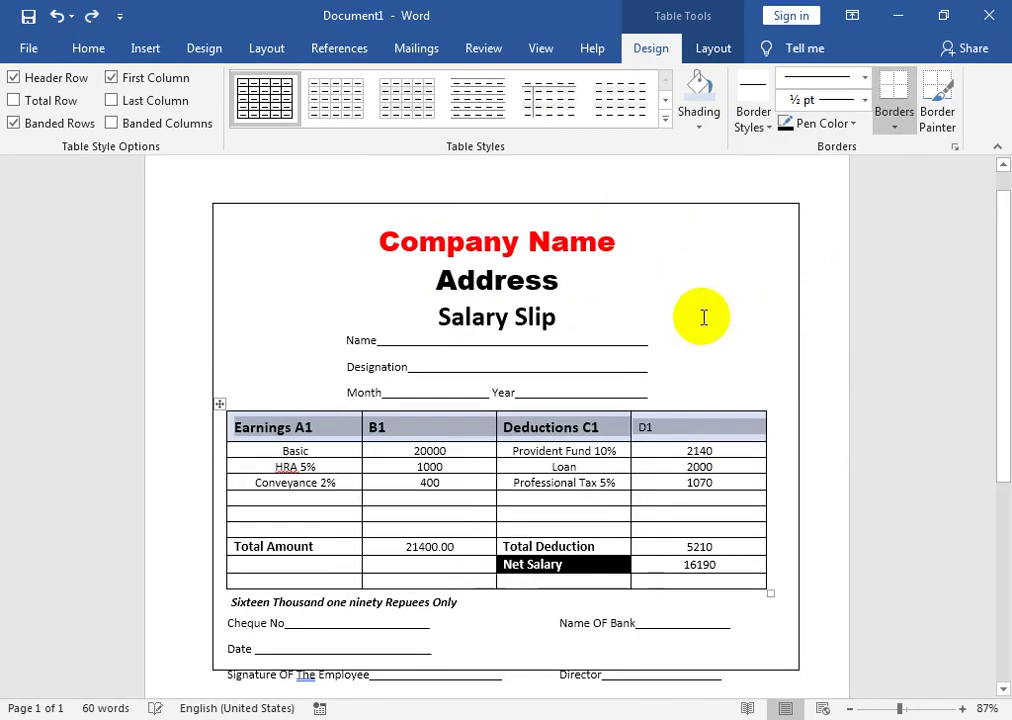
left_click(665, 435)
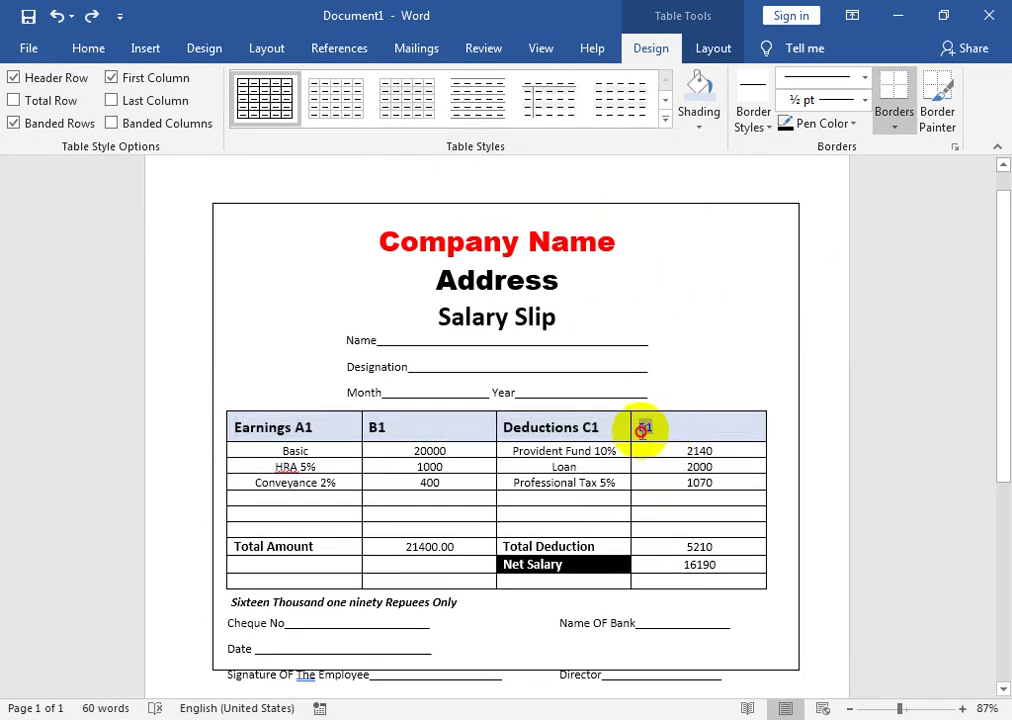
key("BackSpace")
mouse_move(400, 427)
left_mouse_down()
mouse_move(347, 428)
mouse_move(368, 425)
left_mouse_up()
key("Delete")
Step: Use Select Objects to select the rectangle border around the slip
left_click(694, 350)
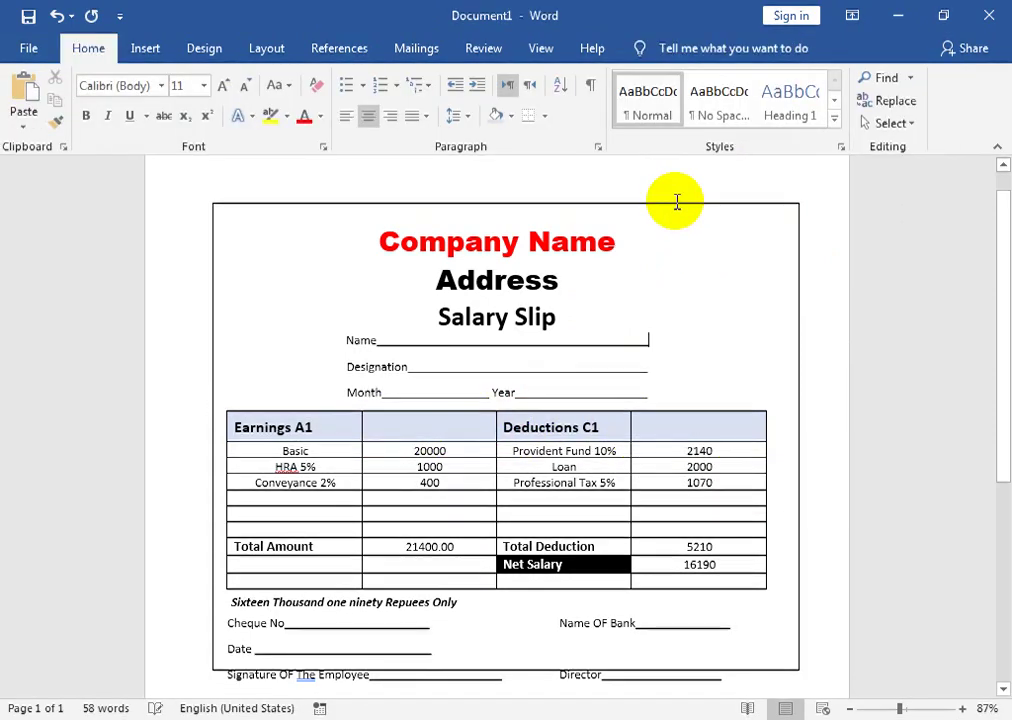
left_click(675, 205)
left_click(674, 206)
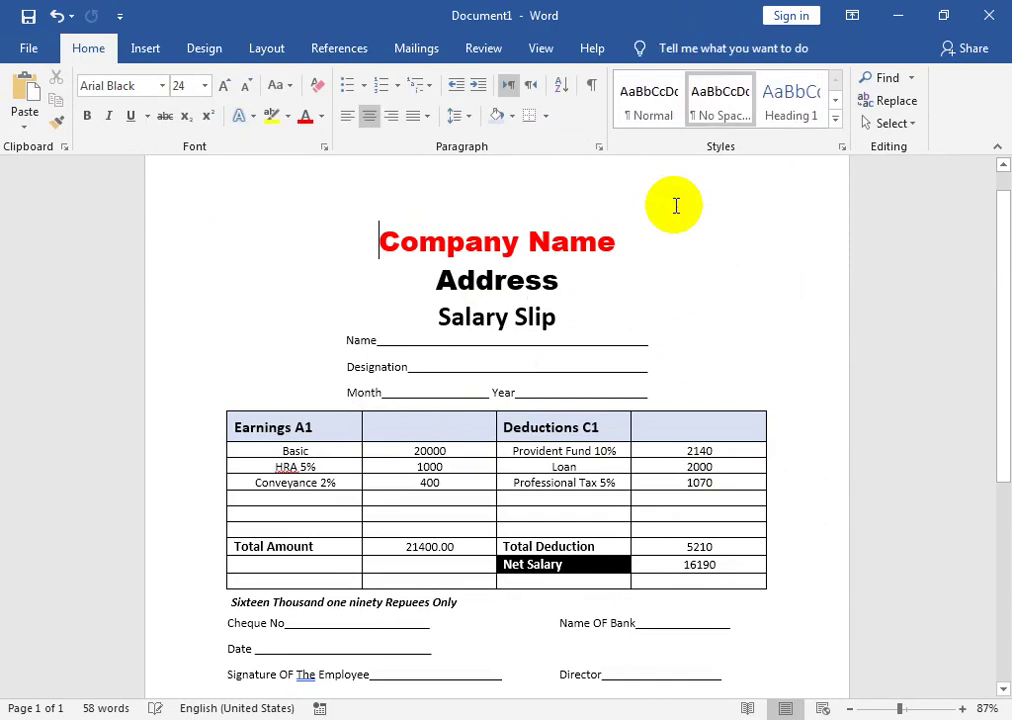
mouse_move(1003, 323)
left_mouse_down()
mouse_move(1003, 345)
mouse_move(1003, 323)
left_mouse_up()
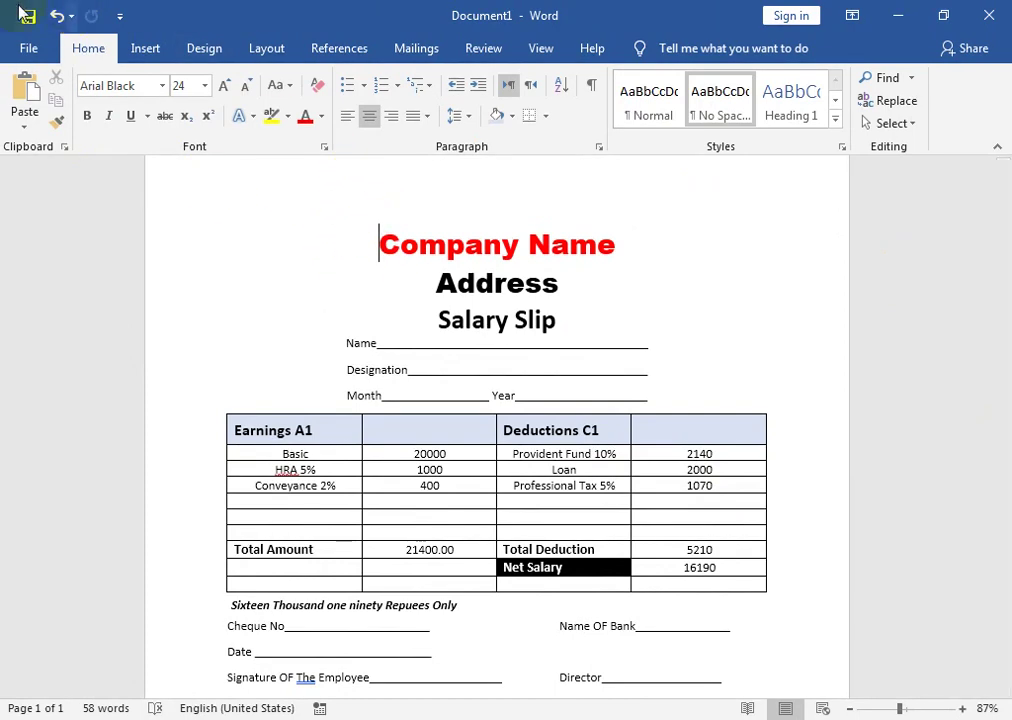
left_click(868, 123)
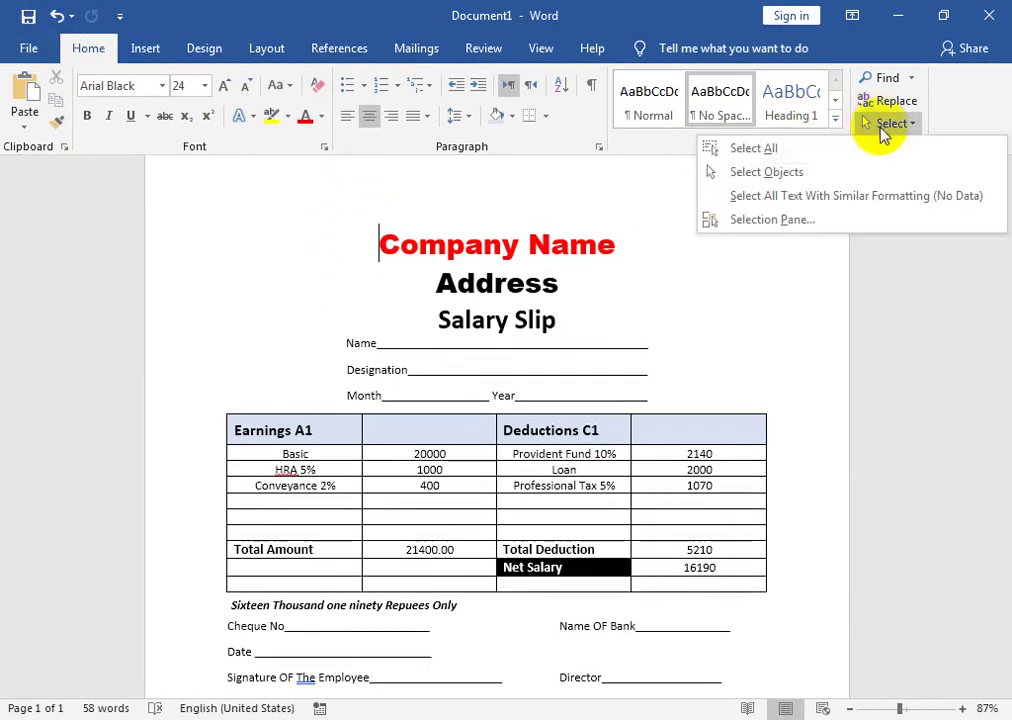
left_click(829, 169)
mouse_move(191, 180)
left_mouse_down()
mouse_move(830, 708)
mouse_move(827, 692)
left_mouse_up()
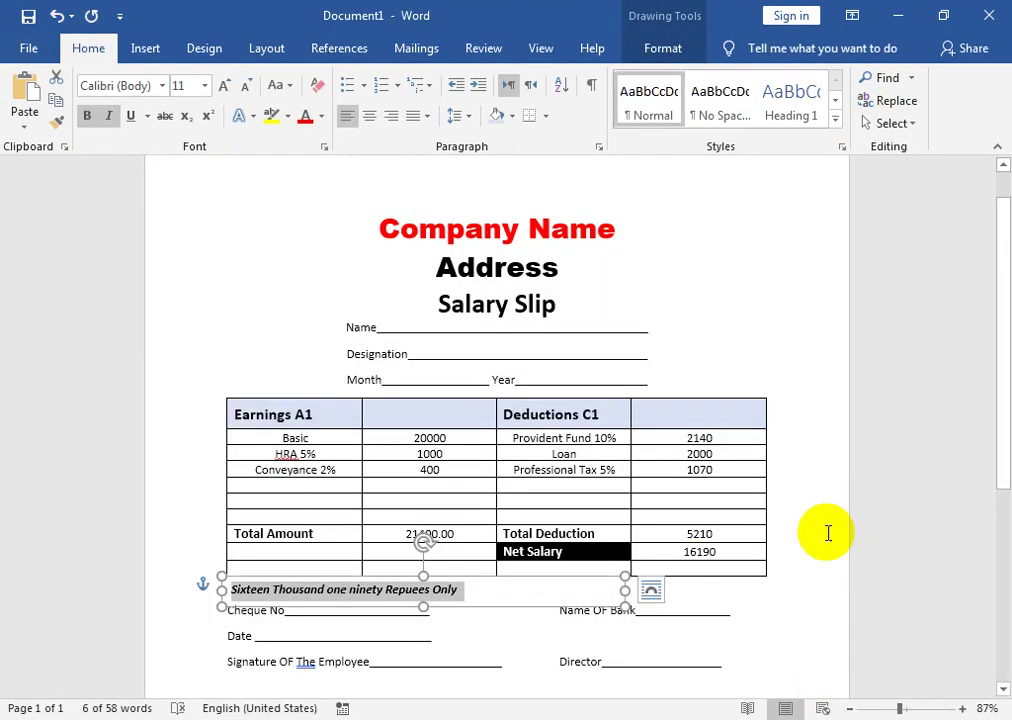
Step: Select the whole slip, then insert a page break after the Director line
left_click(800, 507)
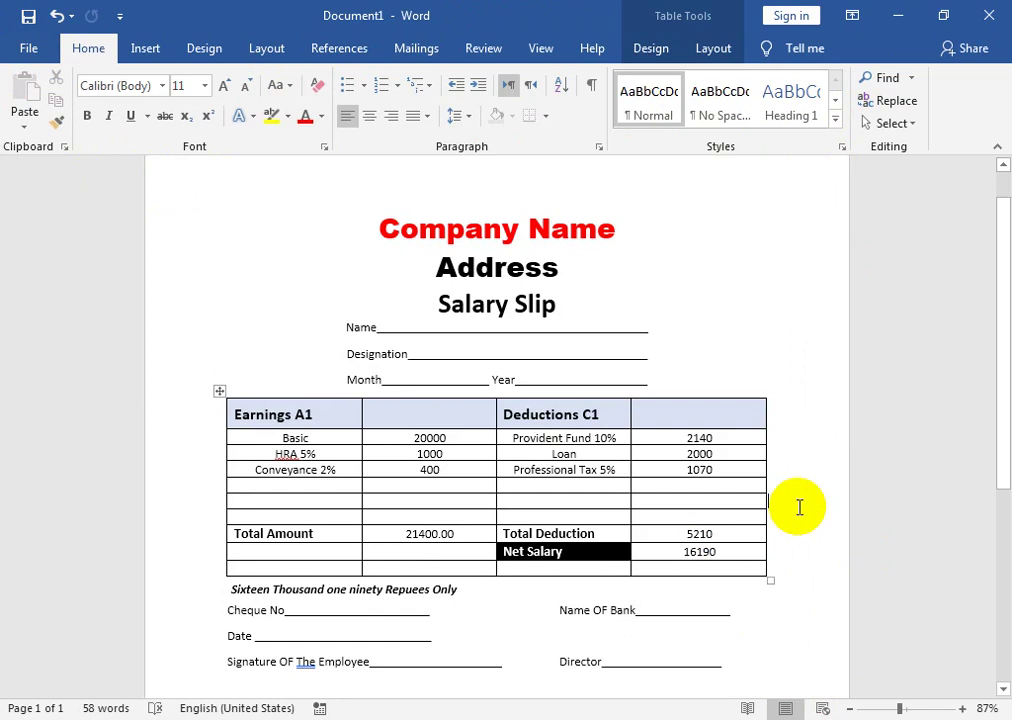
key("ctrl+a")
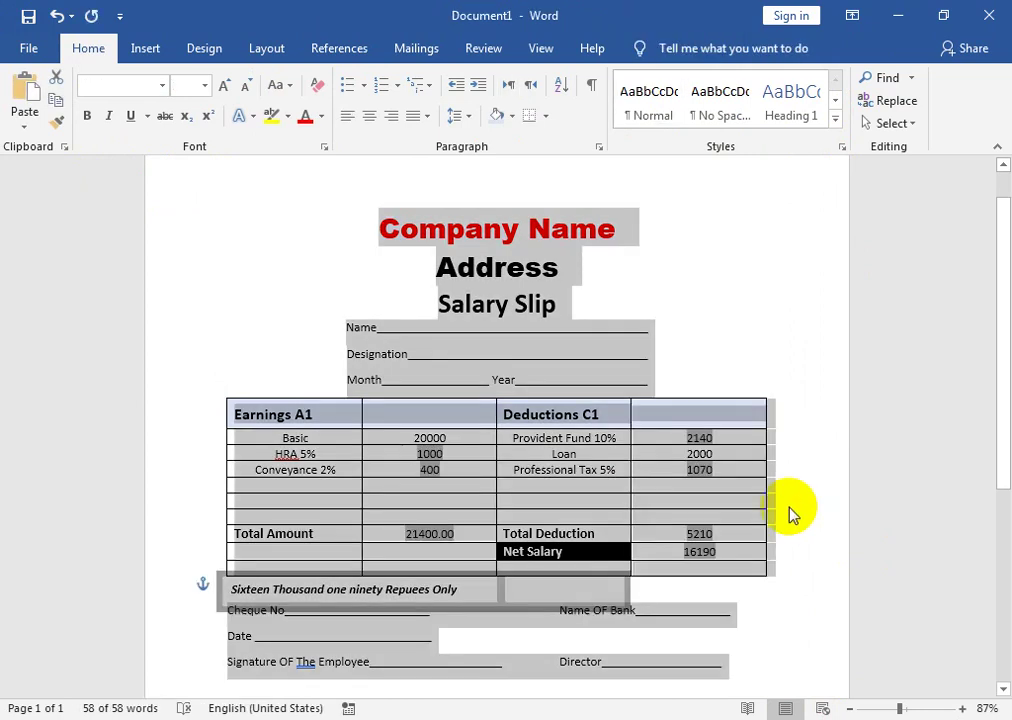
left_click(773, 656)
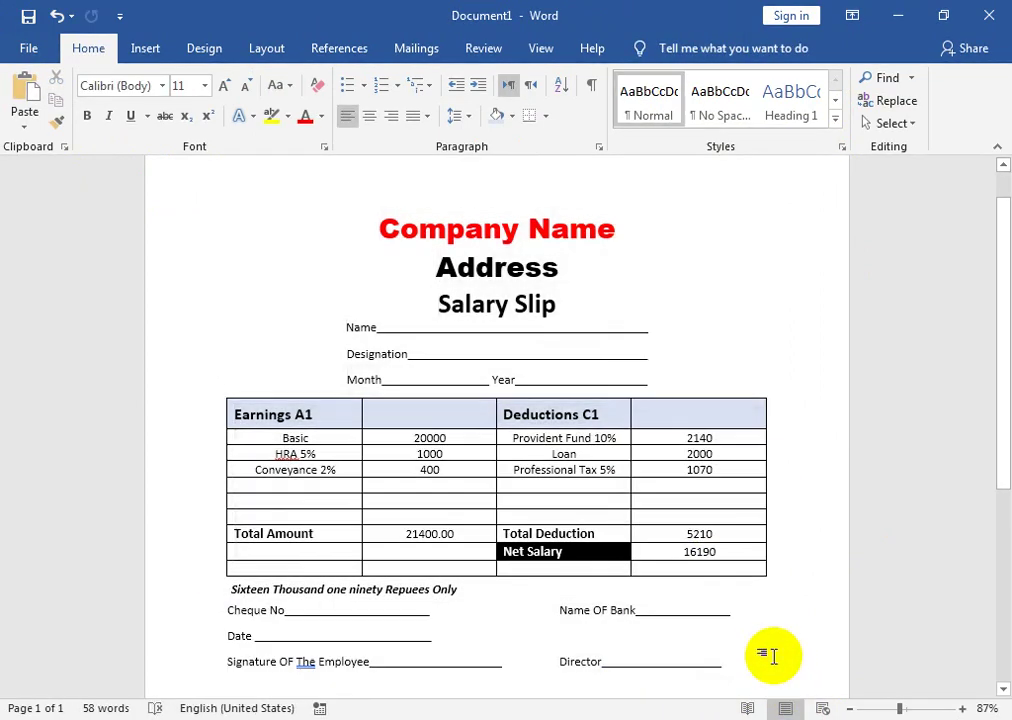
key("ctrl+Return")
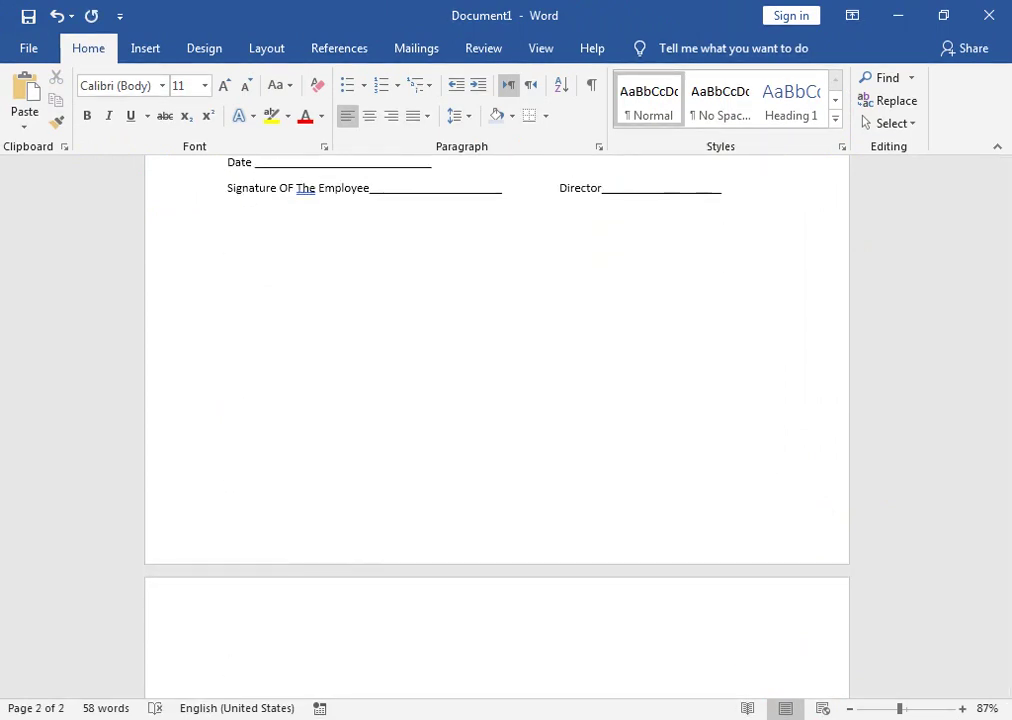
Step: Paste the slip onto page 2 and show both pages side by side at about 44% zoom
key("ctrl+v")
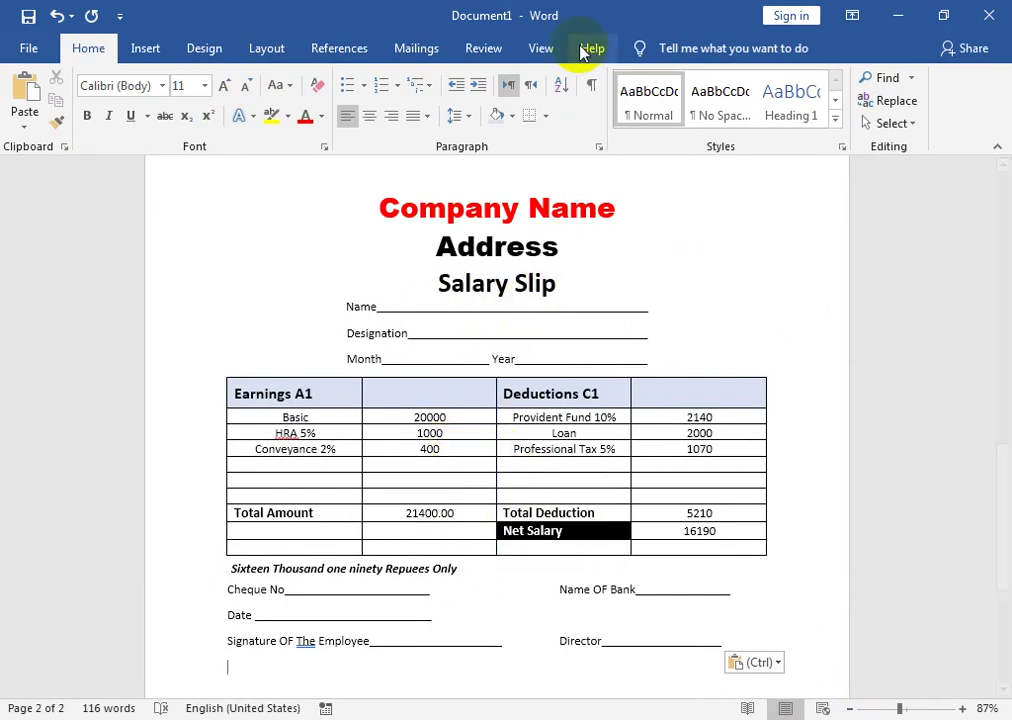
left_click(539, 56)
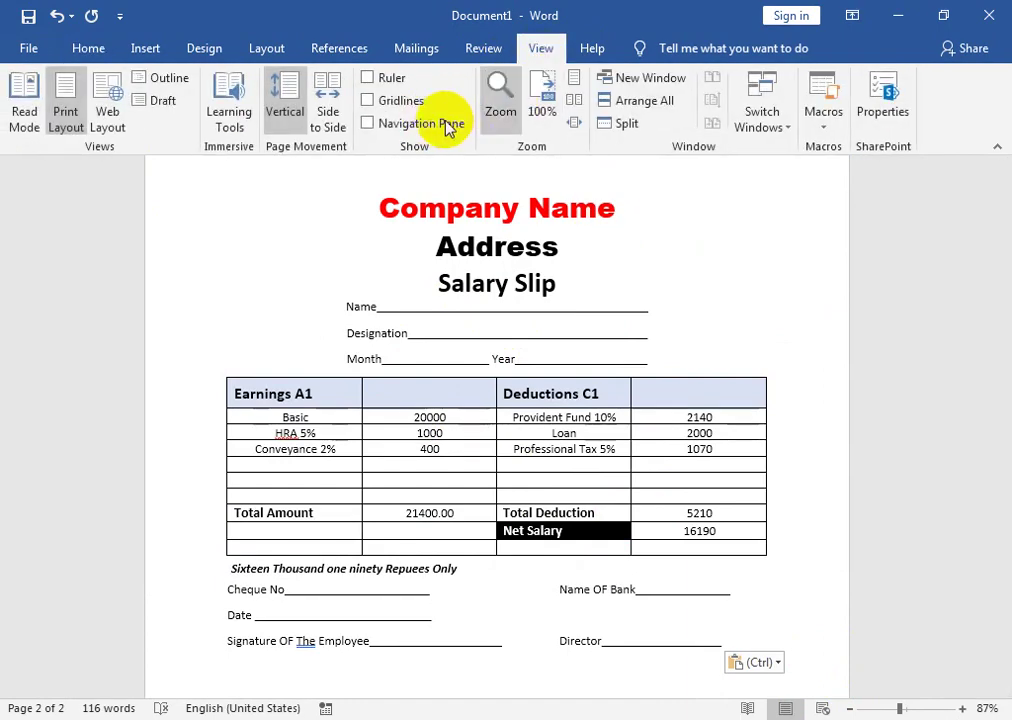
left_click(575, 100)
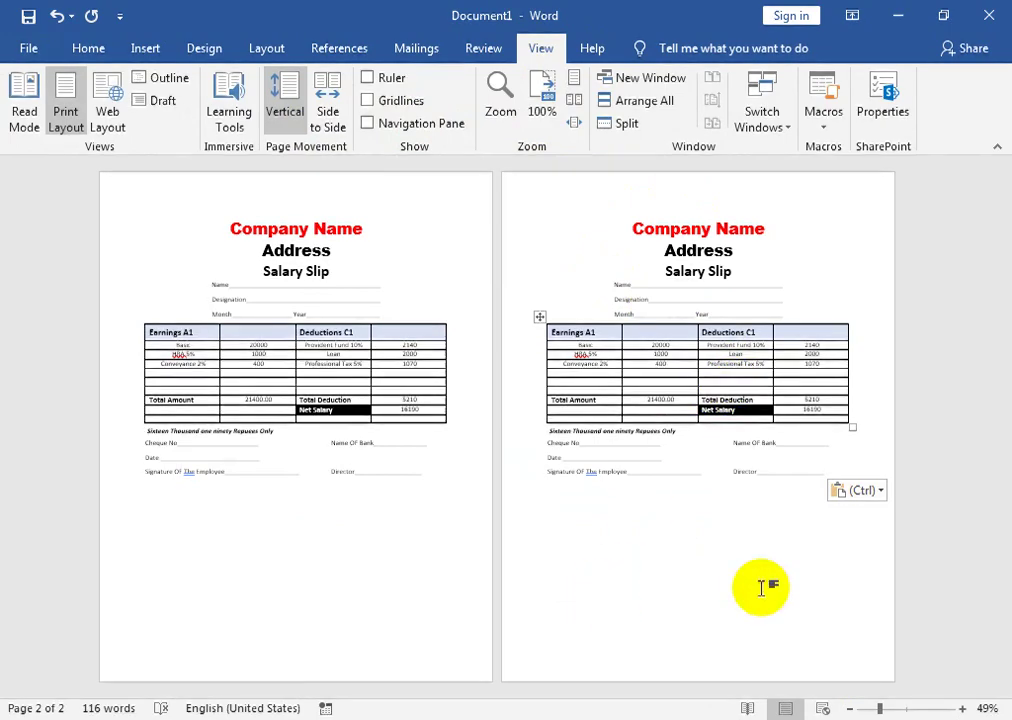
left_click_drag(880, 710, 886, 708)
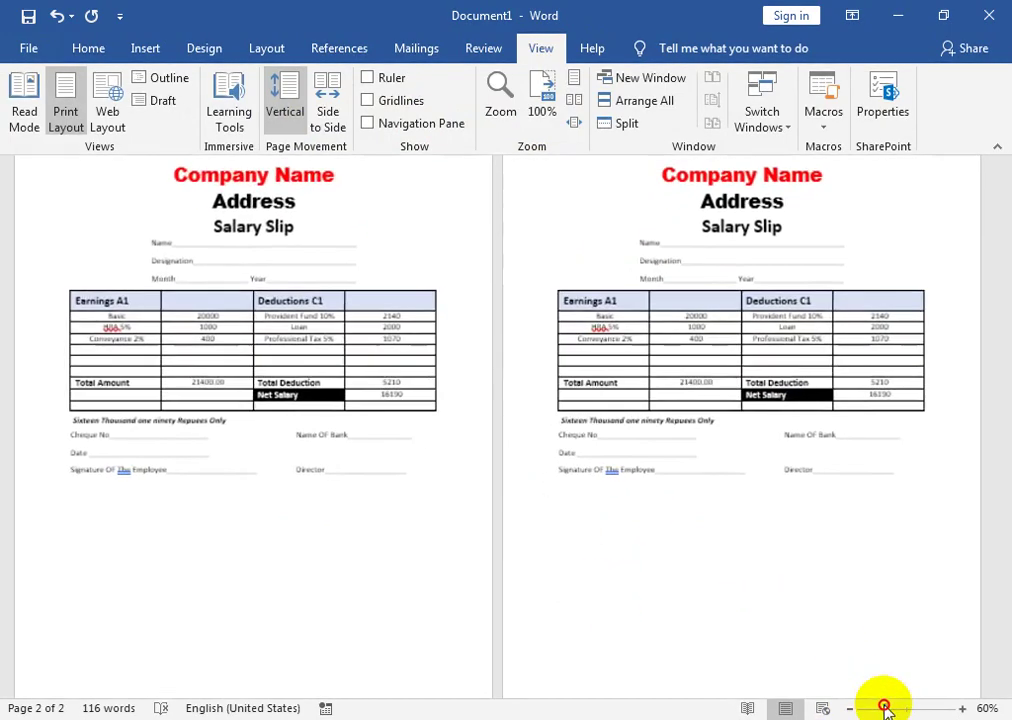
left_click_drag(996, 526, 1005, 493)
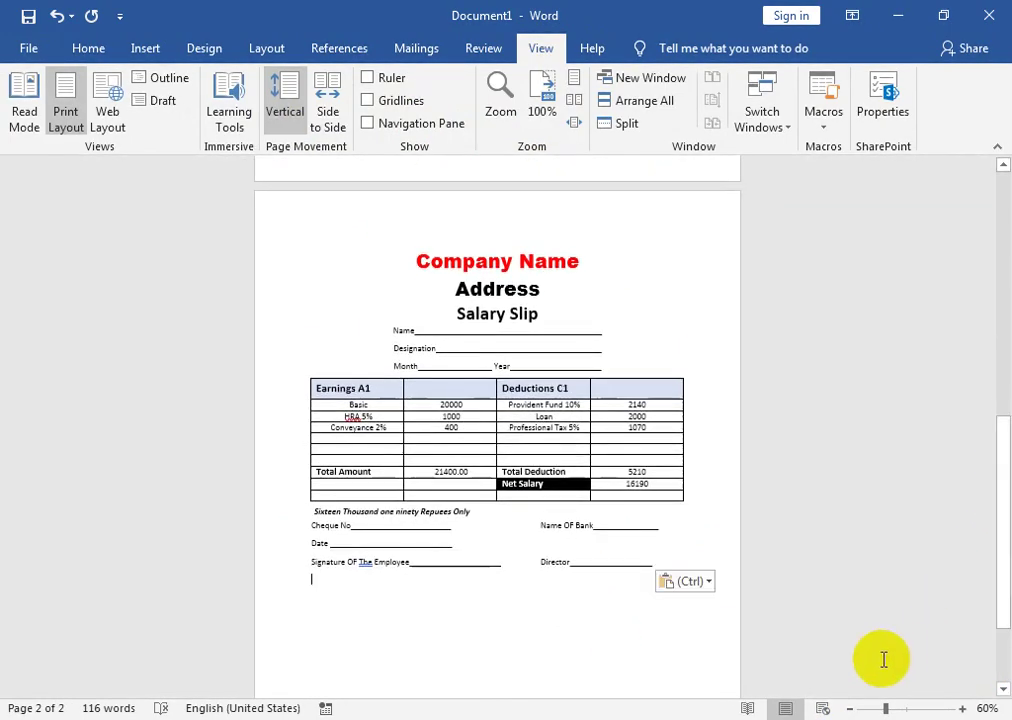
left_click_drag(885, 708, 876, 708)
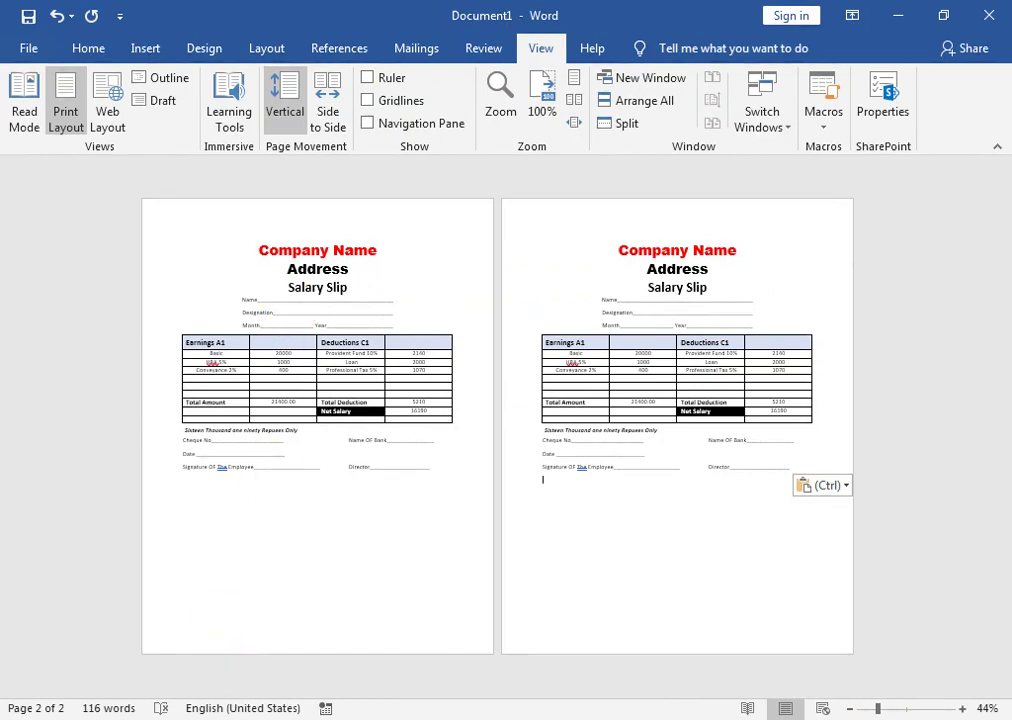
Step: Bring the Chrome window with the YouTube channel's Videos page to the front
mouse_move(334, 700)
left_click(445, 555)
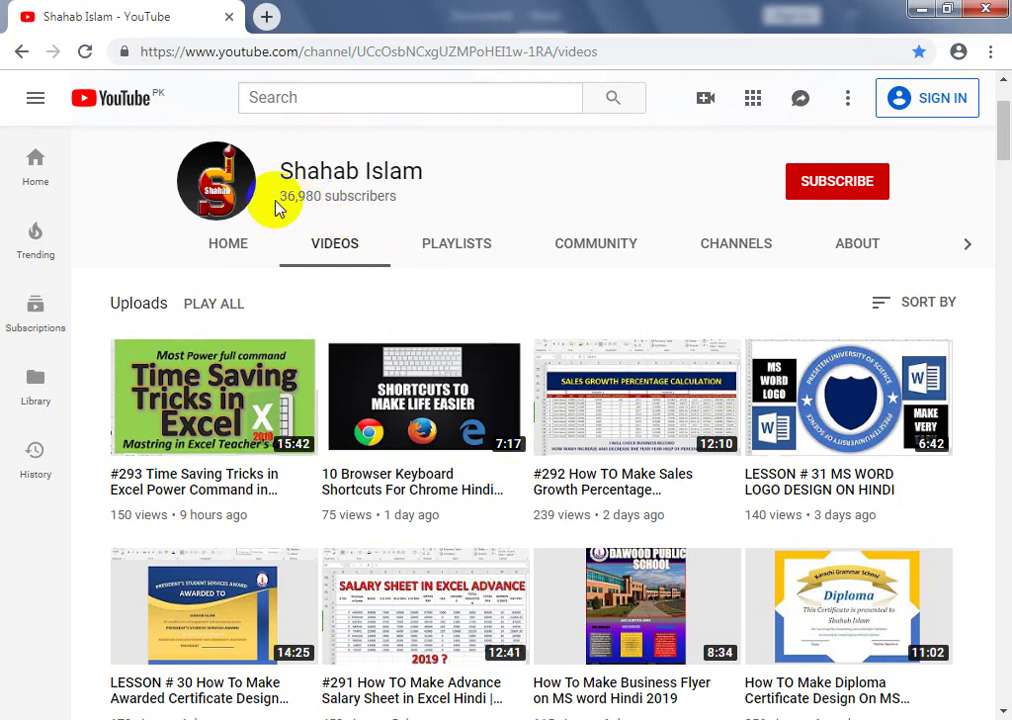